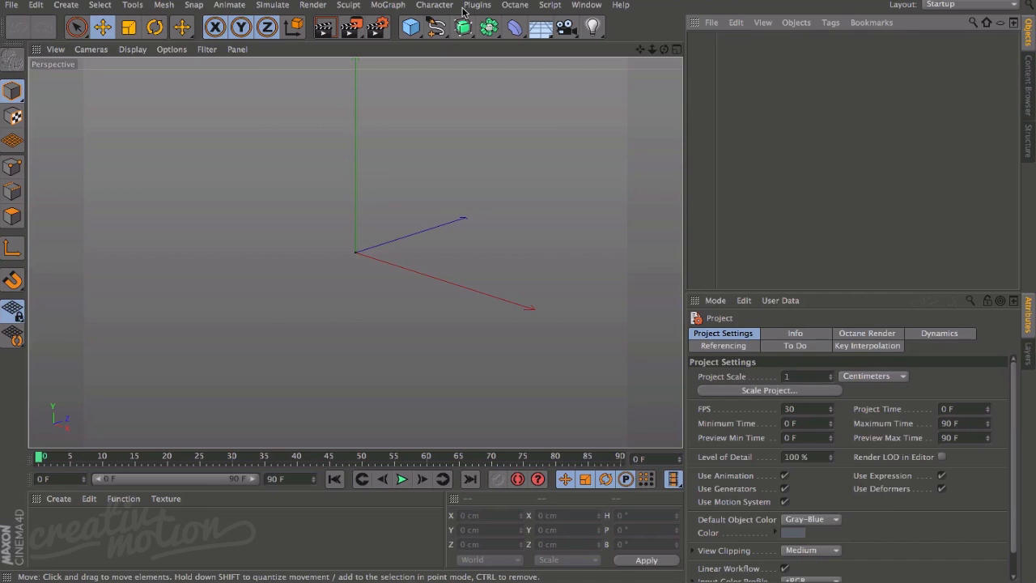
- Create a cube primitive and nest it in a MoGraph Cloner
{"action": "left_click", "coordinate": [412, 28]}
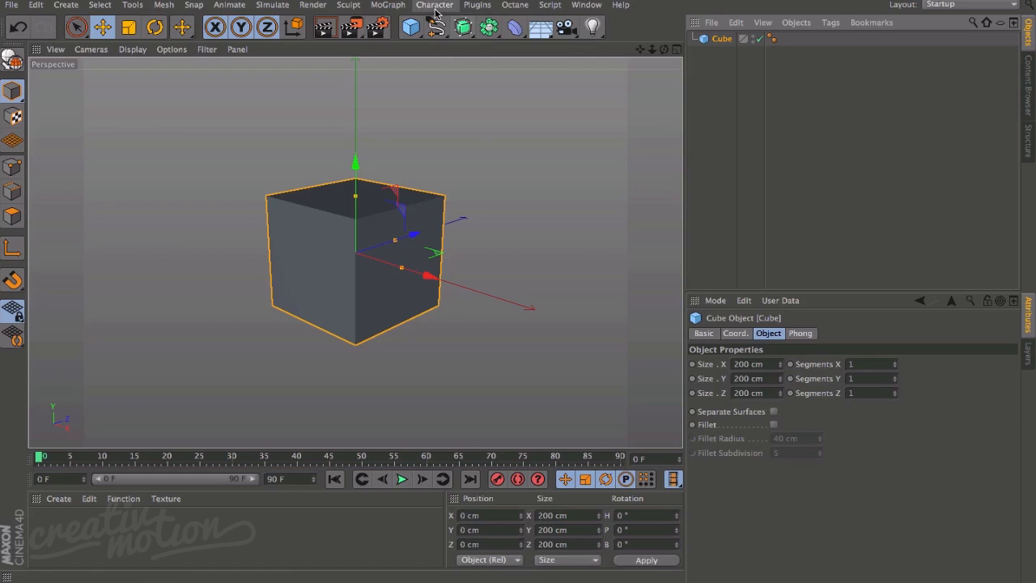
{"action": "left_click", "coordinate": [388, 6]}
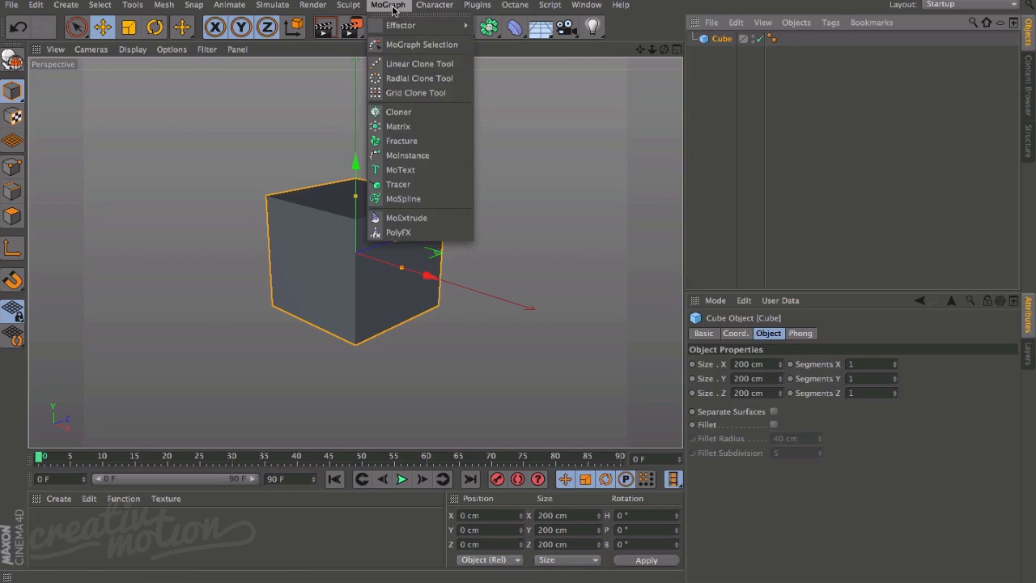
{"action": "left_click", "coordinate": [398, 112]}
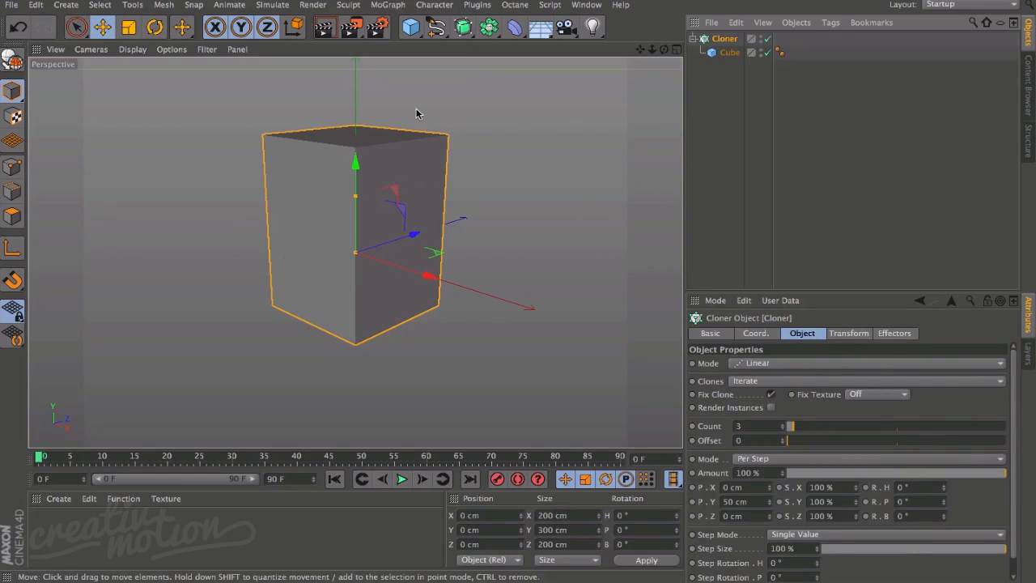
- Set the Cloner to Radial mode with a count of 8 and a radius of 570 cm
{"action": "left_click", "coordinate": [790, 366]}
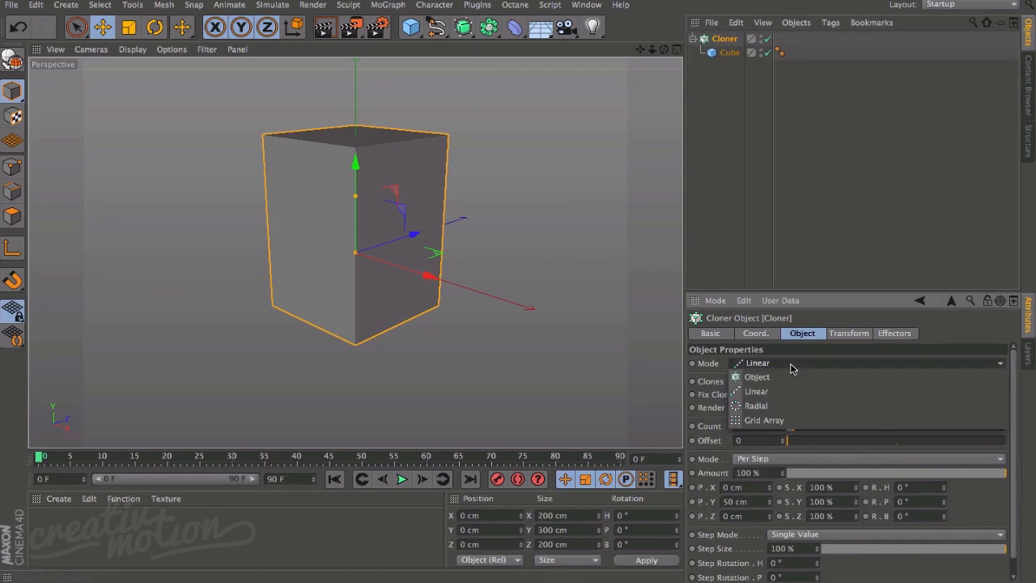
{"action": "left_click", "coordinate": [790, 405]}
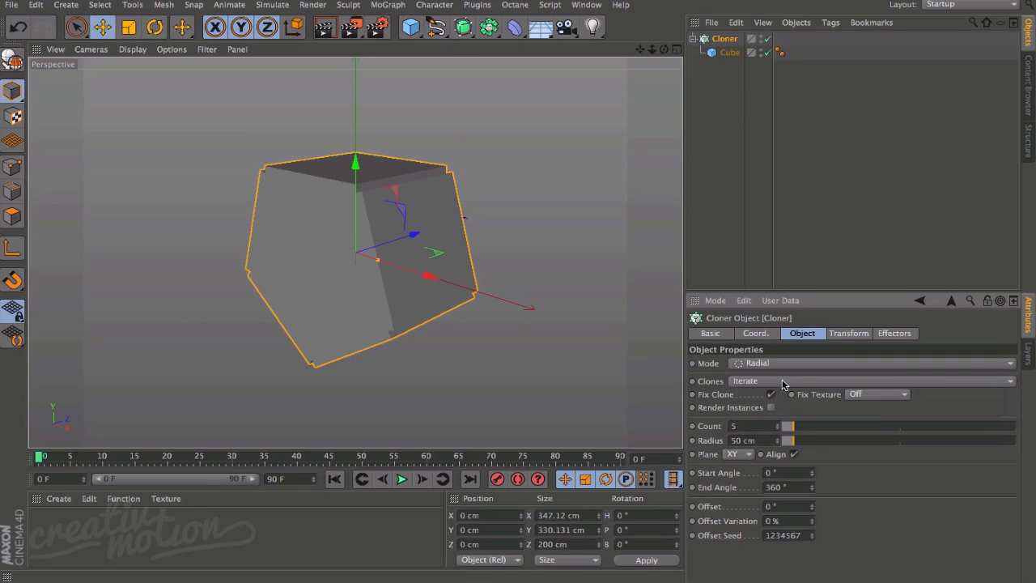
{"action": "mouse_move", "coordinate": [798, 442]}
{"action": "left_mouse_down"}
{"action": "mouse_move", "coordinate": [871, 440]}
{"action": "mouse_move", "coordinate": [804, 432]}
{"action": "left_mouse_up"}
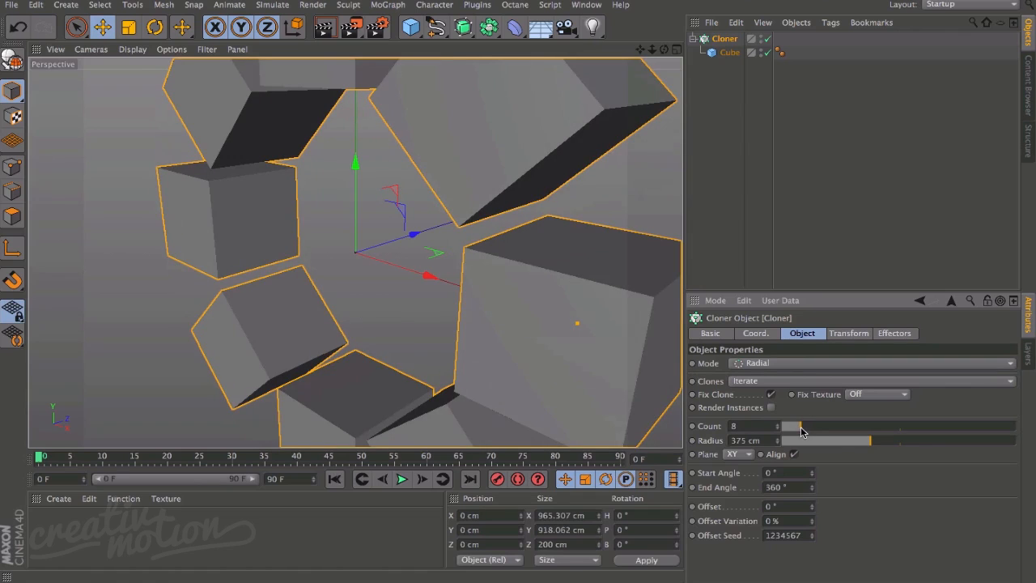
{"action": "left_click_drag", "start_coordinate": [868, 442], "coordinate": [916, 442]}
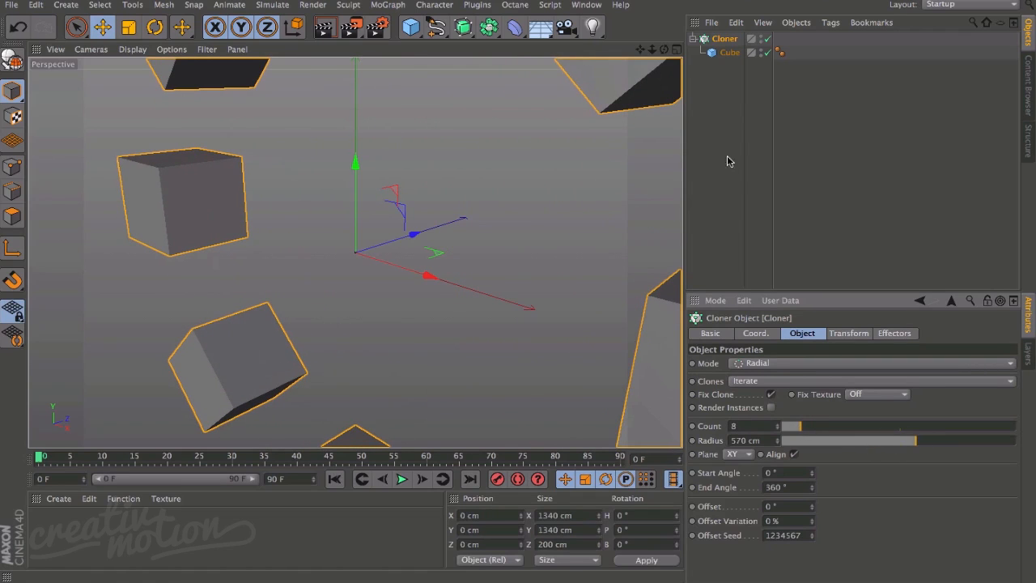
{"action": "mouse_move", "coordinate": [652, 53]}
{"action": "left_mouse_down"}
{"action": "mouse_move", "coordinate": [562, 160]}
{"action": "mouse_move", "coordinate": [603, 125]}
{"action": "left_mouse_up"}
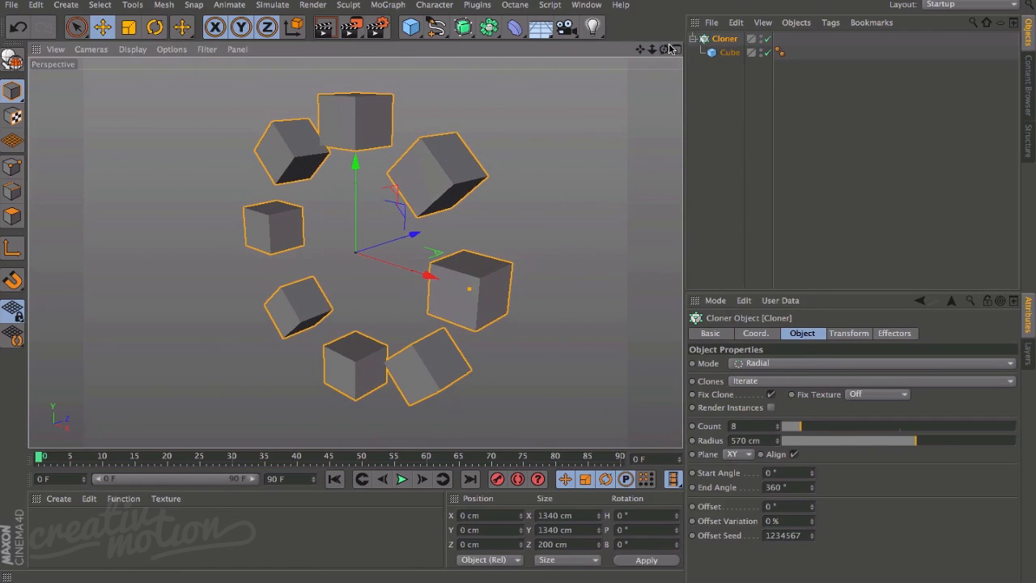
{"action": "left_click_drag", "start_coordinate": [665, 50], "coordinate": [648, 55]}
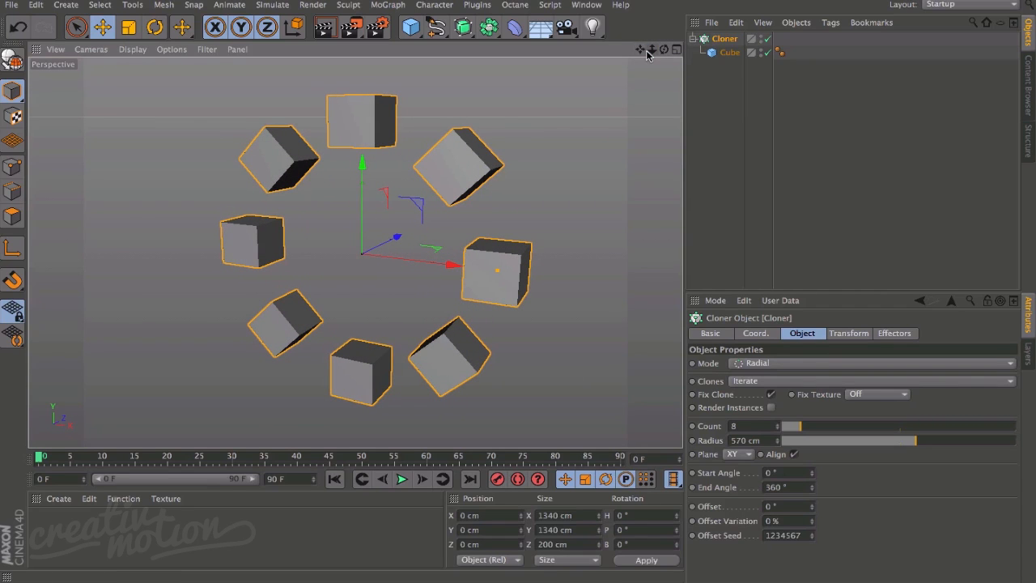
{"action": "left_click", "coordinate": [724, 89]}
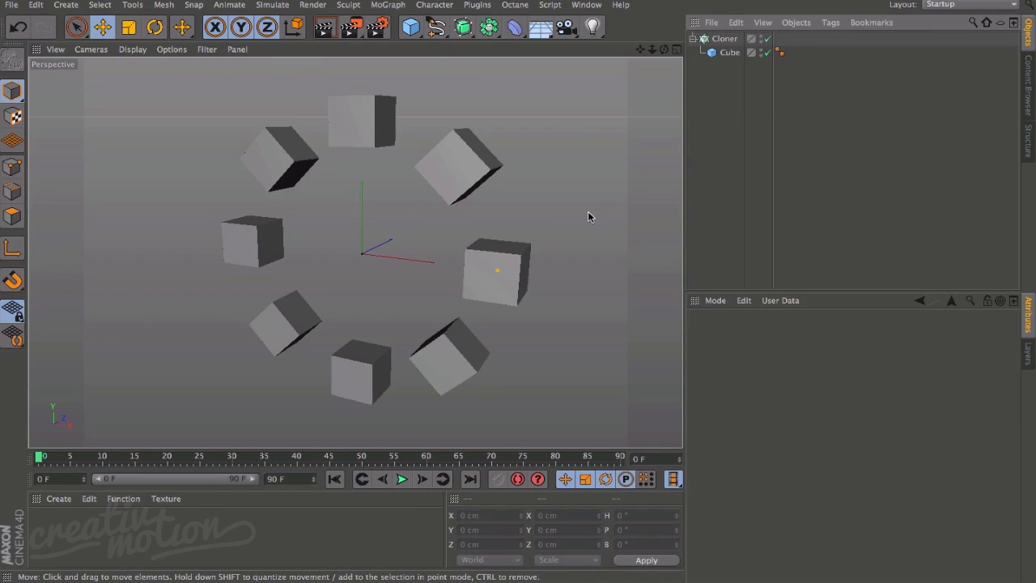
{"action": "left_click", "coordinate": [830, 23]}
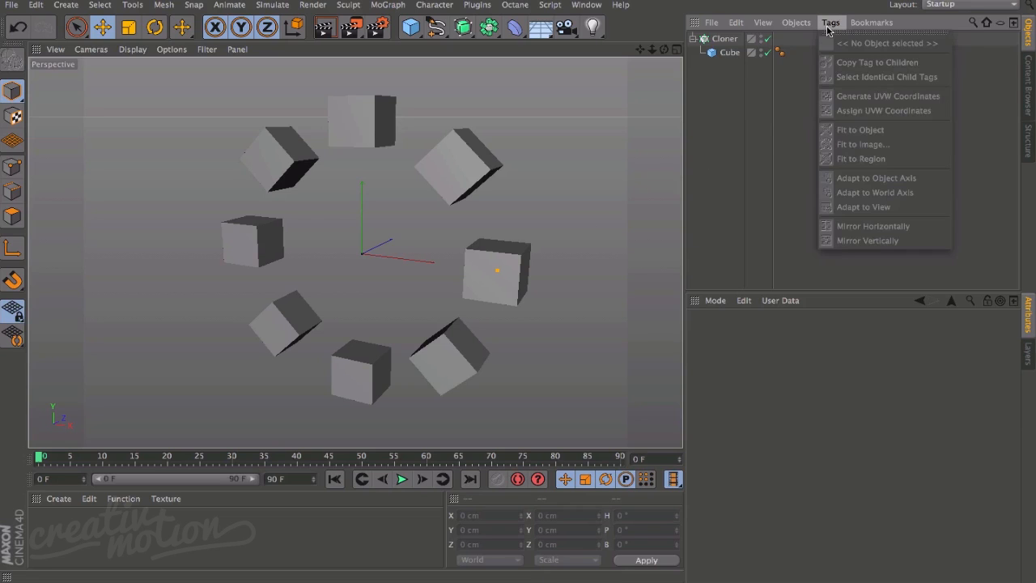
{"action": "left_click", "coordinate": [742, 120]}
{"action": "left_click", "coordinate": [730, 53]}
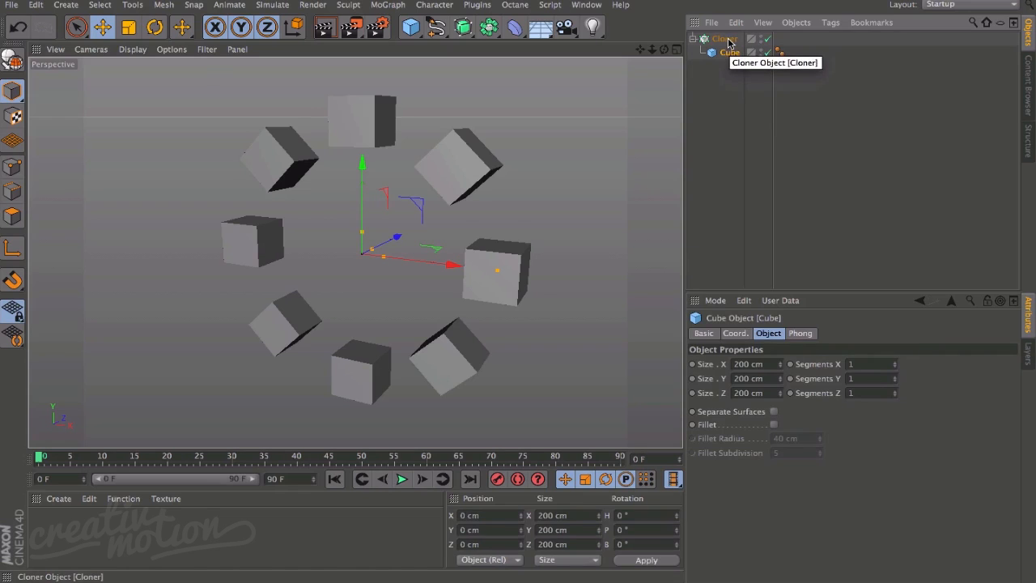
{"action": "left_click", "coordinate": [727, 39]}
{"action": "left_click", "coordinate": [831, 23]}
{"action": "mouse_move", "coordinate": [869, 43]}
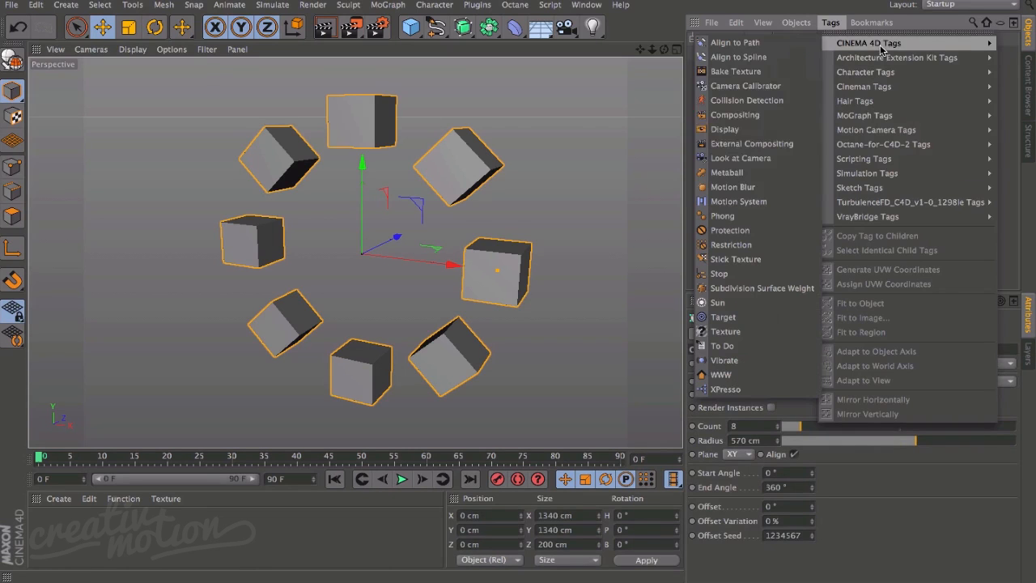
{"action": "left_click", "coordinate": [690, 139]}
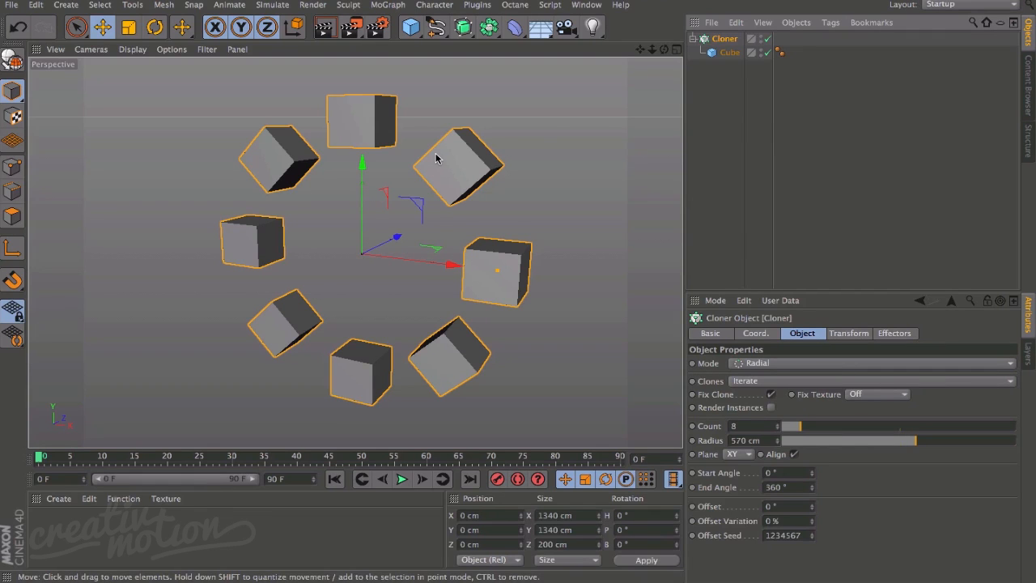
{"action": "left_click", "coordinate": [718, 118]}
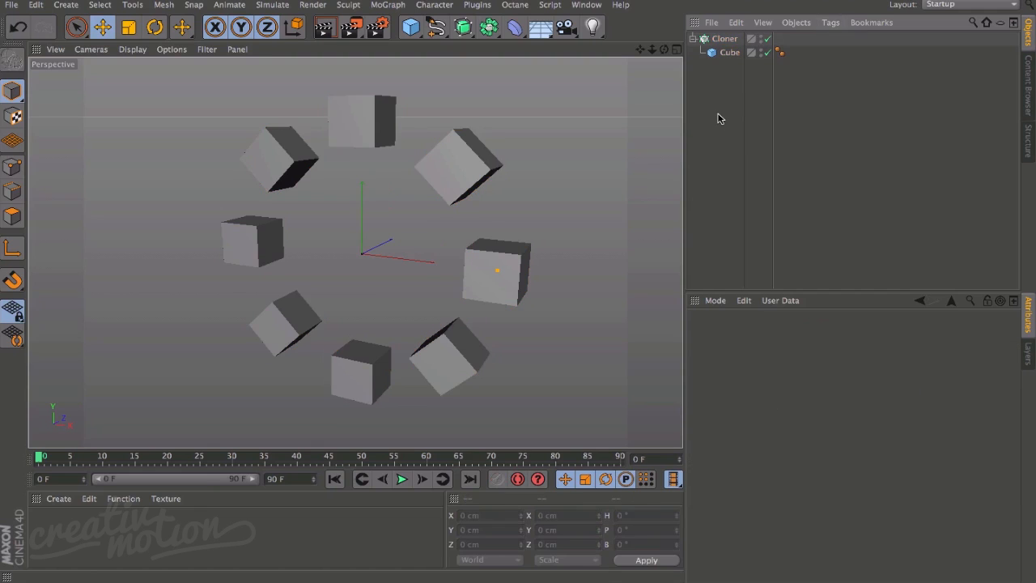
- Make the Cloner editable and go through the separate cubes in its hierarchy
{"action": "left_click", "coordinate": [725, 39]}
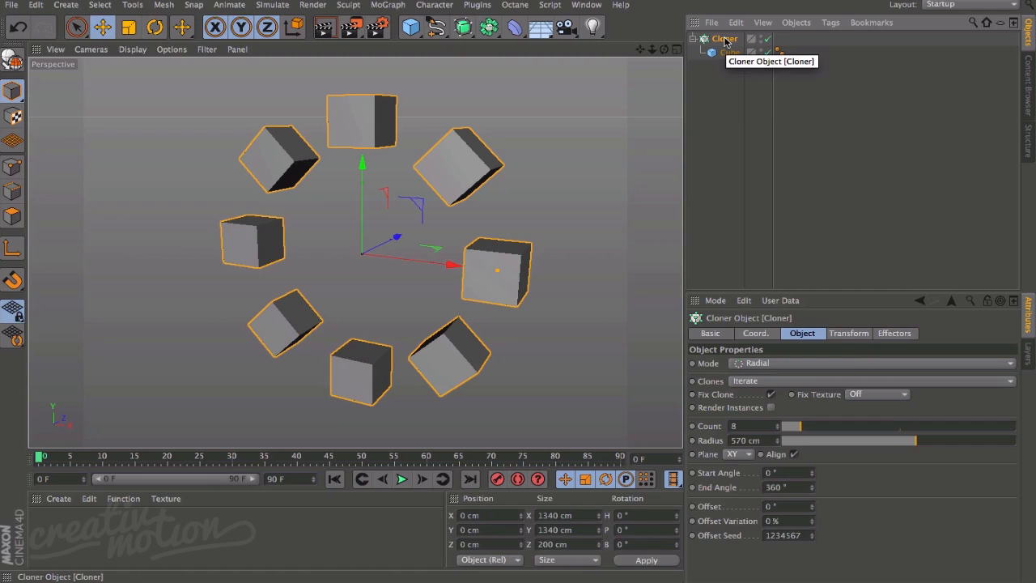
{"action": "key", "text": "c"}
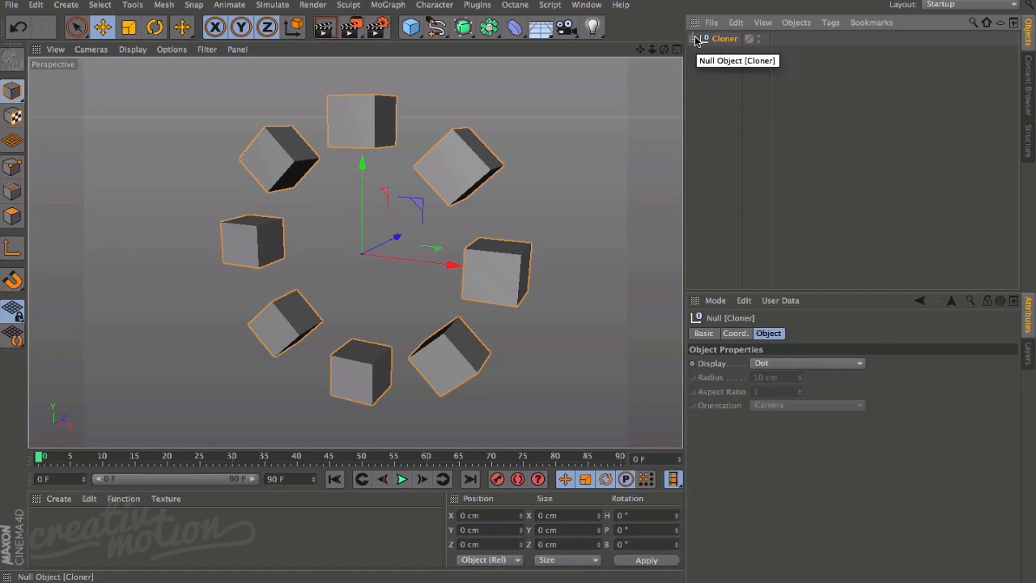
{"action": "left_click", "coordinate": [693, 38]}
{"action": "left_click", "coordinate": [731, 54]}
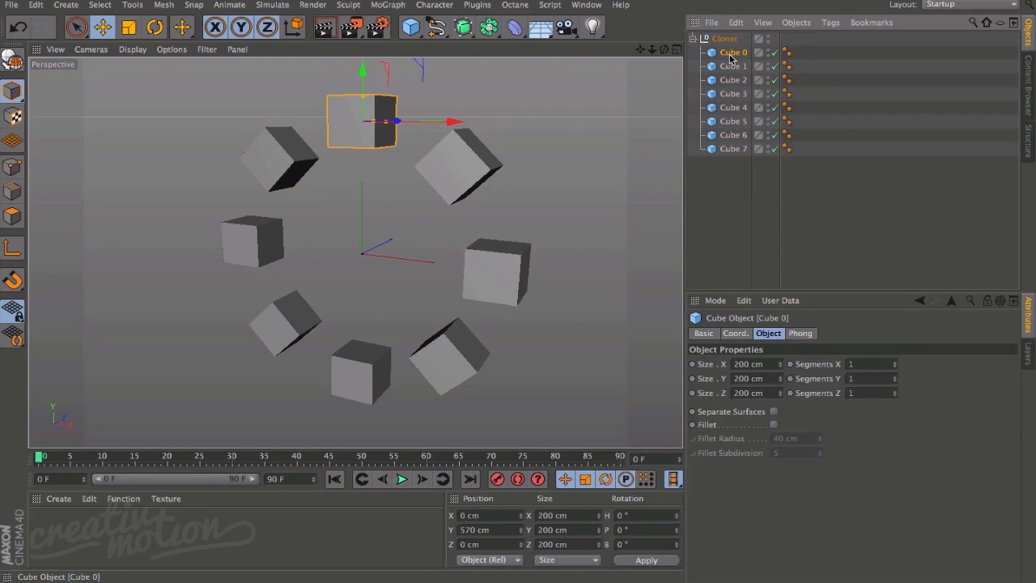
{"action": "left_click", "coordinate": [732, 149], "text": "shift"}
{"action": "left_click", "coordinate": [729, 164]}
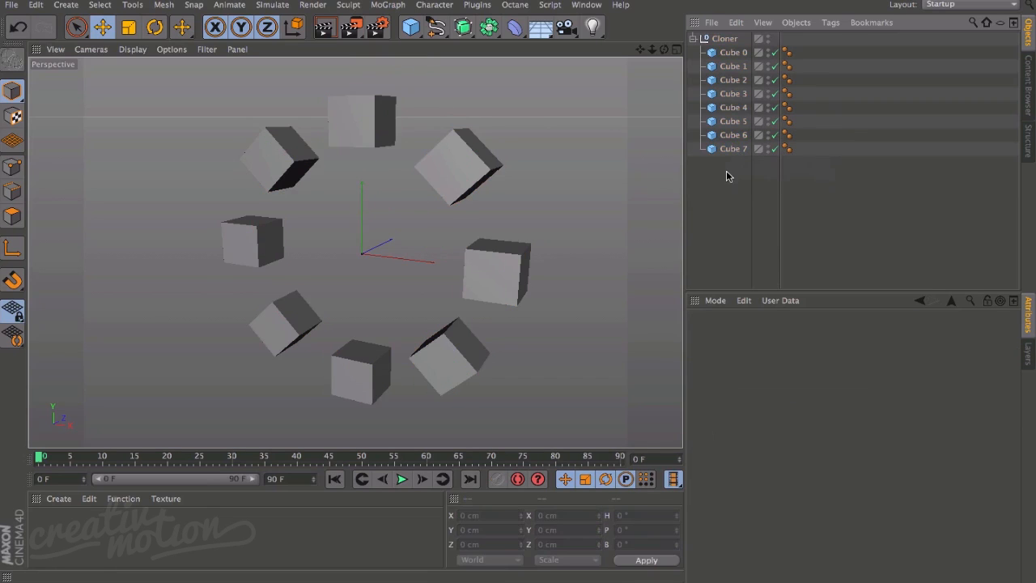
{"action": "left_click", "coordinate": [729, 67]}
{"action": "left_click", "coordinate": [733, 52]}
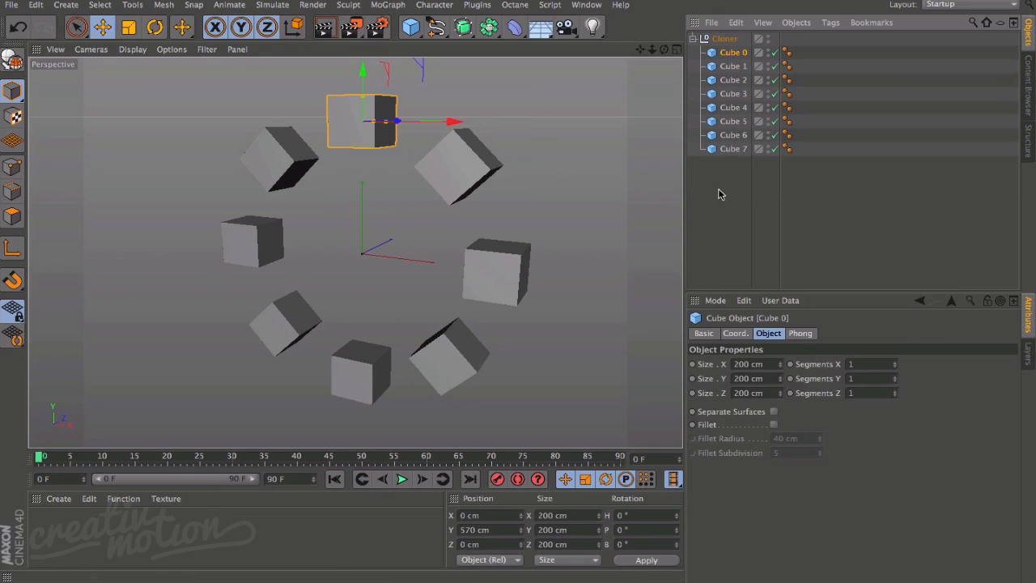
{"action": "left_click", "coordinate": [720, 192]}
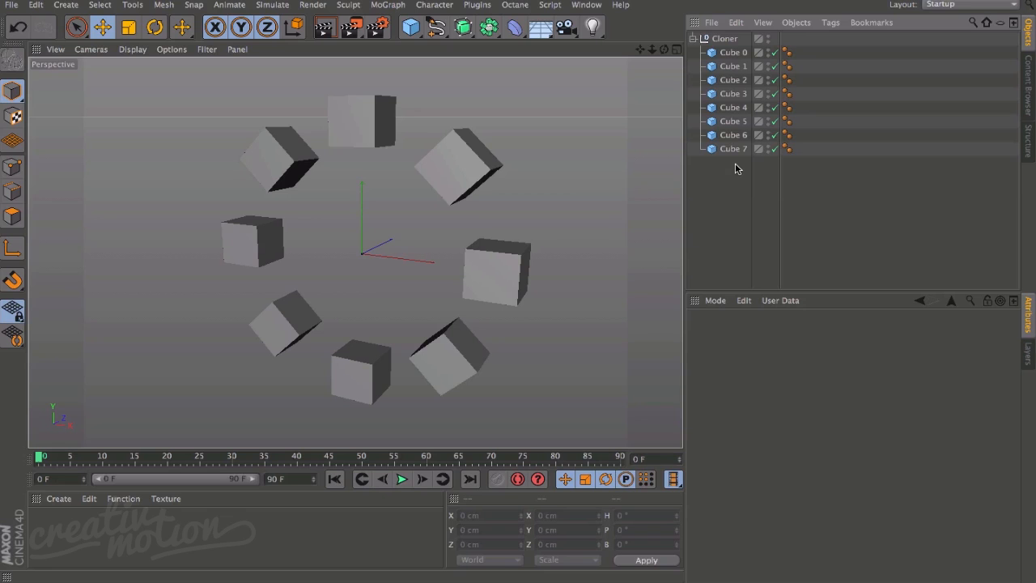
- Undo the conversion of the Cloner into separate editable cubes
{"action": "key", "text": "super+z"}
{"action": "key", "text": "super+z"}
{"action": "key", "text": "super+z"}
{"action": "key", "text": "super+z"}
{"action": "key", "text": "super+z"}
{"action": "key", "text": "super+z"}
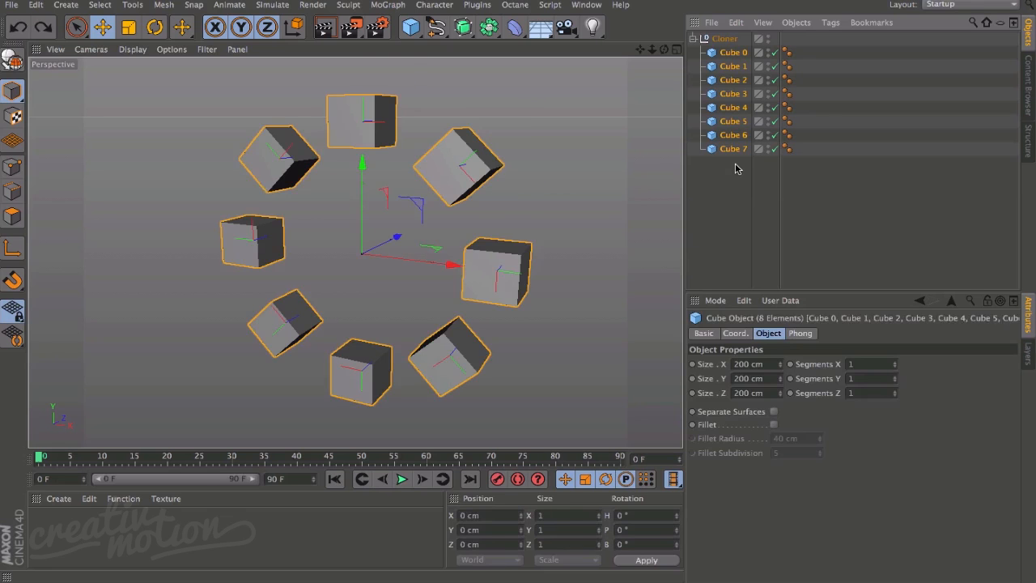
{"action": "key", "text": "super+z"}
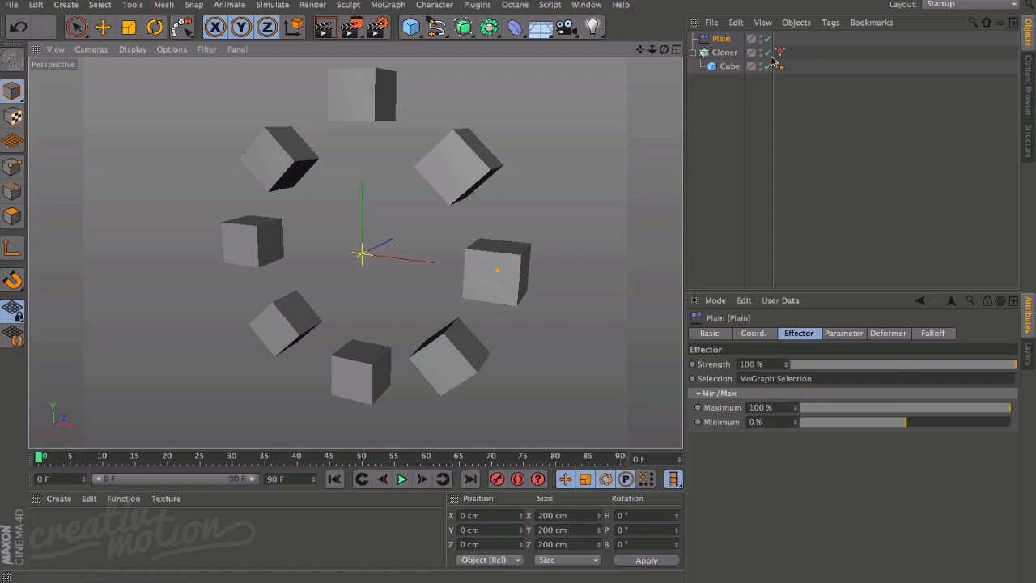
- Review the Cloner's MoGraph Selection tag, its selected top clone, and the Plain effector assigned to the Cloner
{"action": "left_click", "coordinate": [780, 52]}
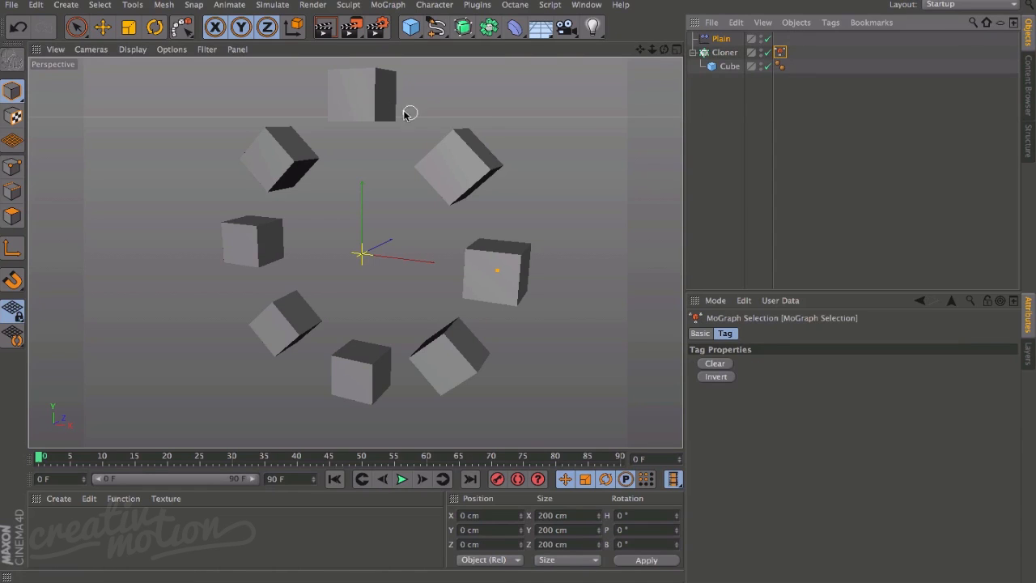
{"action": "left_click", "coordinate": [723, 54]}
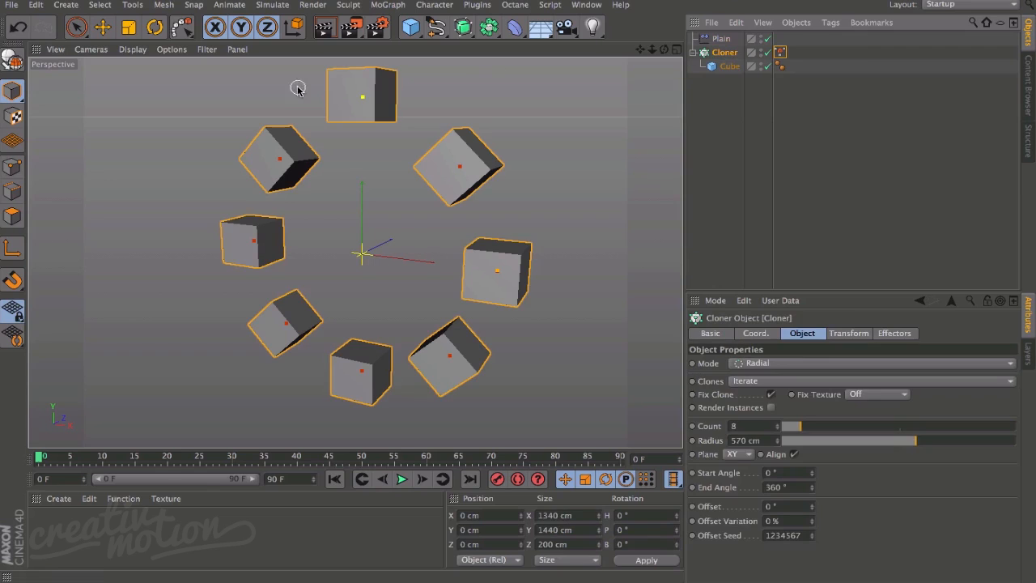
{"action": "left_click", "coordinate": [361, 93]}
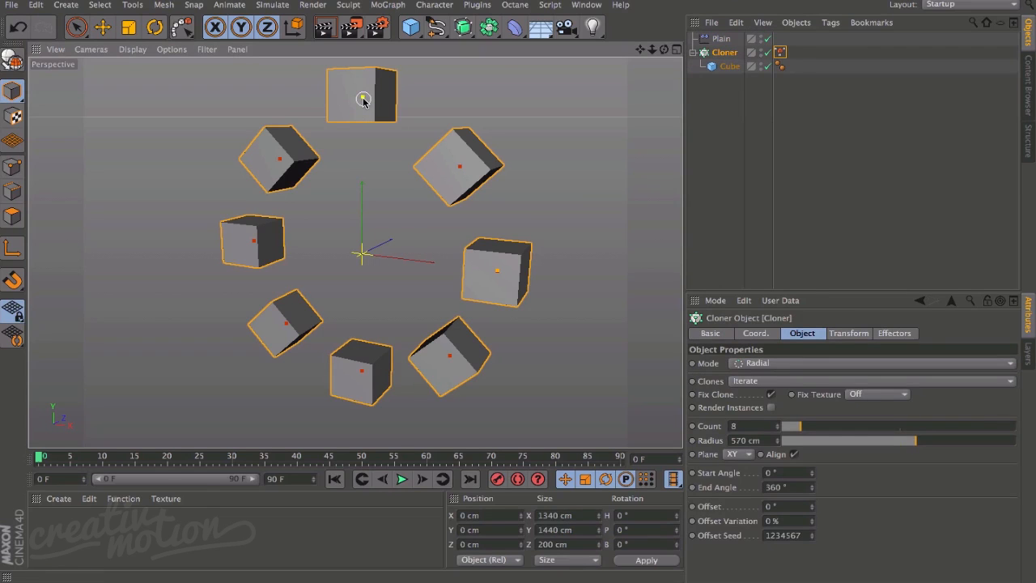
{"action": "left_click", "coordinate": [723, 39]}
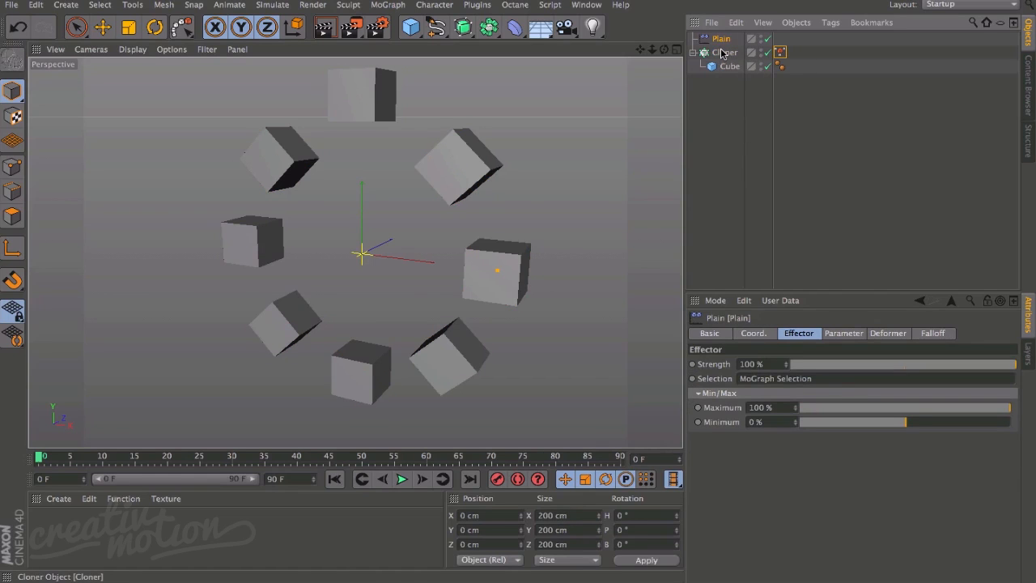
{"action": "left_click", "coordinate": [723, 53]}
{"action": "left_click", "coordinate": [894, 334]}
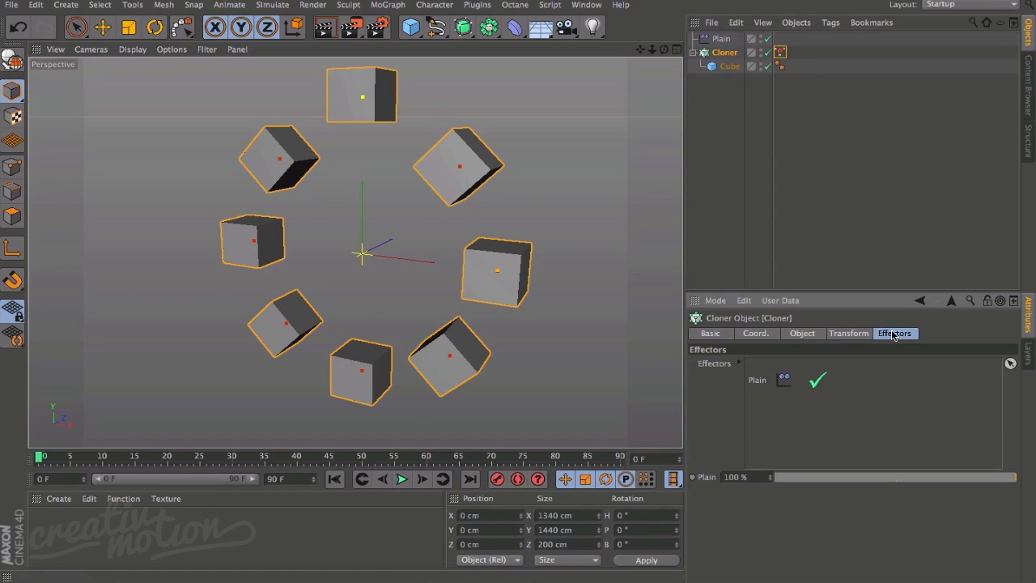
{"action": "left_click", "coordinate": [715, 109]}
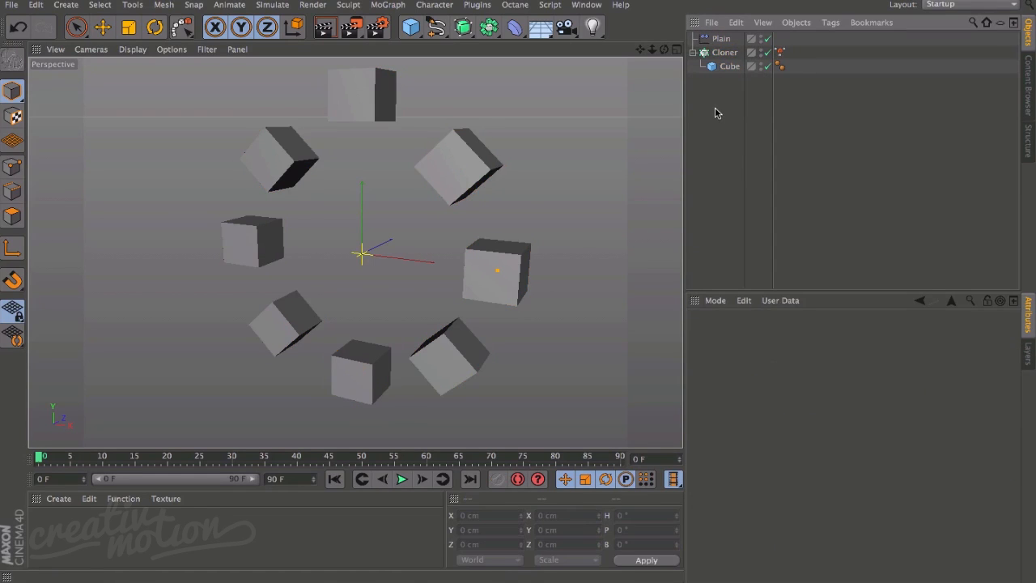
- Enable Visibility in the Plain effector's parameters and lower its Maximum value to hide the selected top clone
{"action": "left_click", "coordinate": [722, 40]}
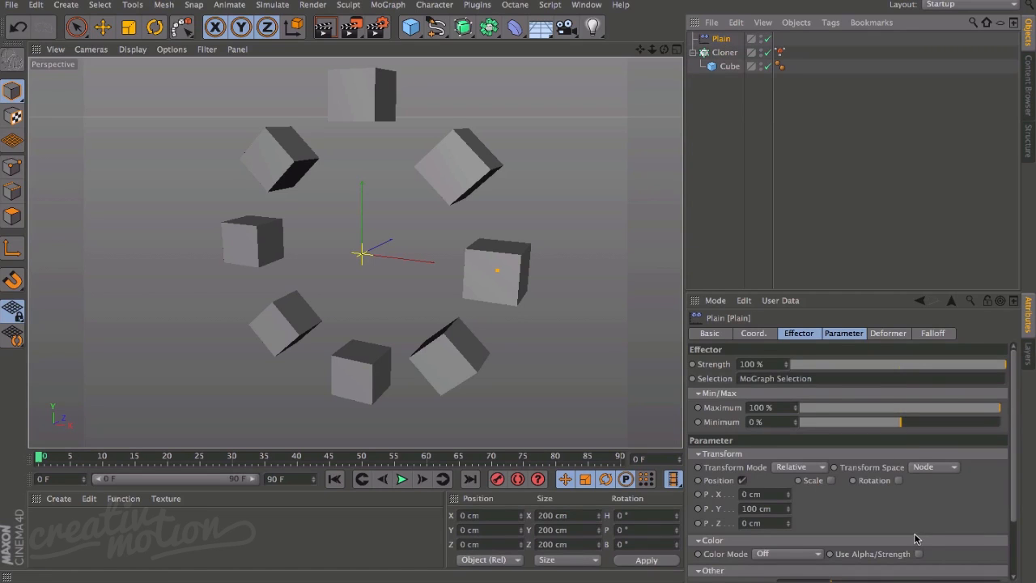
{"action": "scroll", "coordinate": [915, 538], "scroll_direction": "down", "scroll_amount": 3}
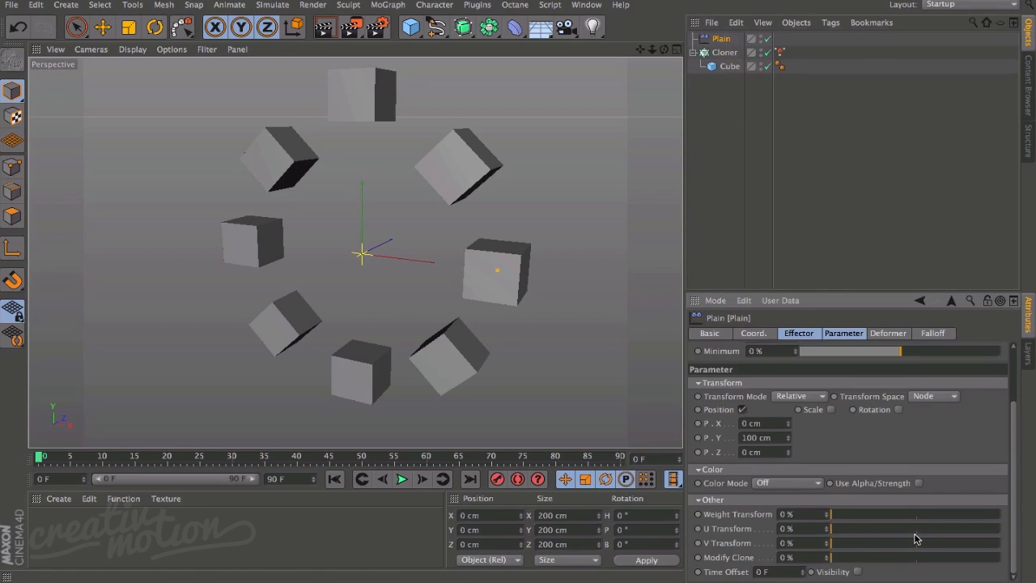
{"action": "left_click", "coordinate": [858, 572]}
{"action": "left_click", "coordinate": [799, 334]}
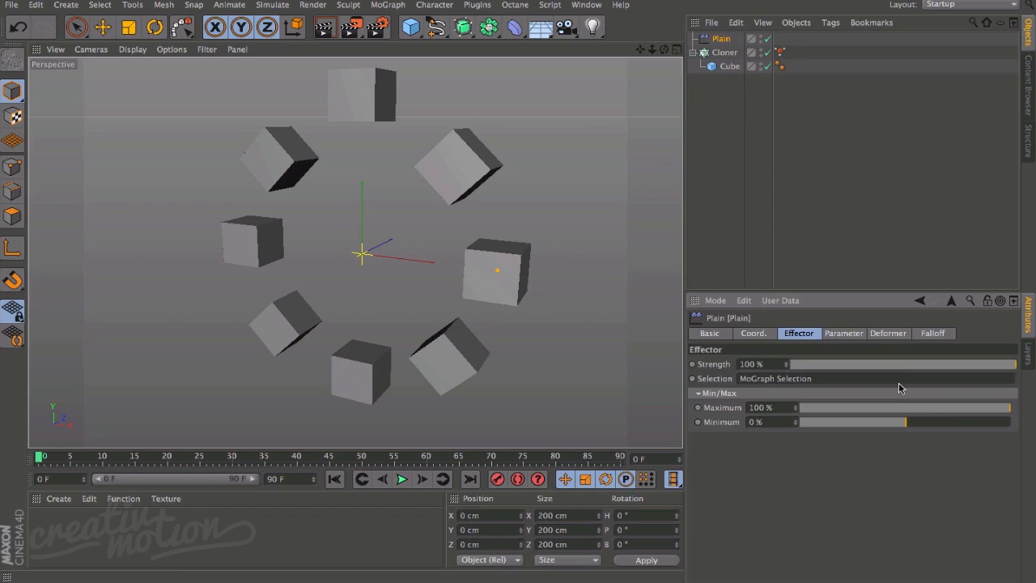
{"action": "left_click_drag", "start_coordinate": [1005, 412], "coordinate": [946, 416]}
- Turn off the Plain effector's Position parameter and select the cube inside the Cloner
{"action": "left_click", "coordinate": [838, 335]}
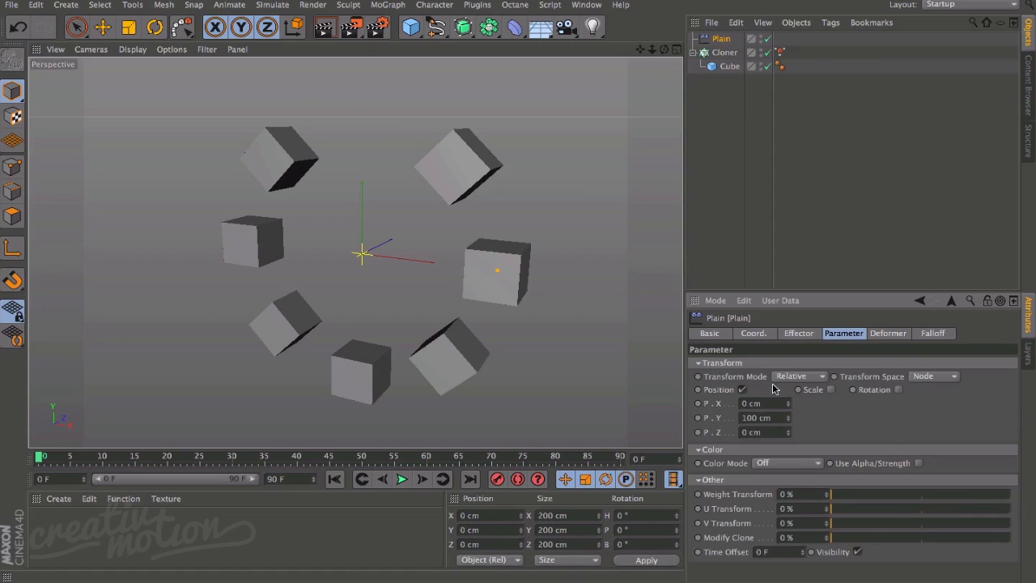
{"action": "left_click", "coordinate": [743, 390]}
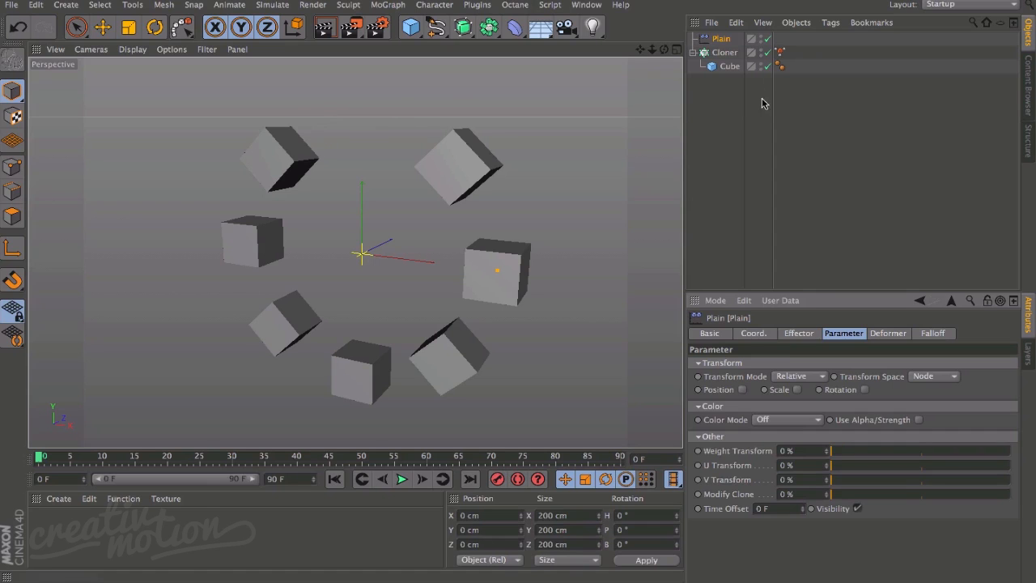
{"action": "left_click", "coordinate": [730, 68]}
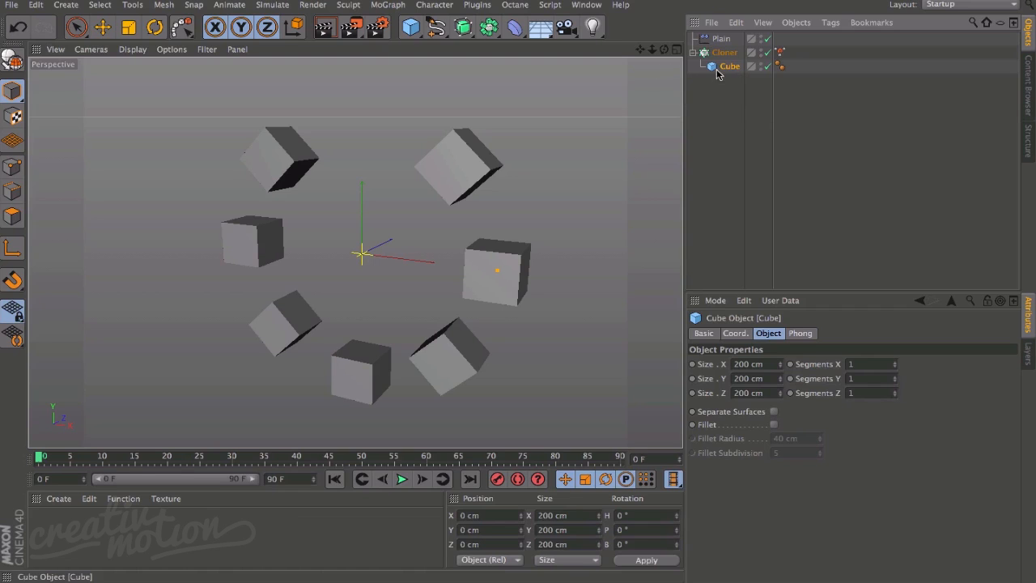
- Create an Instance object that references the cube inside the Cloner
{"action": "left_click", "coordinate": [489, 28]}
{"action": "left_click", "coordinate": [782, 69]}
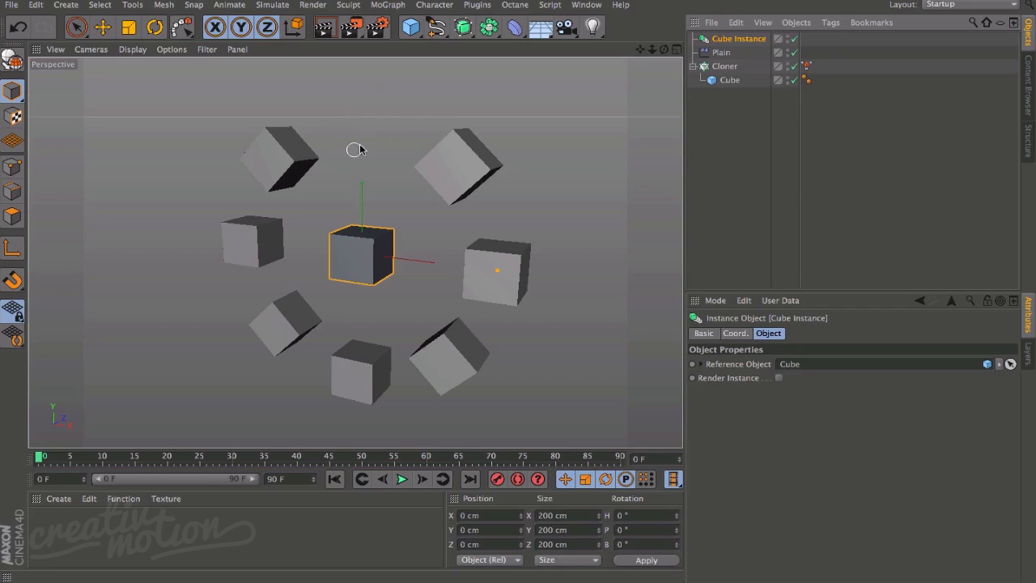
{"action": "left_click", "coordinate": [763, 127]}
{"action": "left_click", "coordinate": [723, 67]}
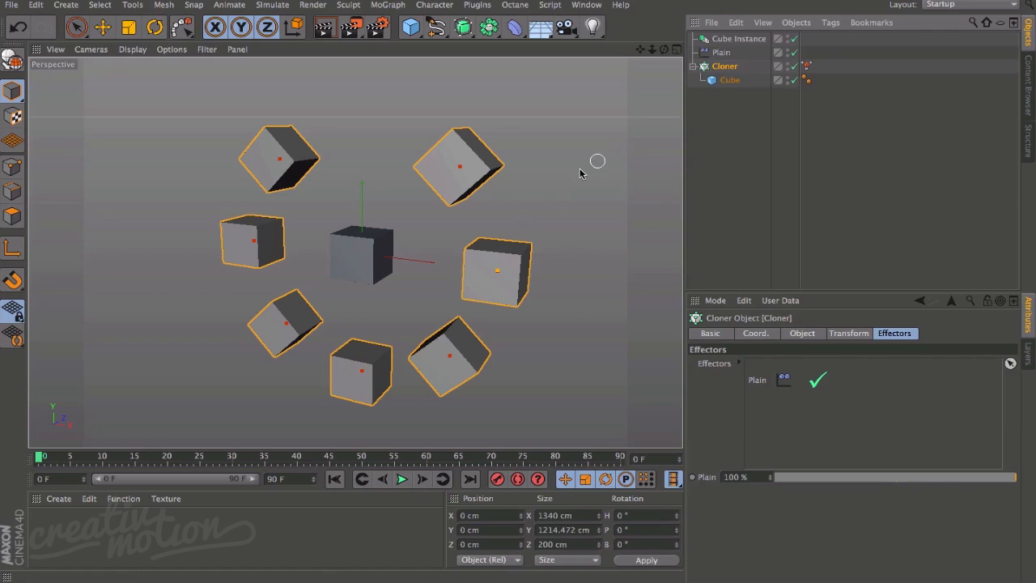
{"action": "left_click", "coordinate": [743, 39]}
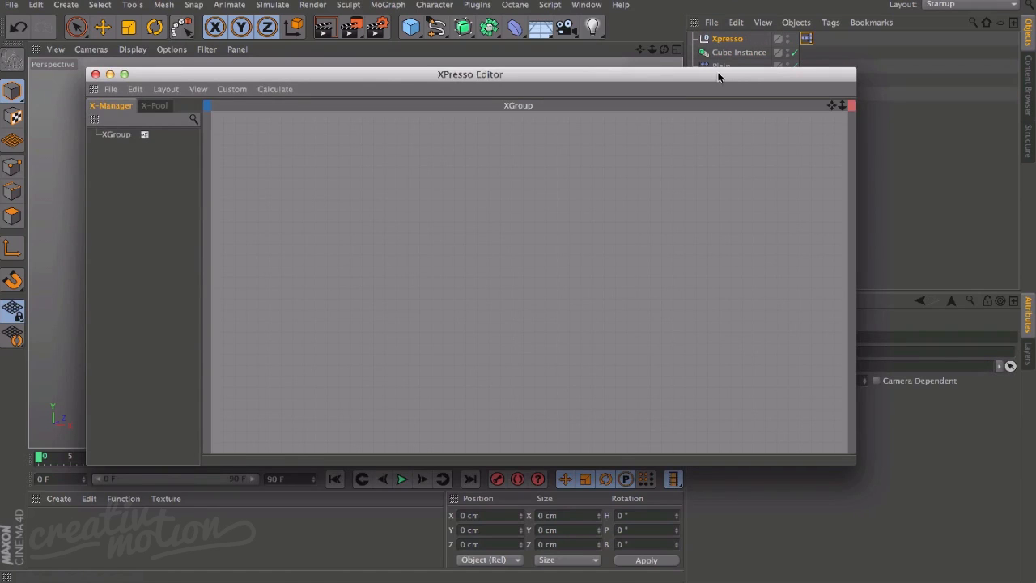
- Add the Cube Instance object as a node in the XPresso Editor and widen the node to fit its name
{"action": "left_click_drag", "start_coordinate": [718, 77], "coordinate": [752, 101]}
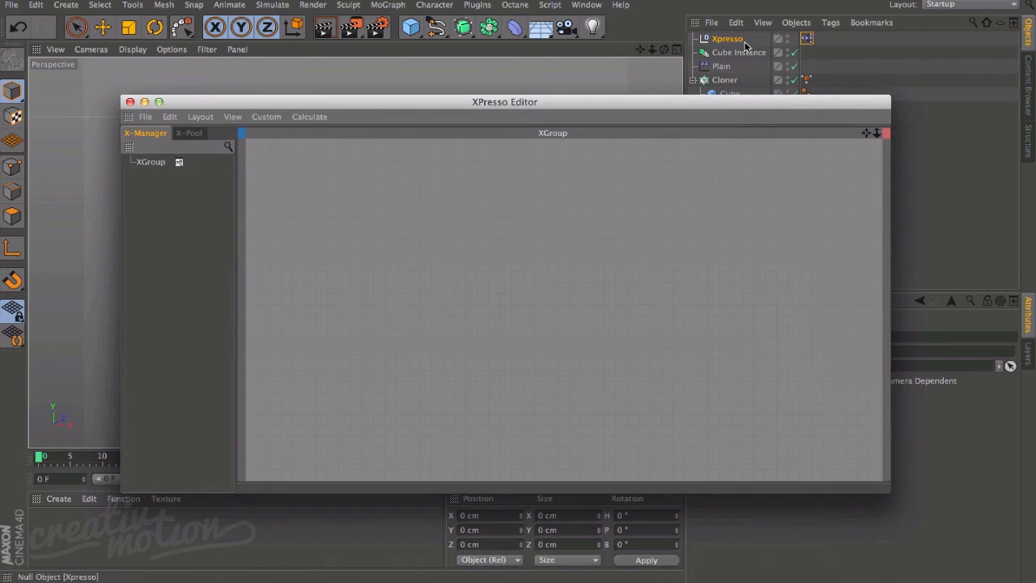
{"action": "left_click", "coordinate": [738, 52]}
{"action": "left_click_drag", "start_coordinate": [389, 297], "coordinate": [394, 291]}
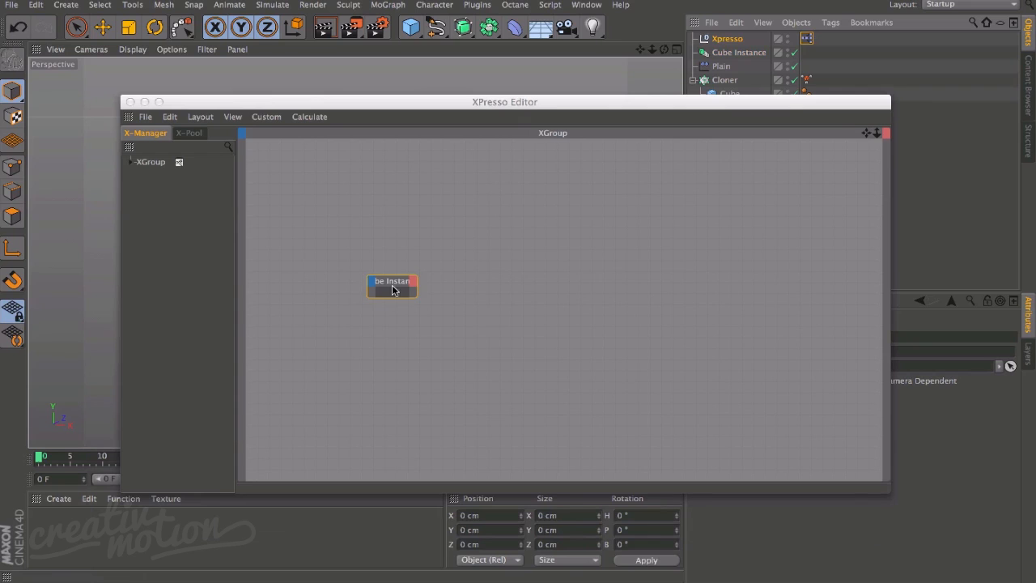
{"action": "left_click", "coordinate": [417, 289]}
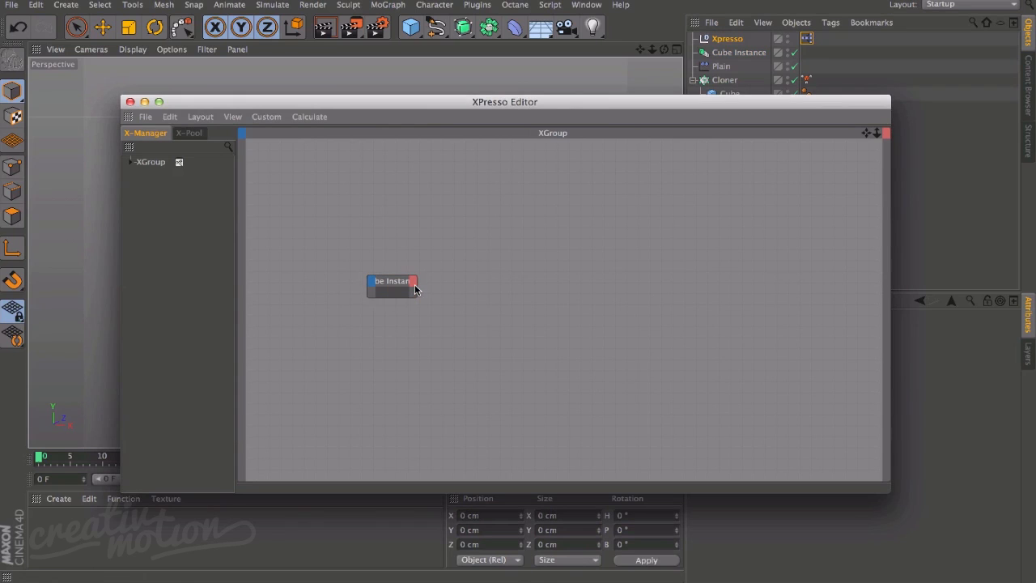
{"action": "left_click", "coordinate": [458, 290]}
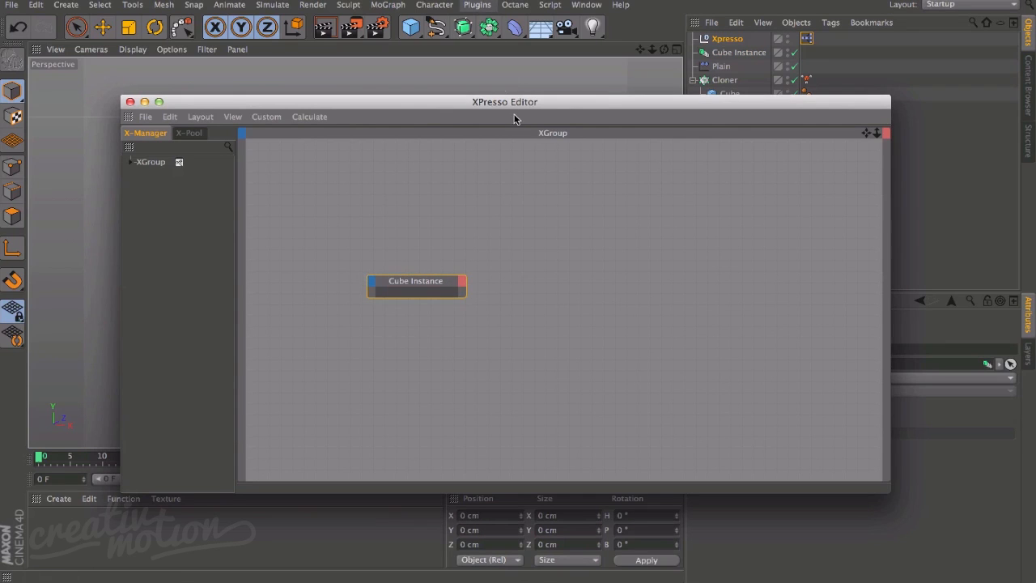
- Add a Motion Graphics Data node and line it up beside the Cube Instance node
{"action": "left_click", "coordinate": [567, 202]}
{"action": "right_click", "coordinate": [568, 202]}
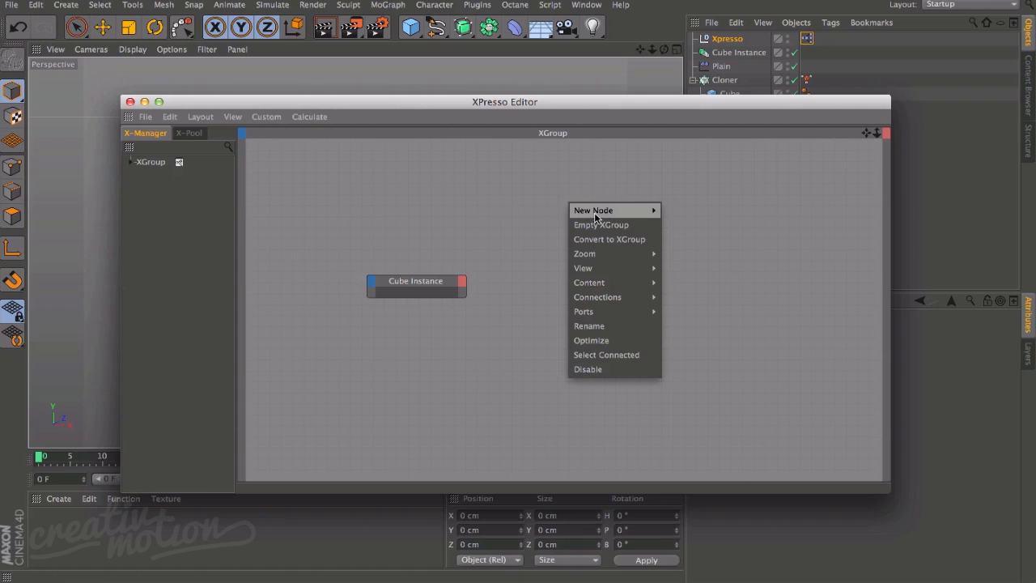
{"action": "mouse_move", "coordinate": [609, 212]}
{"action": "mouse_move", "coordinate": [713, 255]}
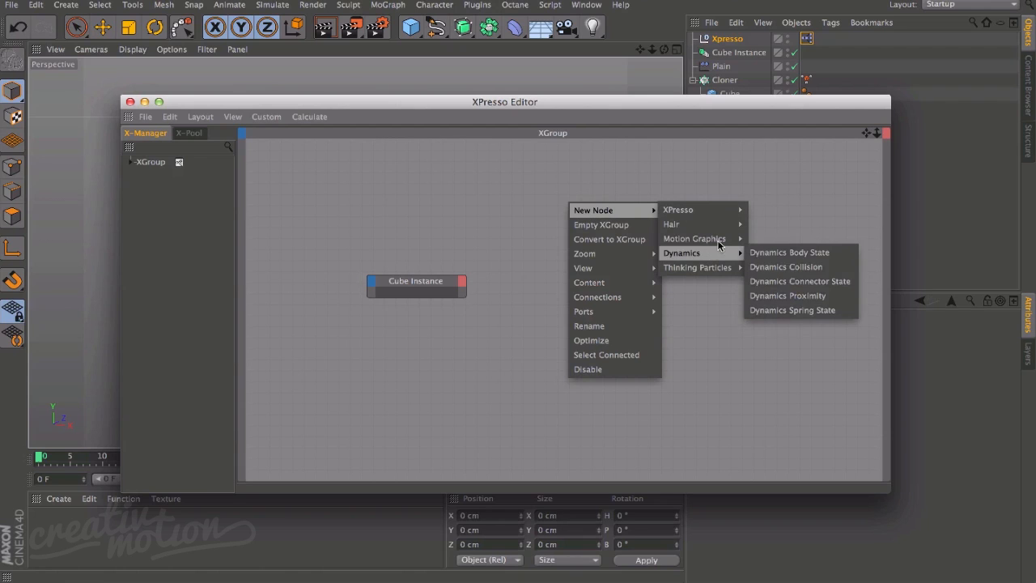
{"action": "left_click", "coordinate": [777, 241]}
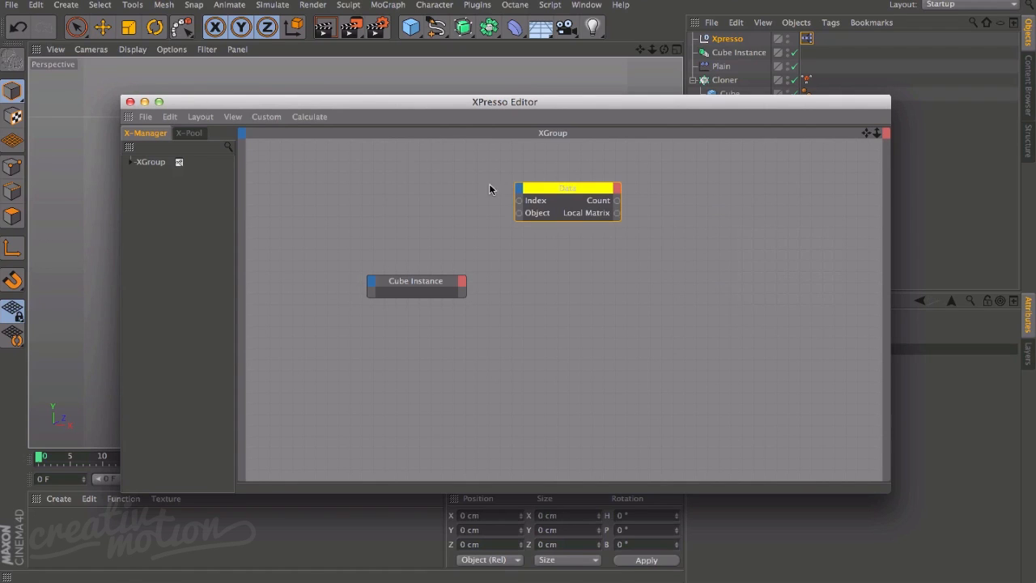
{"action": "left_click_drag", "start_coordinate": [556, 189], "coordinate": [566, 283]}
{"action": "left_click_drag", "start_coordinate": [416, 284], "coordinate": [397, 285]}
- Add an Object output to the Cube Instance node and connect it to the Data node's Object input
{"action": "left_click", "coordinate": [439, 285]}
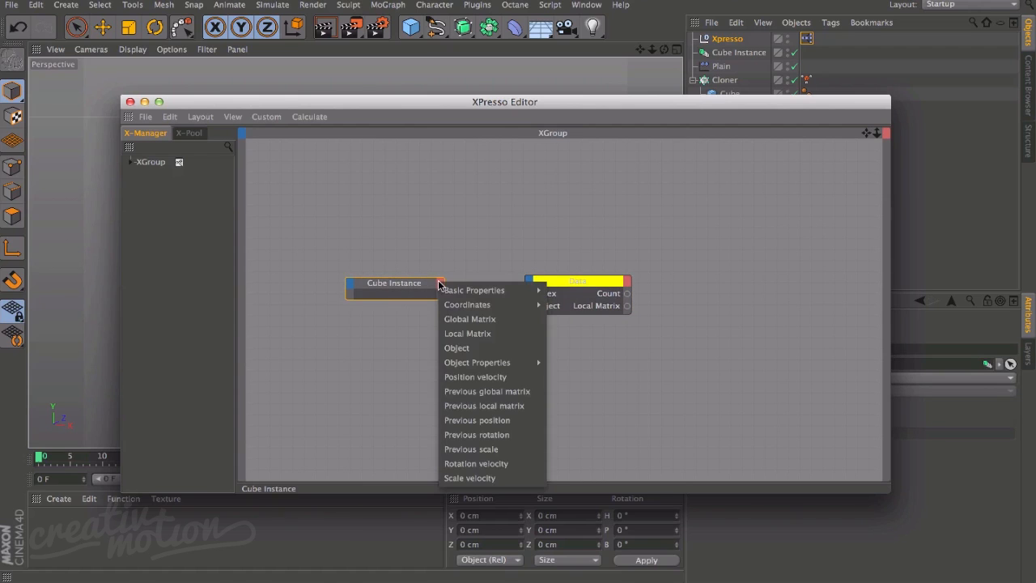
{"action": "left_click", "coordinate": [465, 348]}
{"action": "left_click_drag", "start_coordinate": [440, 294], "coordinate": [530, 254]}
{"action": "left_click_drag", "start_coordinate": [405, 291], "coordinate": [395, 262]}
{"action": "left_click", "coordinate": [534, 247]}
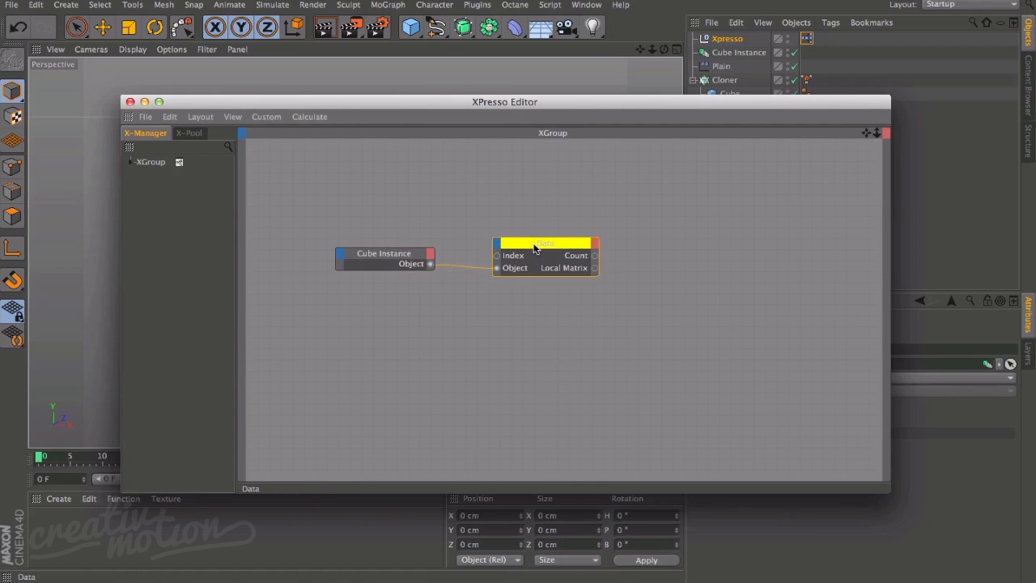
- Add a Global Matrix output to the Data node and enlarge the node to fit its ports
{"action": "left_click_drag", "start_coordinate": [535, 247], "coordinate": [520, 260]}
{"action": "left_click", "coordinate": [578, 257]}
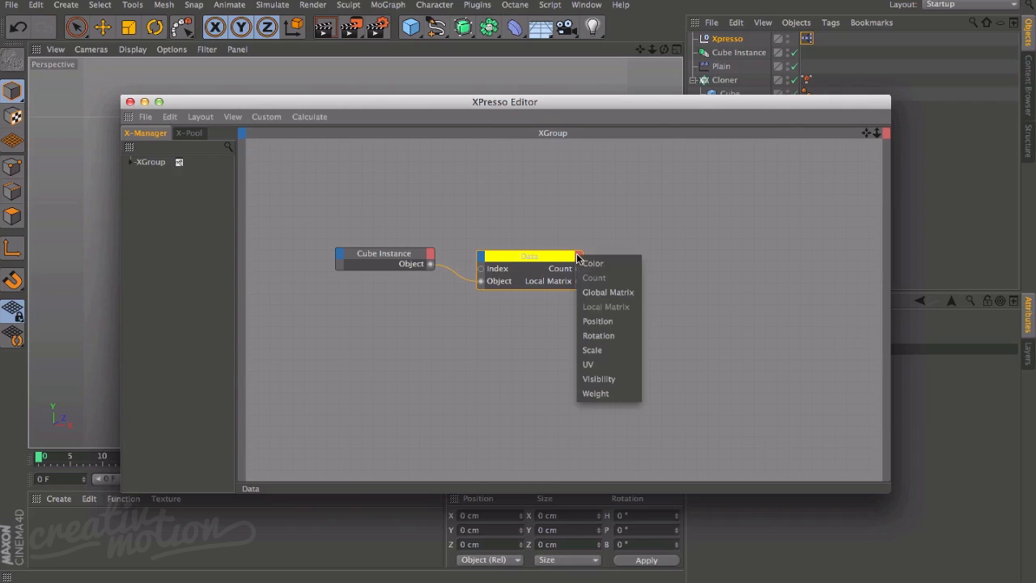
{"action": "left_click", "coordinate": [608, 292]}
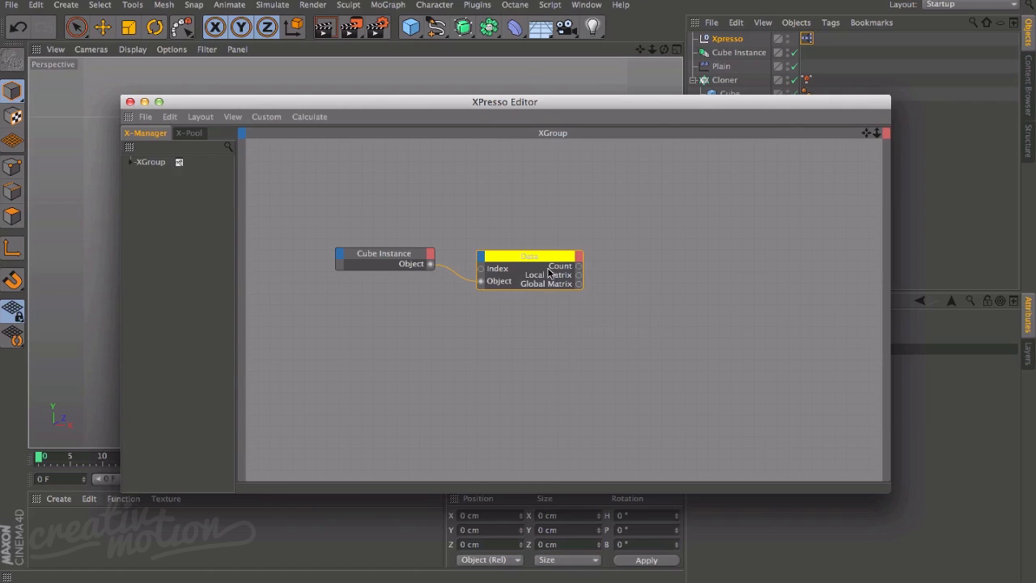
{"action": "double_click", "coordinate": [556, 256]}
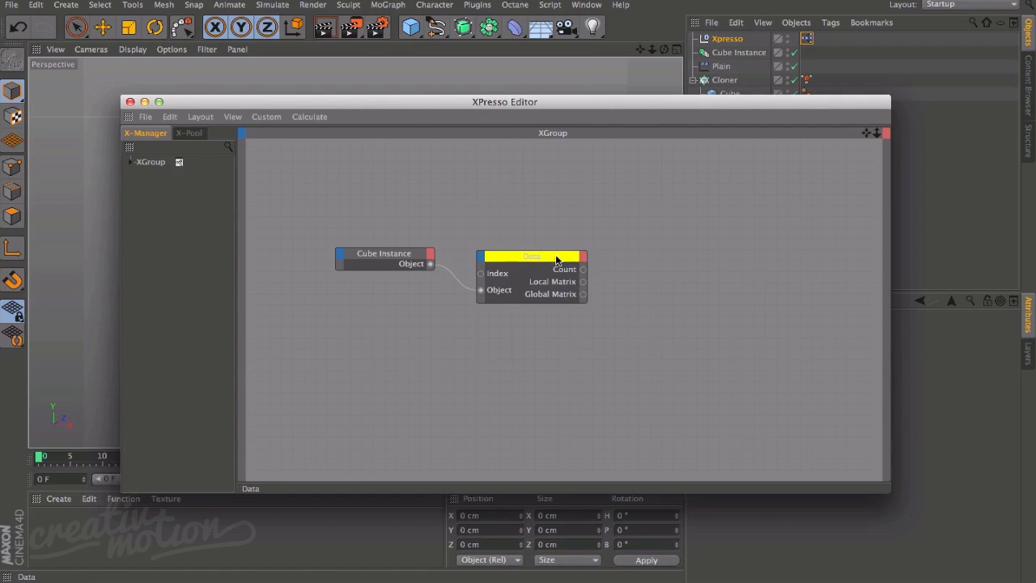
{"action": "left_click_drag", "start_coordinate": [703, 111], "coordinate": [602, 189]}
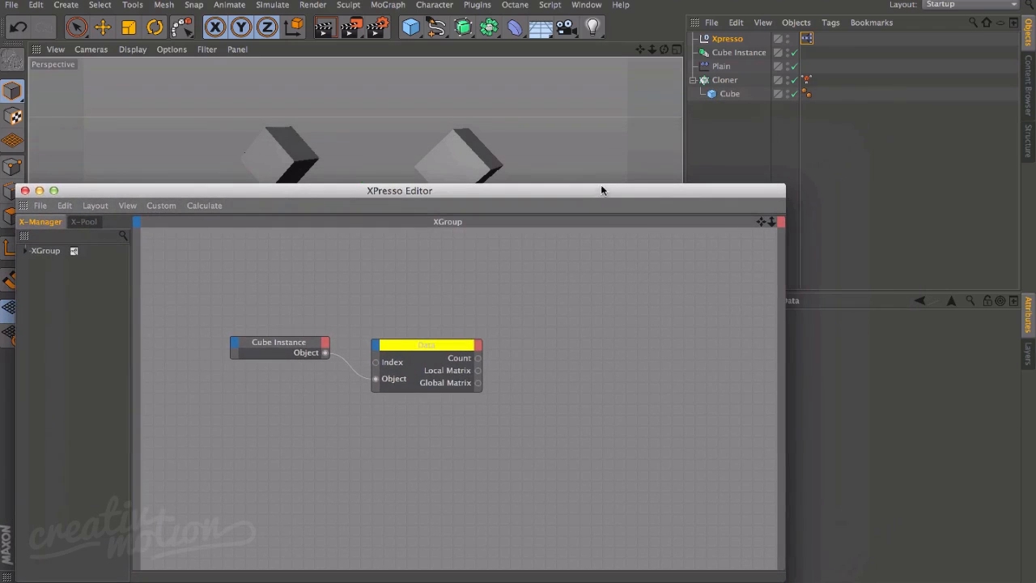
- Detach the Cube Instance node from the Data node, deleting its Object port, and place it on the Data node's output side
{"action": "left_click", "coordinate": [351, 366]}
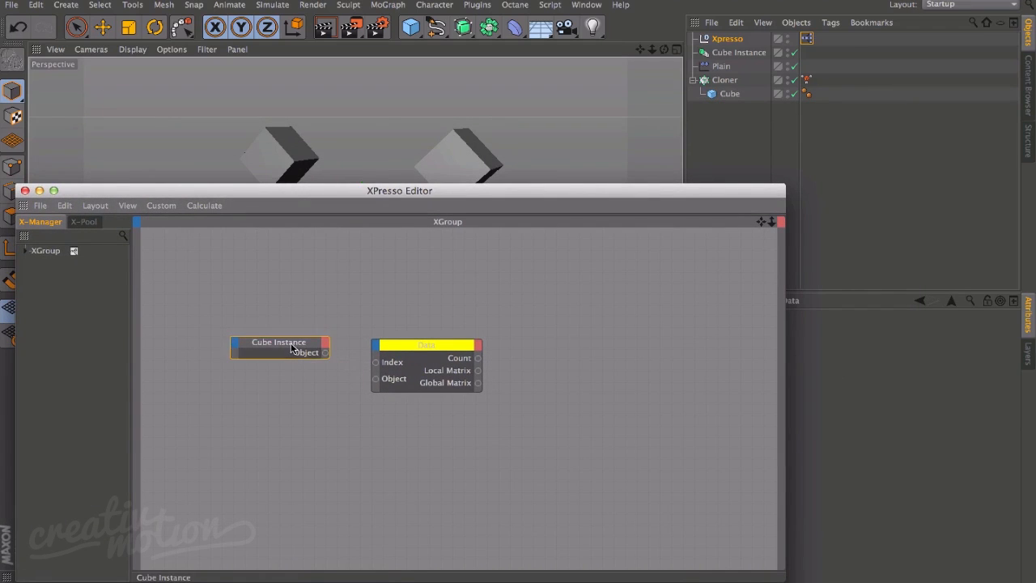
{"action": "left_click_drag", "start_coordinate": [285, 352], "coordinate": [579, 375]}
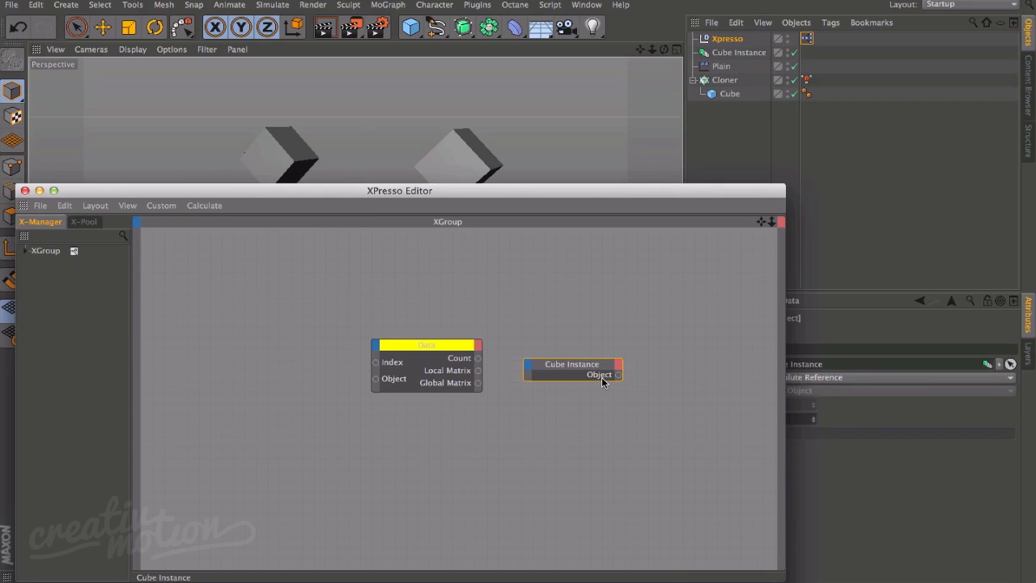
{"action": "right_click", "coordinate": [601, 374]}
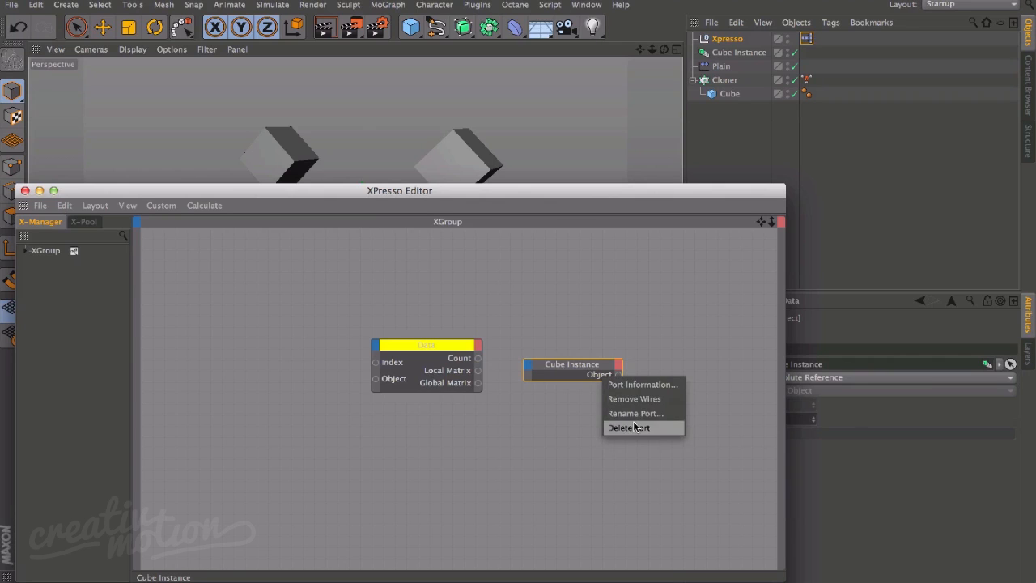
{"action": "left_click", "coordinate": [633, 422]}
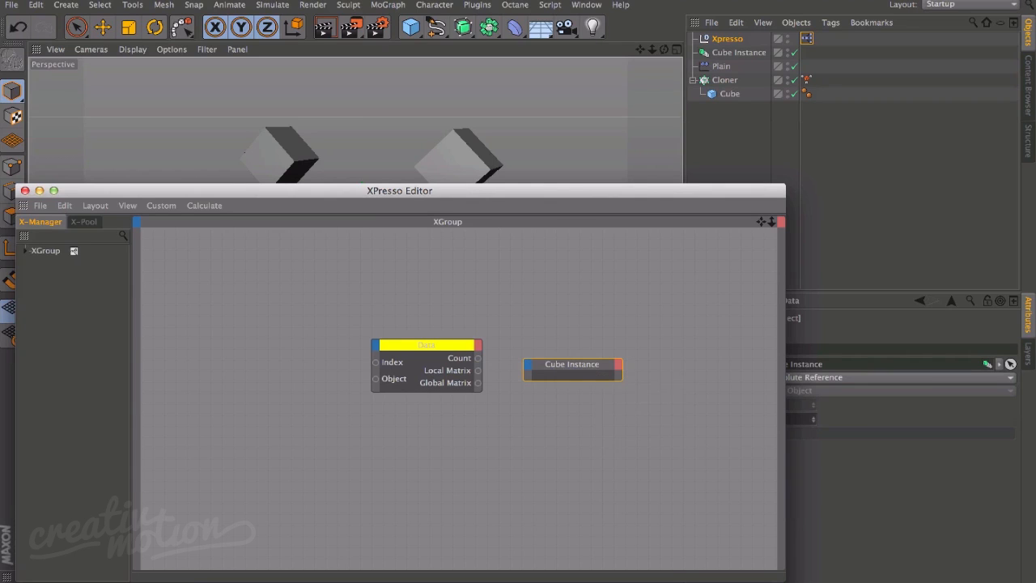
- Add the Cloner as a node and connect its Object output to the Data node's Object input
{"action": "left_click", "coordinate": [725, 80]}
{"action": "left_click_drag", "start_coordinate": [238, 348], "coordinate": [247, 341]}
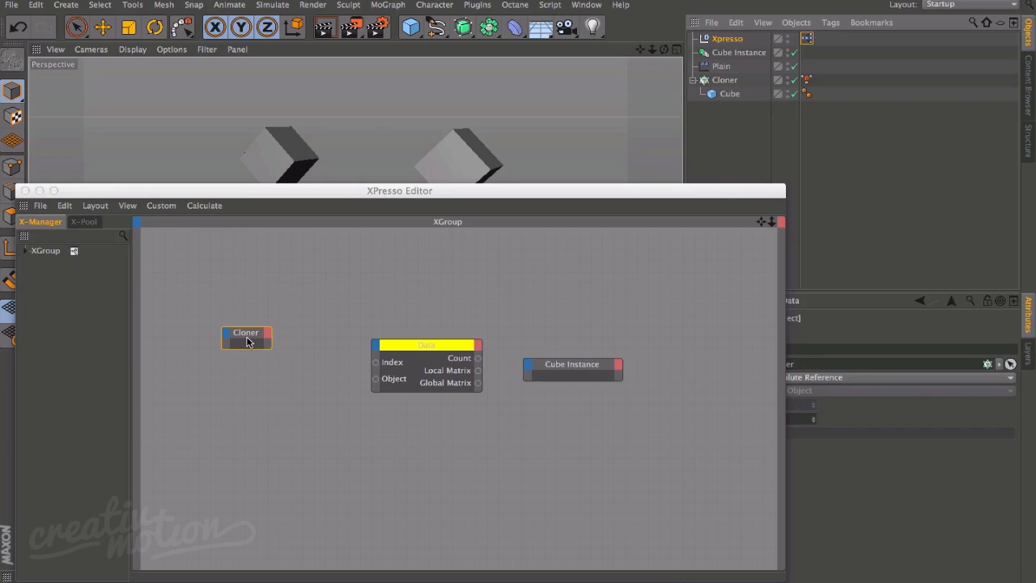
{"action": "left_click", "coordinate": [268, 334]}
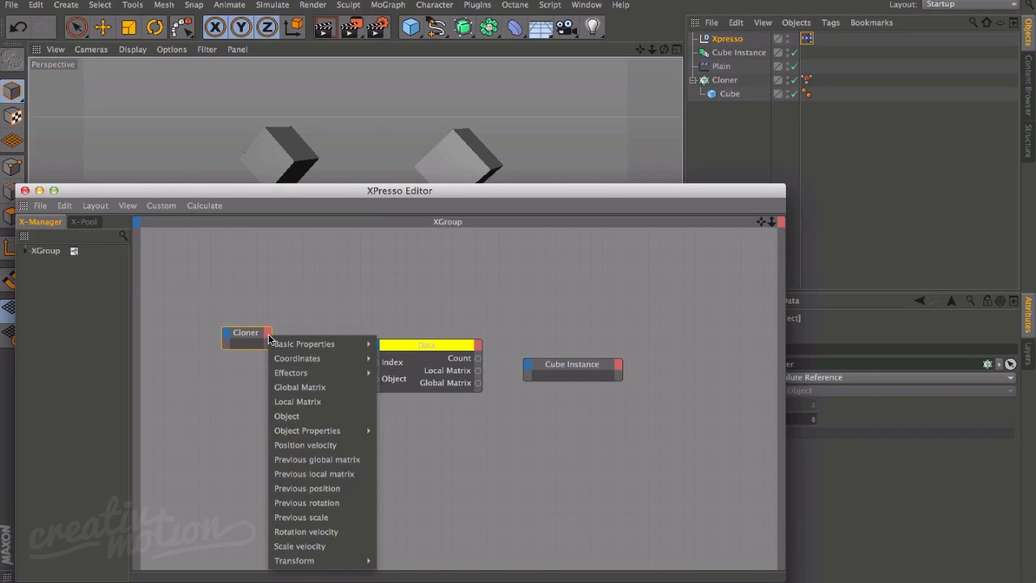
{"action": "left_click", "coordinate": [301, 411]}
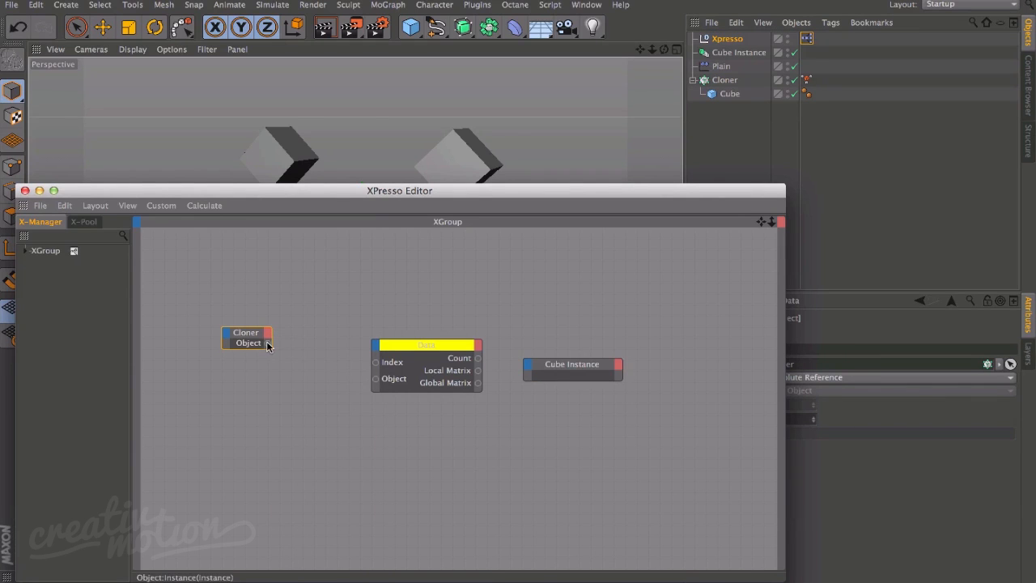
{"action": "left_click_drag", "start_coordinate": [375, 383], "coordinate": [374, 377]}
{"action": "left_click_drag", "start_coordinate": [420, 344], "coordinate": [404, 322]}
{"action": "left_click_drag", "start_coordinate": [249, 335], "coordinate": [281, 314]}
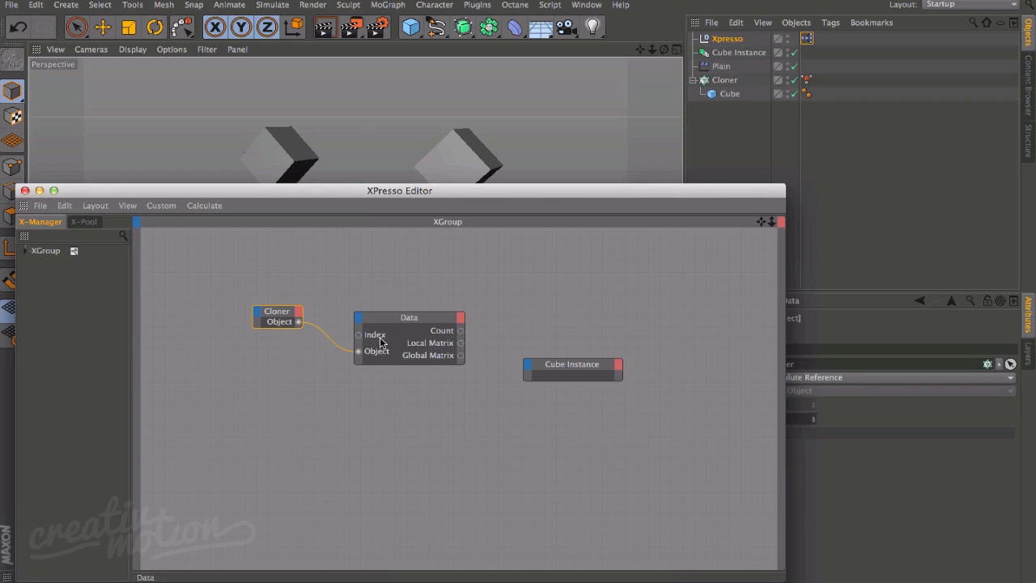
{"action": "left_click", "coordinate": [401, 324]}
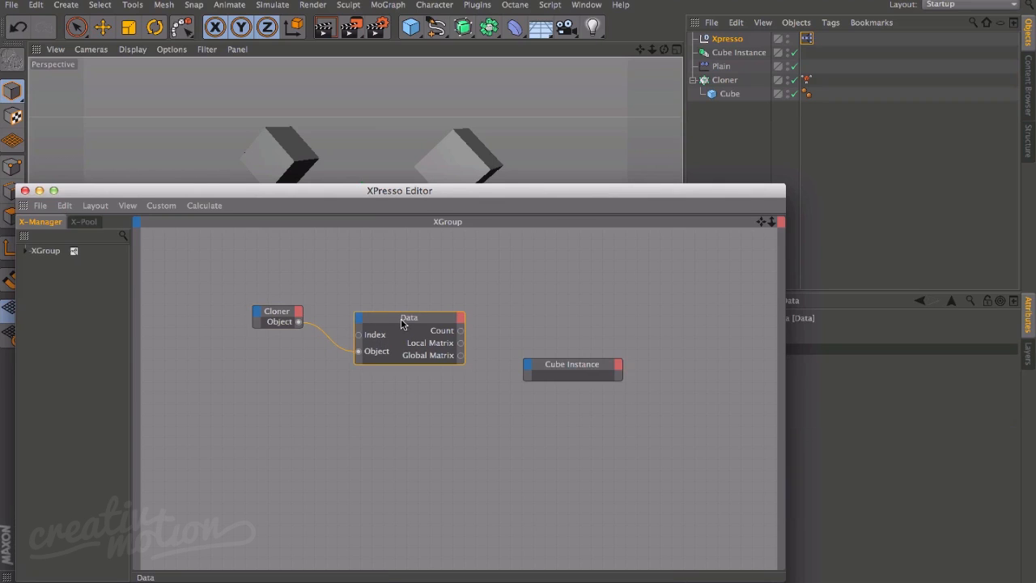
- Connect the Data node's Global Matrix output to a Global Matrix input on the Cube Instance node
{"action": "left_click_drag", "start_coordinate": [681, 187], "coordinate": [501, 227]}
{"action": "left_click_drag", "start_coordinate": [393, 217], "coordinate": [580, 181]}
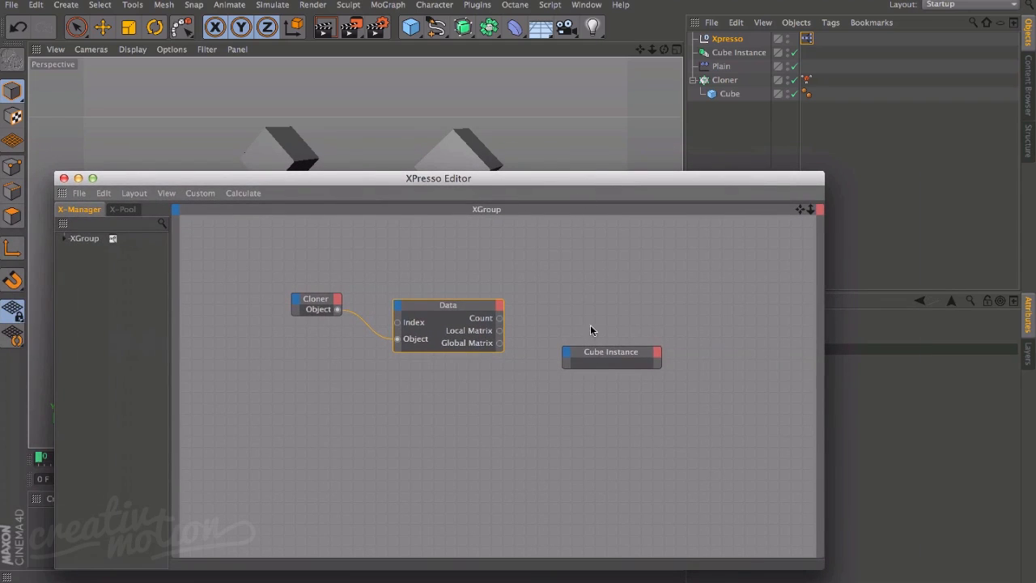
{"action": "left_click_drag", "start_coordinate": [606, 356], "coordinate": [602, 312]}
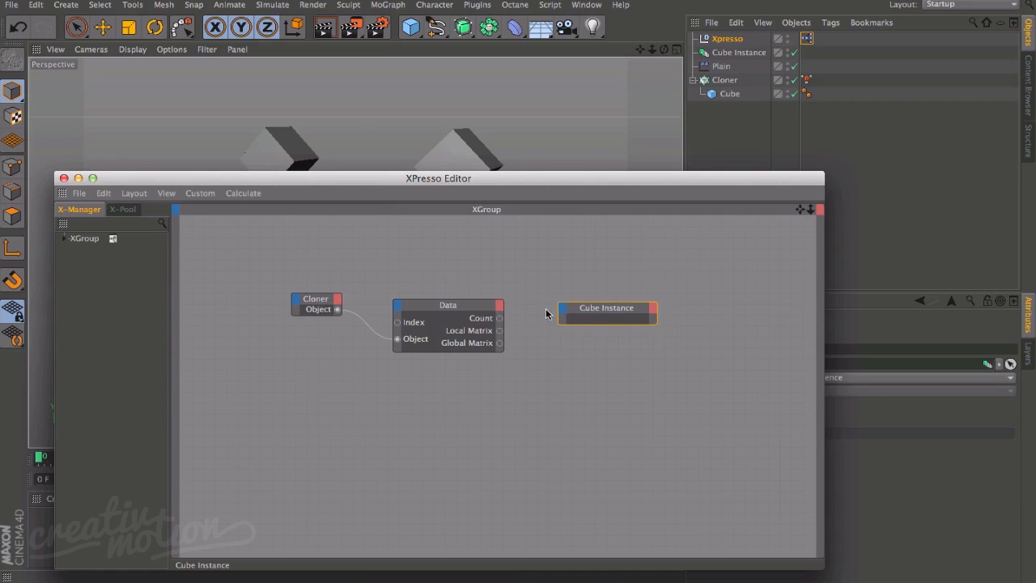
{"action": "left_click_drag", "start_coordinate": [499, 344], "coordinate": [564, 312]}
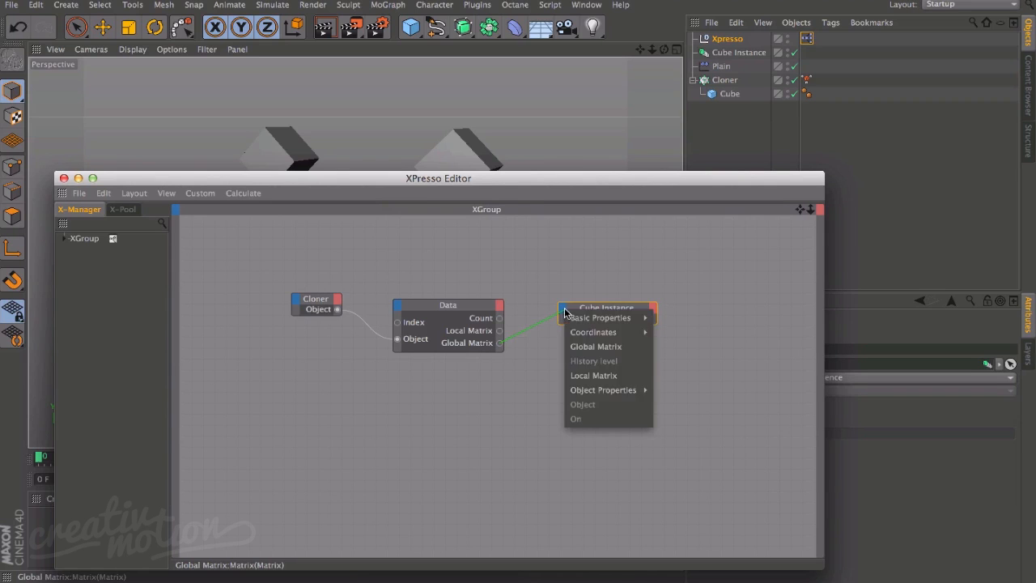
{"action": "left_click", "coordinate": [609, 348]}
{"action": "left_click_drag", "start_coordinate": [614, 310], "coordinate": [622, 340]}
- Move the XPresso Editor off the cubes and examine the Cloner, its MoGraph Selection tag, the source cube and the Cube Instance
{"action": "left_click_drag", "start_coordinate": [574, 180], "coordinate": [477, 230]}
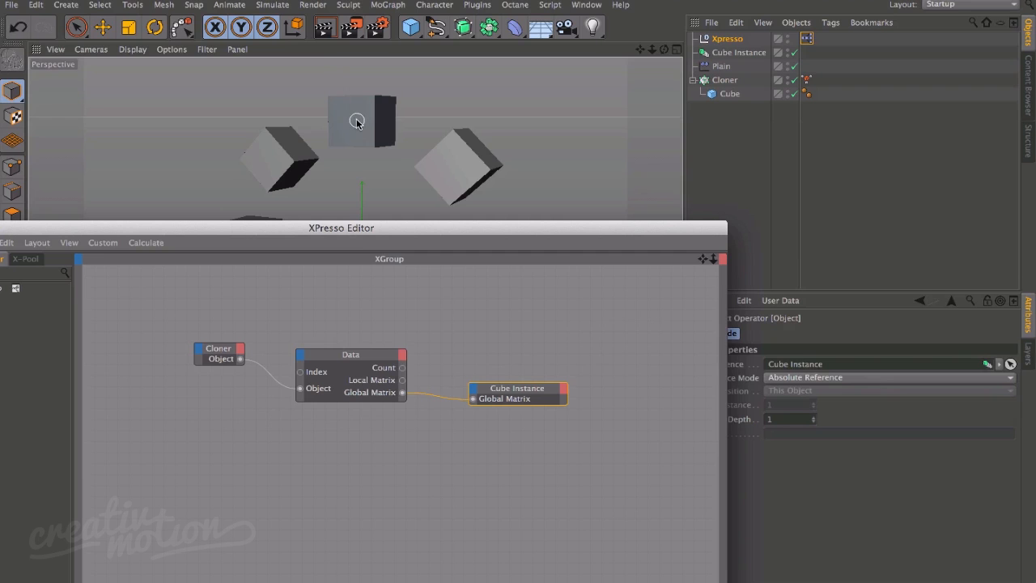
{"action": "left_click_drag", "start_coordinate": [474, 224], "coordinate": [135, 116]}
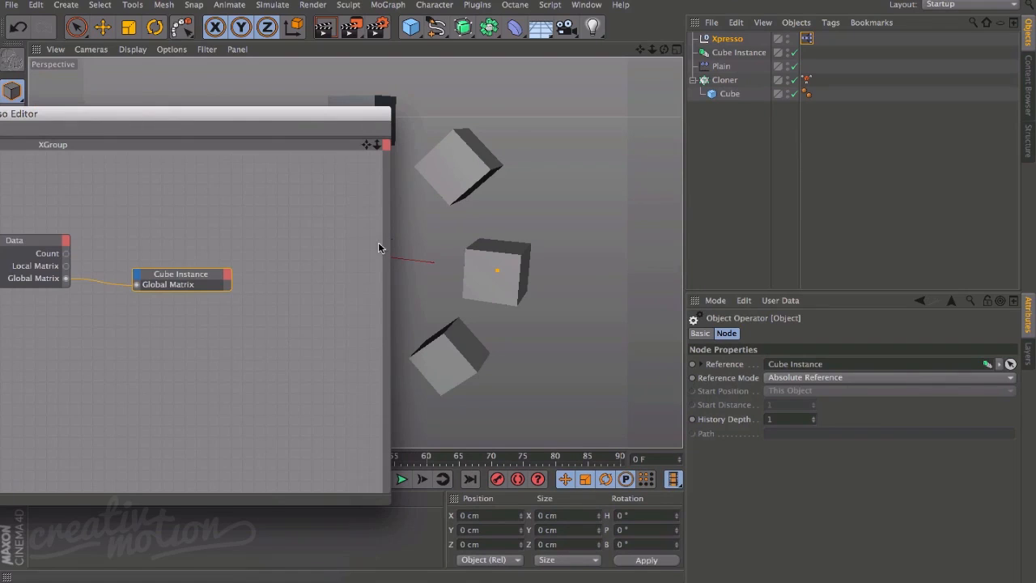
{"action": "left_click_drag", "start_coordinate": [359, 109], "coordinate": [148, 148]}
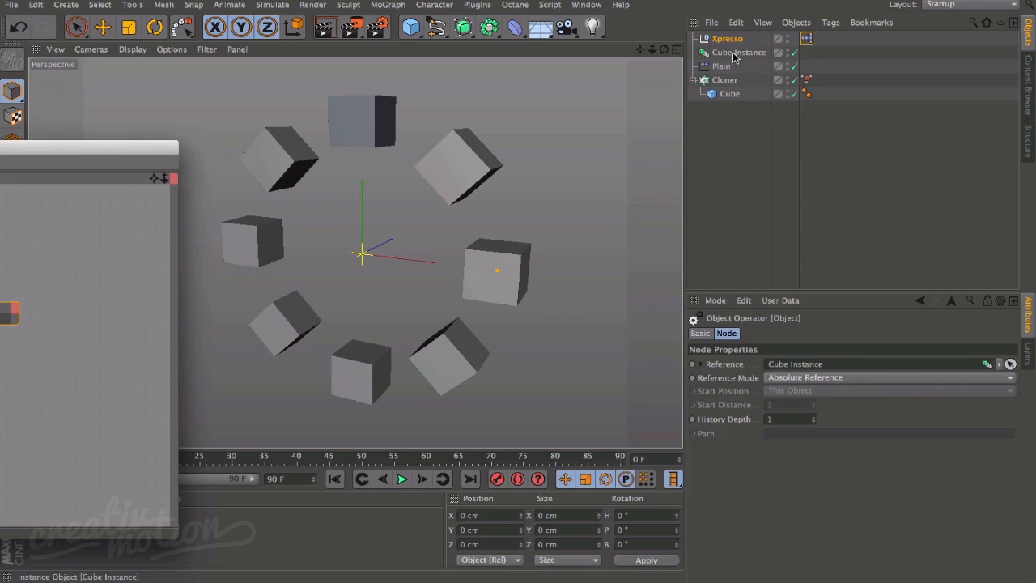
{"action": "left_click", "coordinate": [731, 105]}
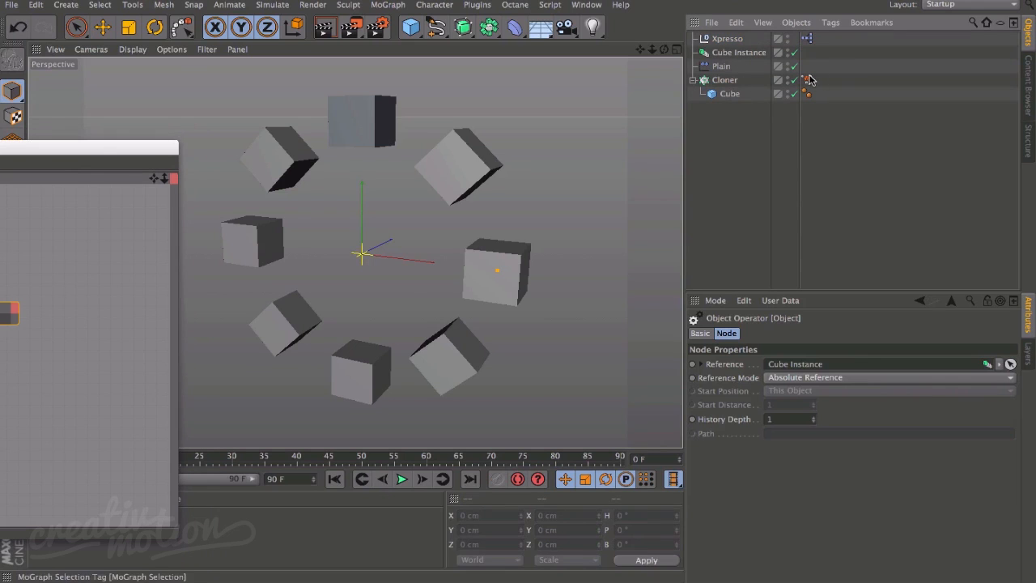
{"action": "left_click", "coordinate": [808, 80]}
{"action": "left_click", "coordinate": [724, 80]}
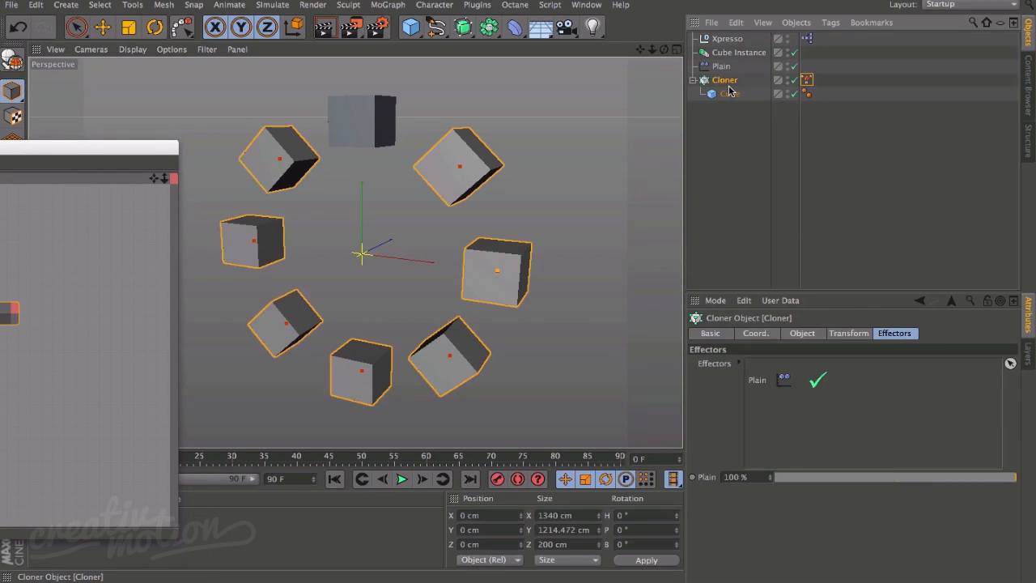
{"action": "left_click", "coordinate": [727, 94]}
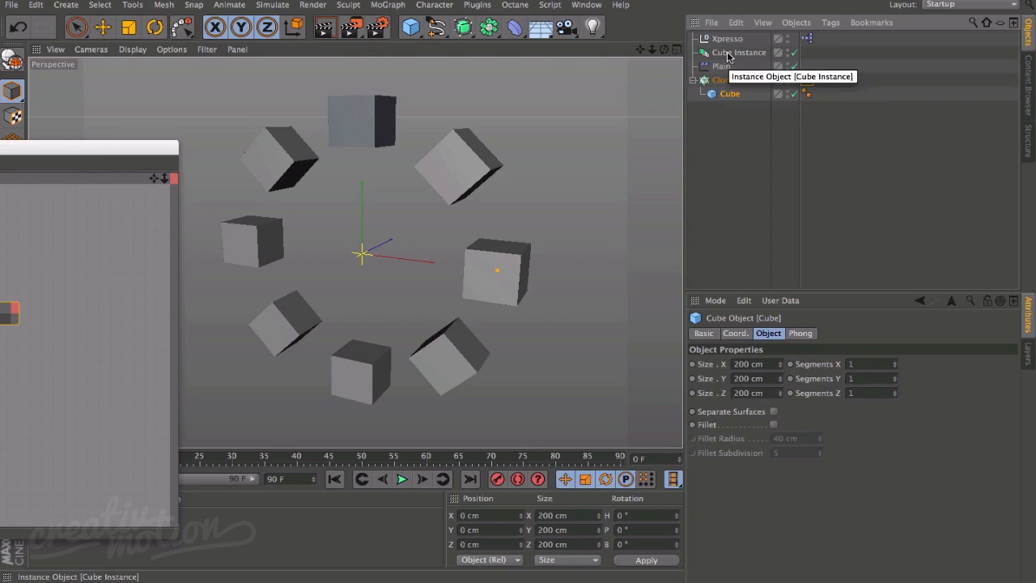
{"action": "left_click", "coordinate": [728, 53]}
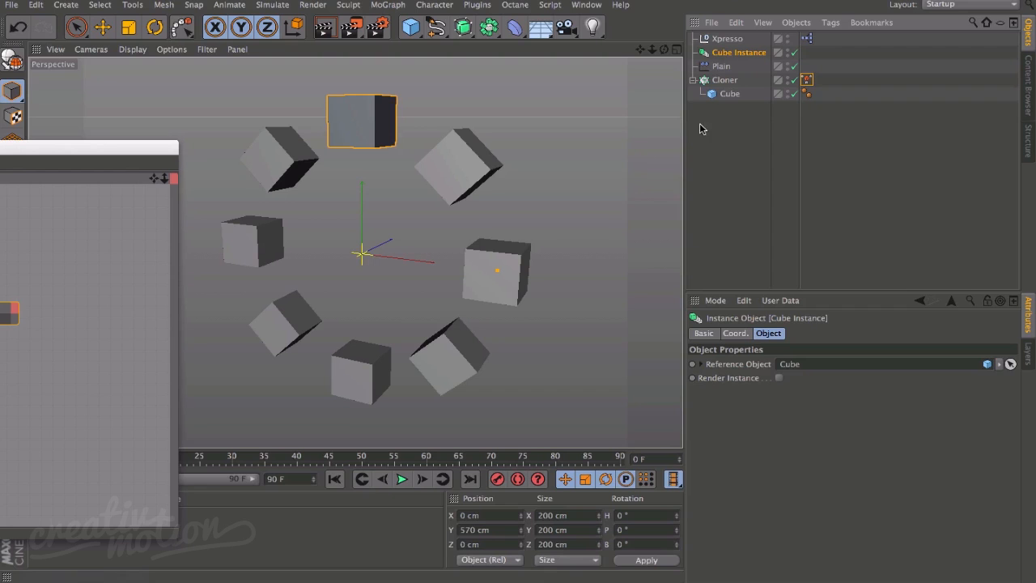
- Bring the XPresso Editor back into view, examine the Data node's Index parameter, and move the editor off the cubes
{"action": "left_click", "coordinate": [115, 152]}
{"action": "left_click_drag", "start_coordinate": [115, 151], "coordinate": [388, 278]}
{"action": "left_click", "coordinate": [298, 359]}
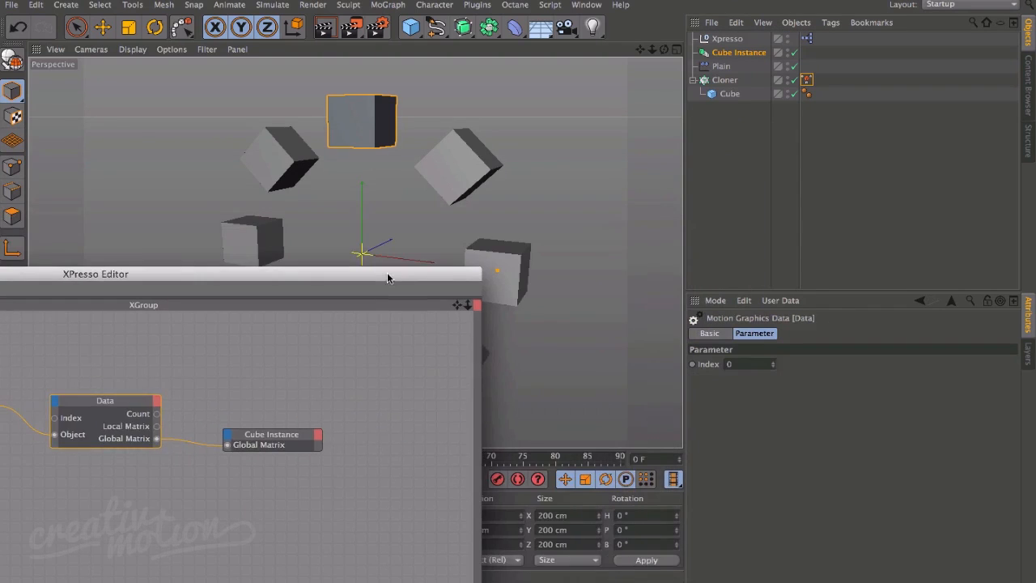
{"action": "left_click", "coordinate": [773, 362]}
{"action": "left_click", "coordinate": [773, 362]}
{"action": "left_click", "coordinate": [773, 362]}
{"action": "left_click", "coordinate": [773, 362]}
{"action": "left_click", "coordinate": [773, 362]}
{"action": "left_click", "coordinate": [773, 362]}
{"action": "left_click", "coordinate": [773, 363]}
{"action": "left_click", "coordinate": [772, 363]}
{"action": "left_click", "coordinate": [772, 364]}
{"action": "left_click", "coordinate": [772, 364]}
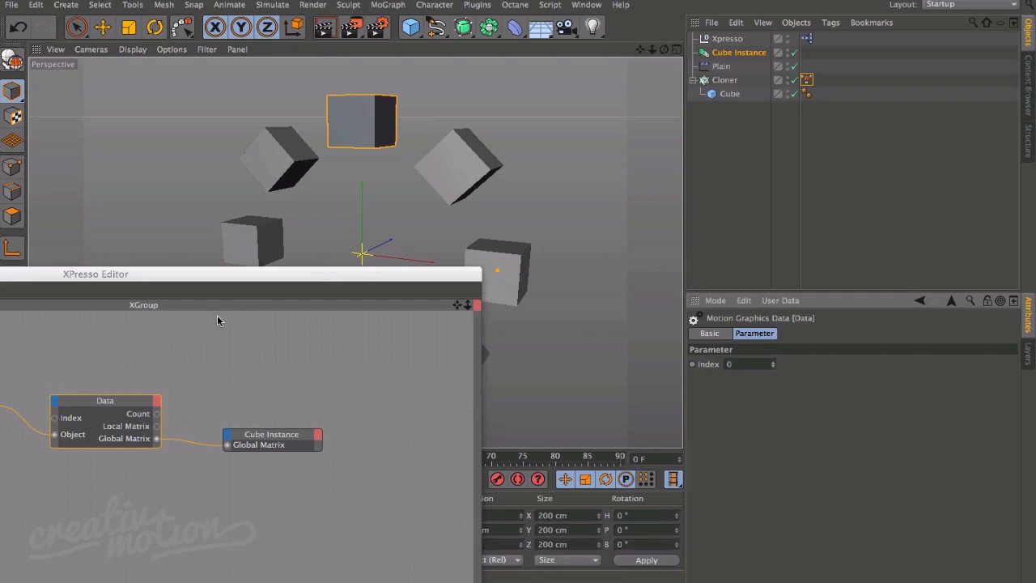
{"action": "left_click_drag", "start_coordinate": [318, 282], "coordinate": [89, 235]}
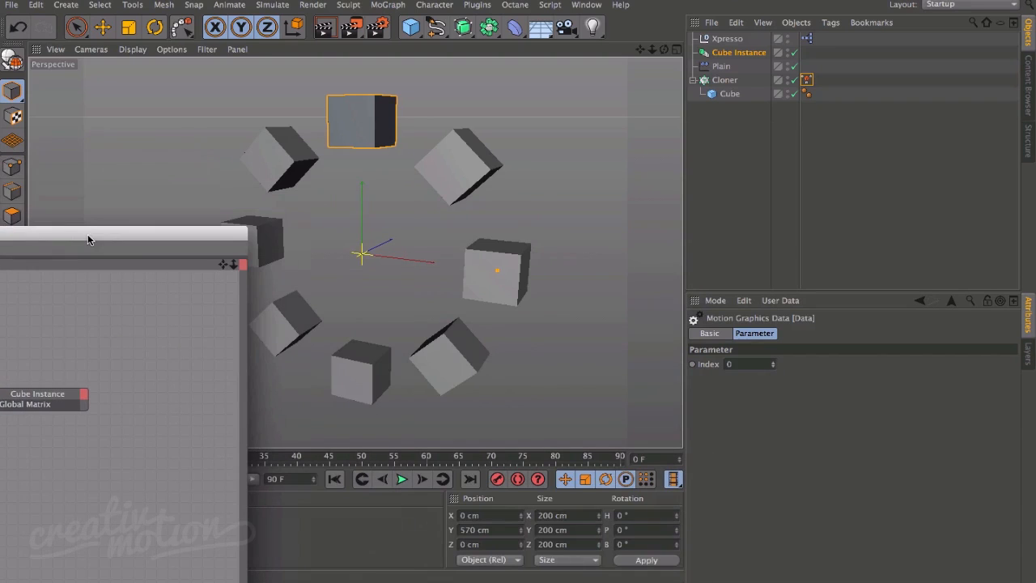
- Add a Compositing tag to the Cube Instance and enable object buffer 1 on it
{"action": "left_click", "coordinate": [731, 167]}
{"action": "left_click", "coordinate": [752, 51]}
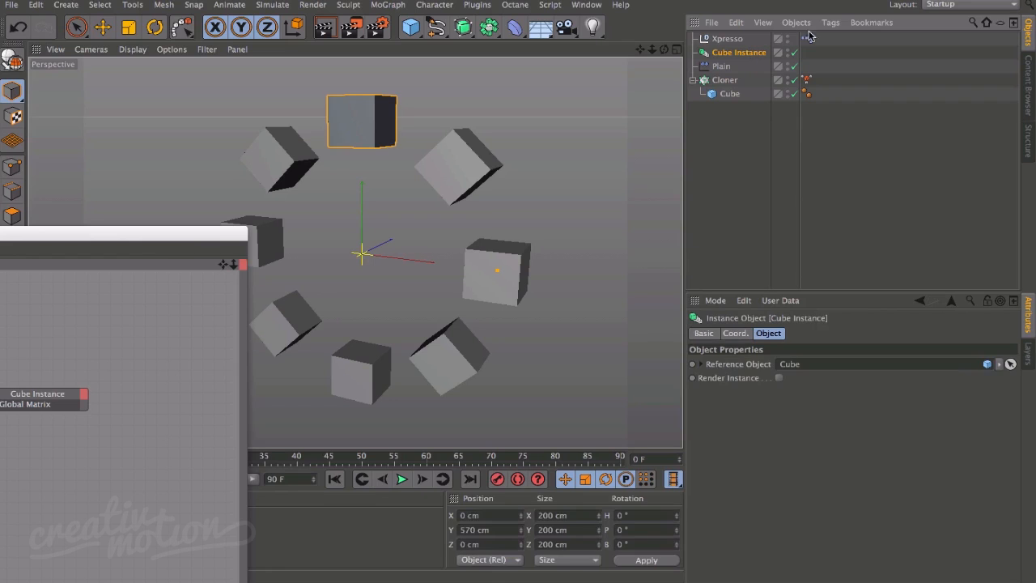
{"action": "left_click", "coordinate": [834, 23]}
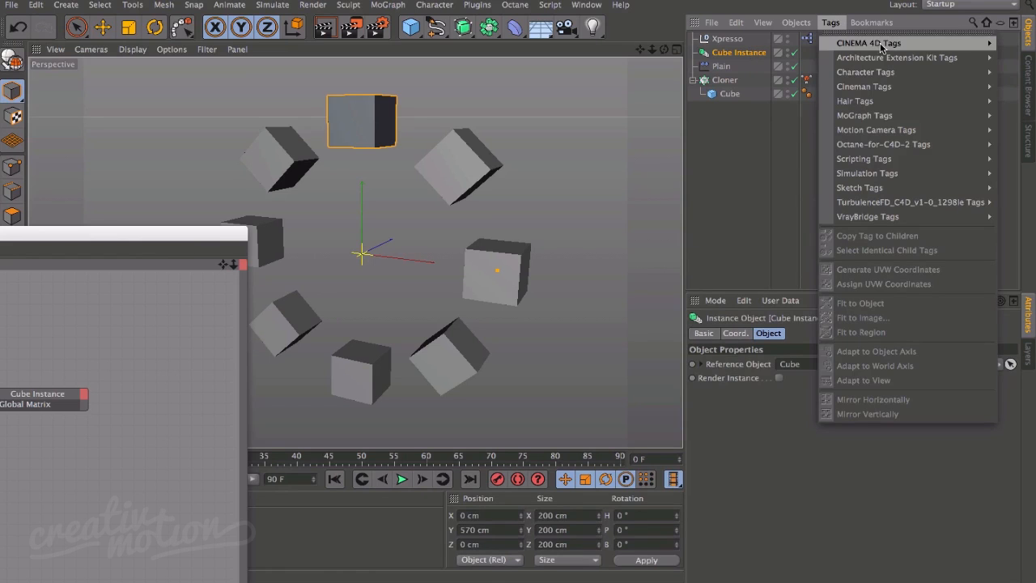
{"action": "mouse_move", "coordinate": [846, 43]}
{"action": "left_click", "coordinate": [770, 115]}
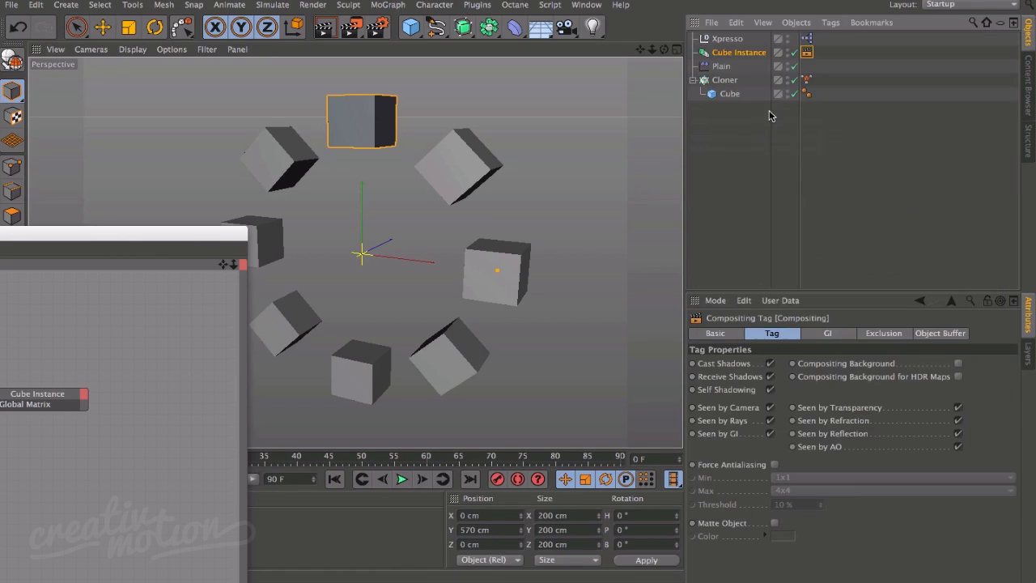
{"action": "left_click", "coordinate": [929, 335]}
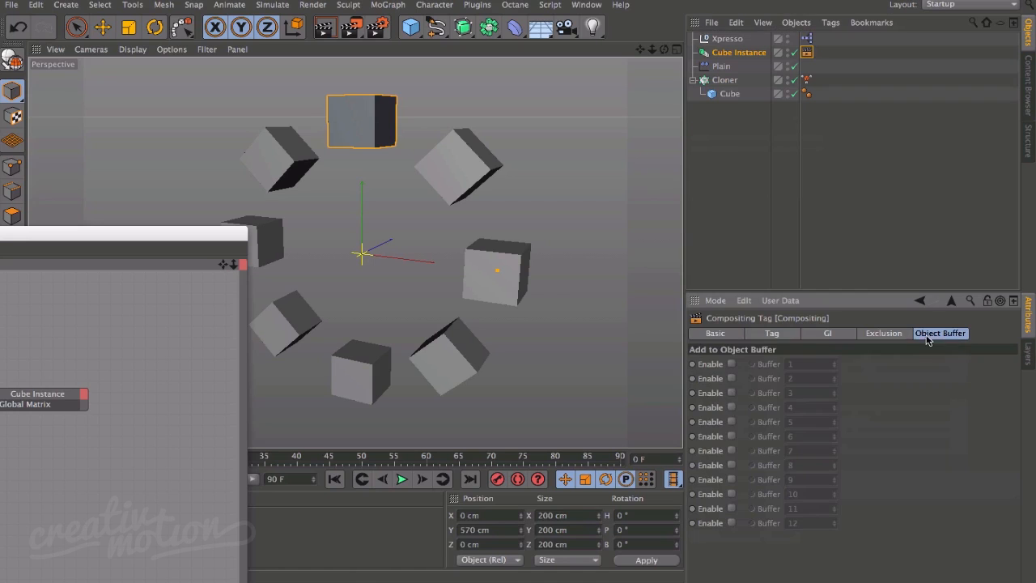
{"action": "left_click", "coordinate": [731, 363]}
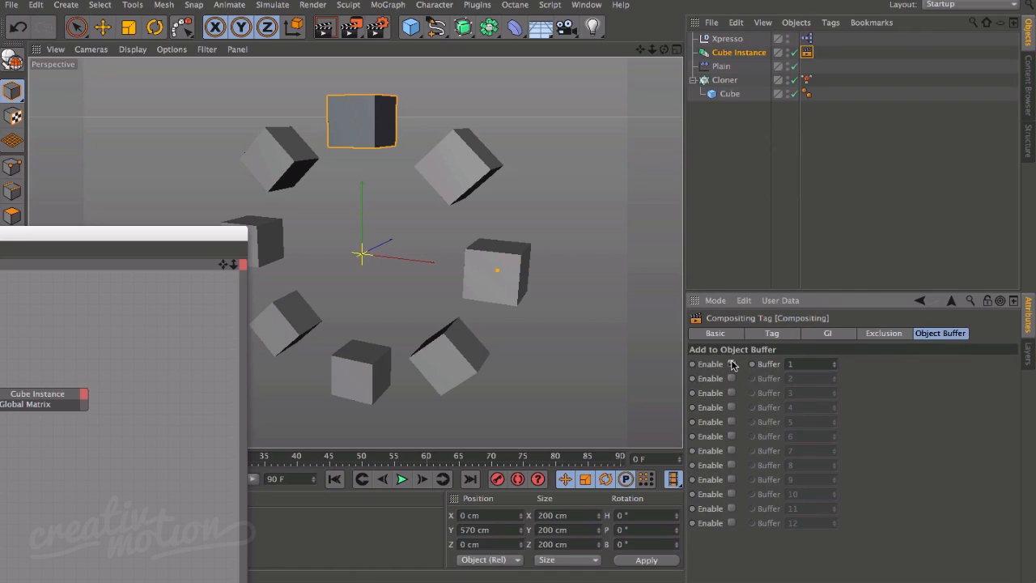
{"action": "left_click", "coordinate": [766, 196]}
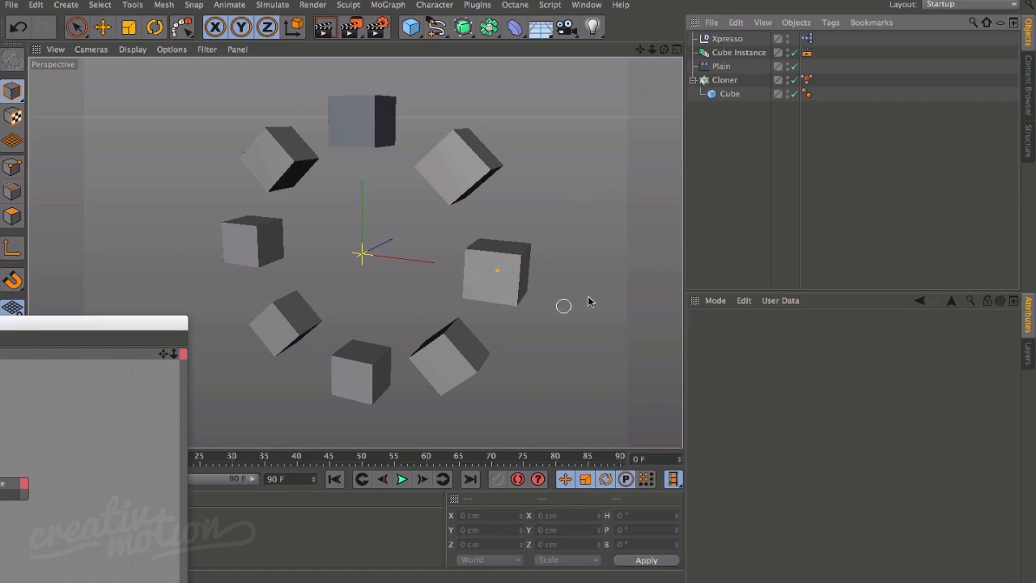
- Set the X size of the source Cube under the Cloner to 257 cm
{"action": "left_click", "coordinate": [726, 81]}
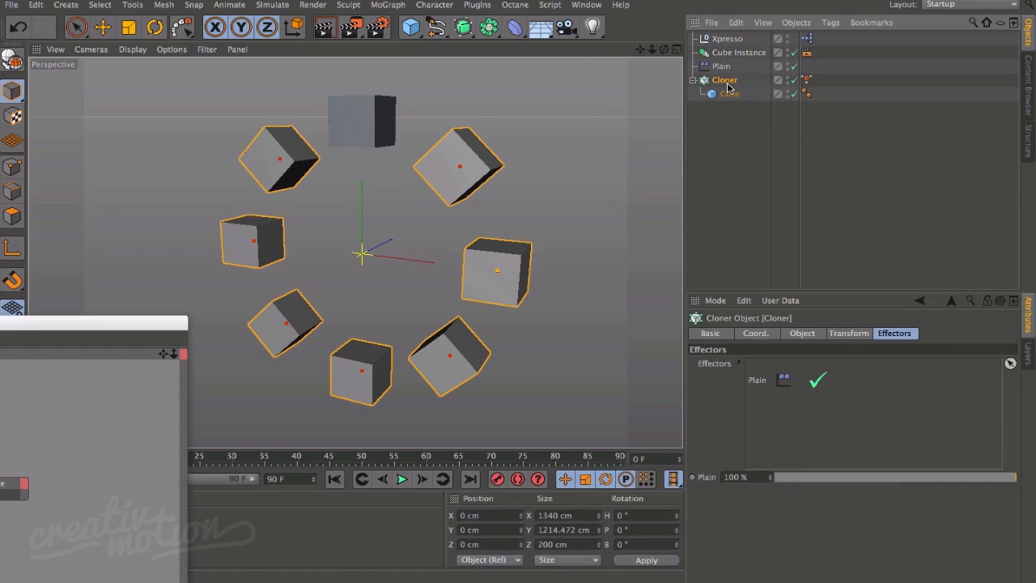
{"action": "left_click", "coordinate": [731, 116]}
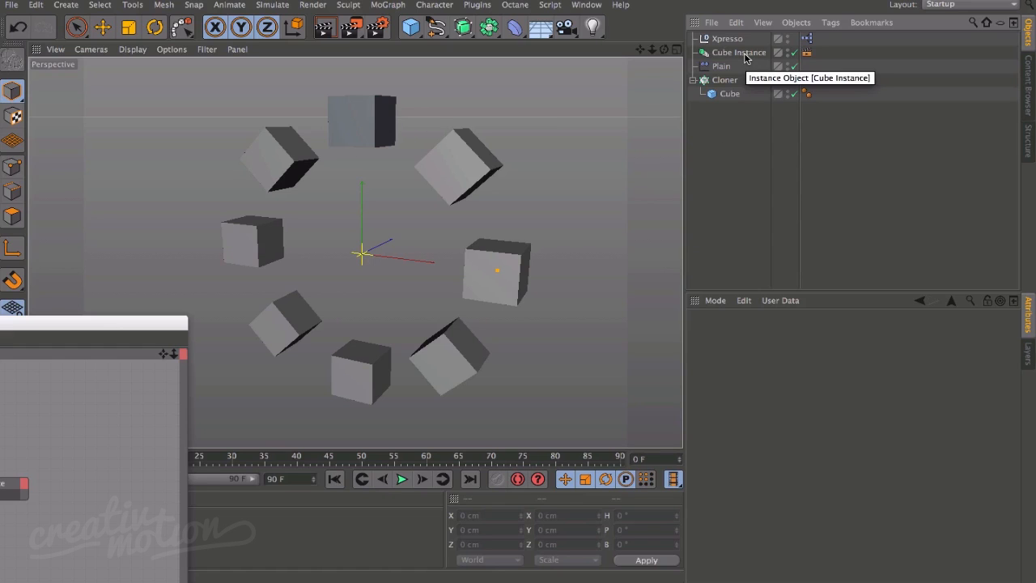
{"action": "left_click", "coordinate": [724, 81]}
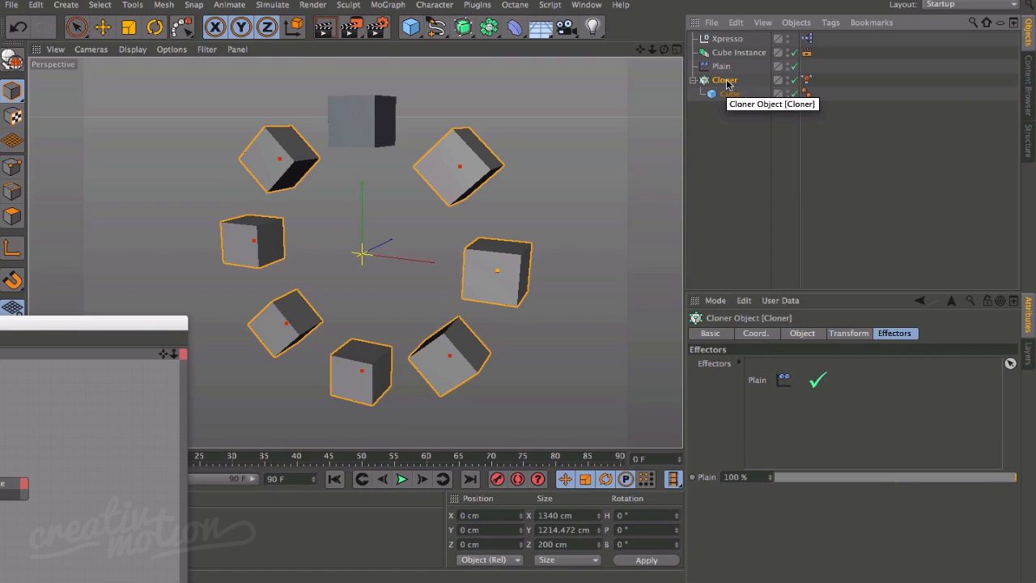
{"action": "left_click", "coordinate": [731, 95]}
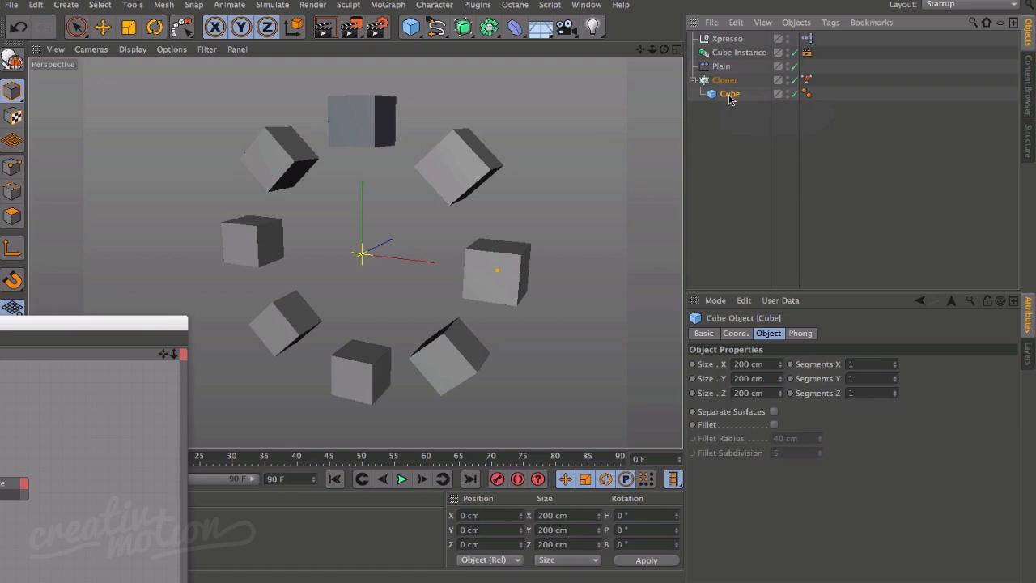
{"action": "left_click", "coordinate": [780, 366]}
{"action": "left_click_drag", "start_coordinate": [780, 367], "coordinate": [798, 329]}
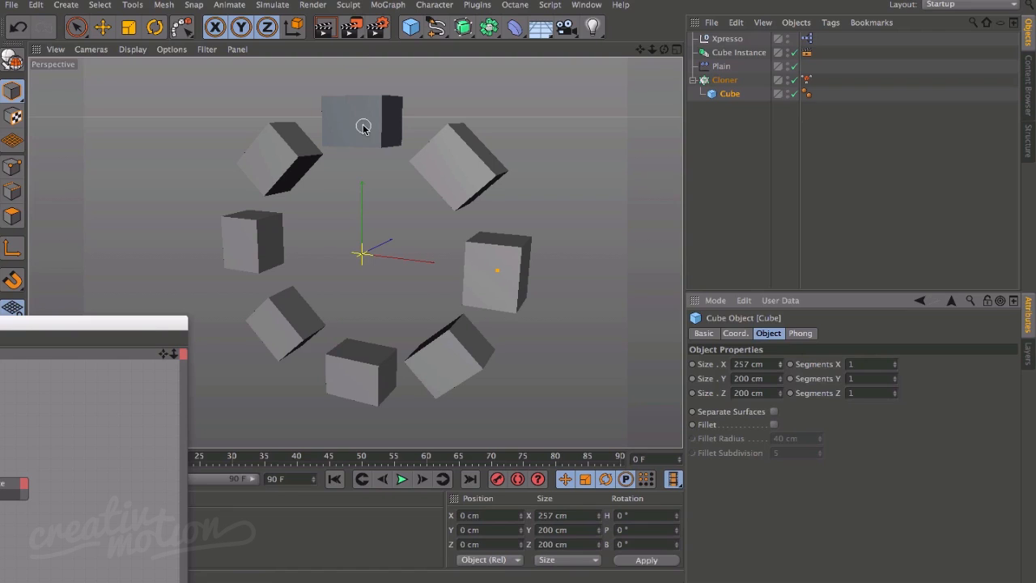
- Review the Cube Instance's properties and the object buffer settings of its Compositing tag
{"action": "left_click", "coordinate": [742, 52]}
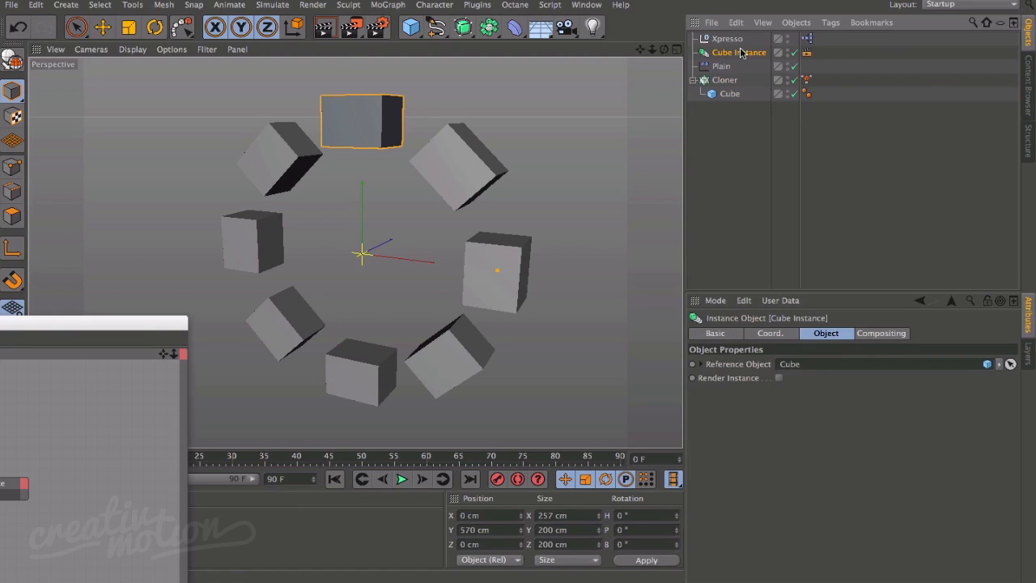
{"action": "left_click", "coordinate": [807, 53]}
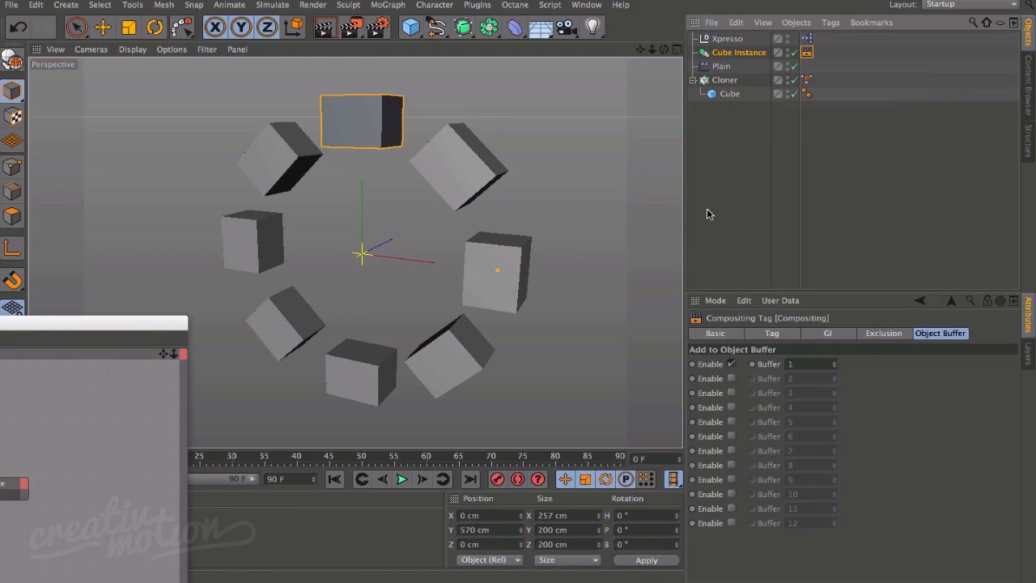
{"action": "left_click", "coordinate": [762, 130]}
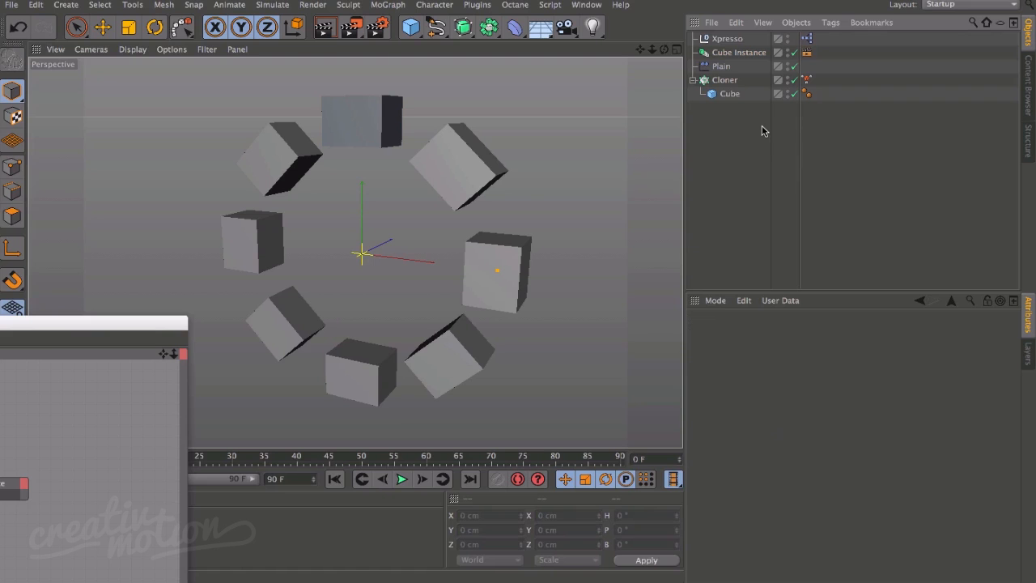
- Switch to the open Object_Buffer.c4d project and close its empty XPresso Editor window
{"action": "left_click_drag", "start_coordinate": [162, 323], "coordinate": [731, 151]}
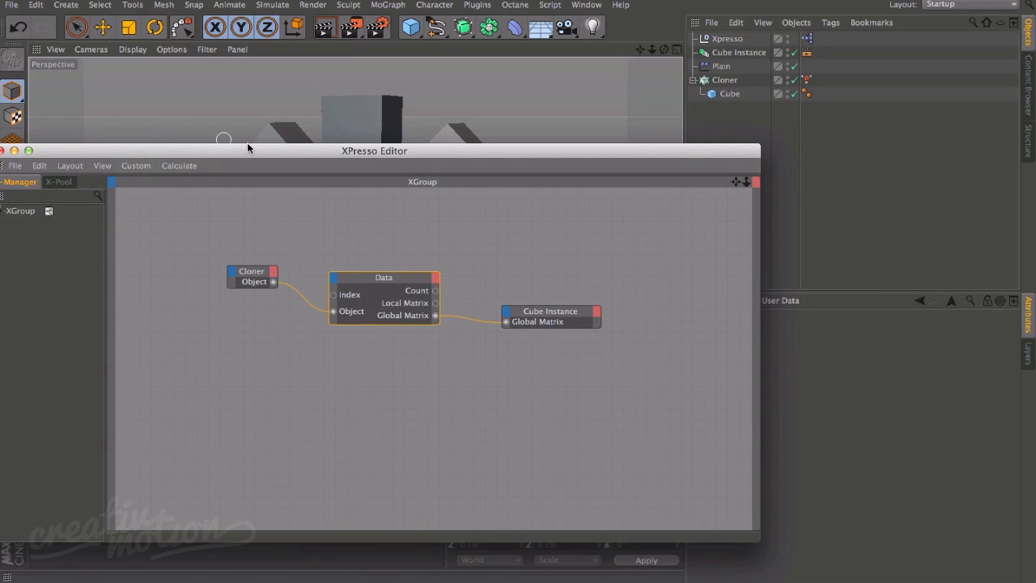
{"action": "left_click_drag", "start_coordinate": [248, 148], "coordinate": [315, 144]}
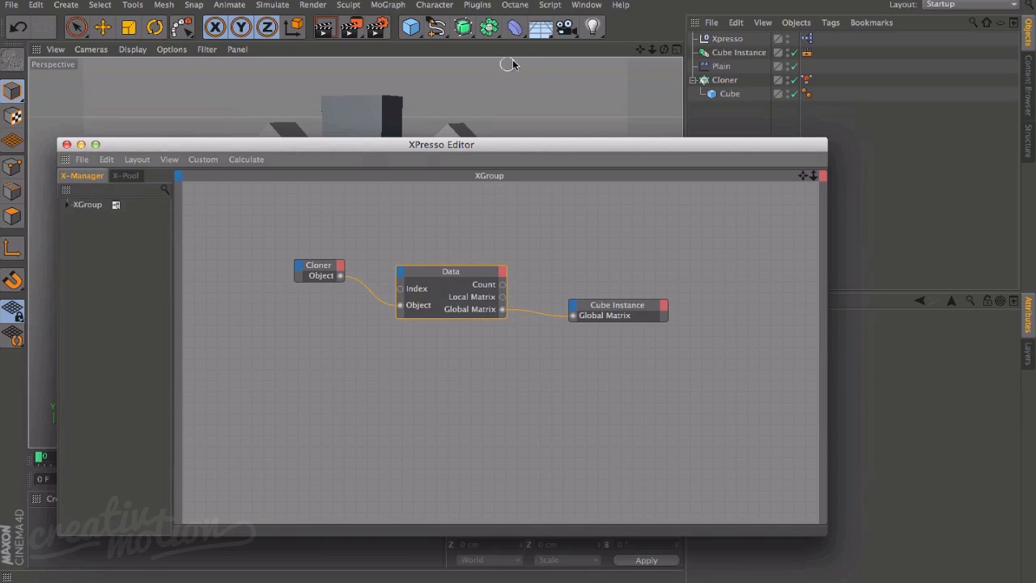
{"action": "left_click", "coordinate": [589, 6]}
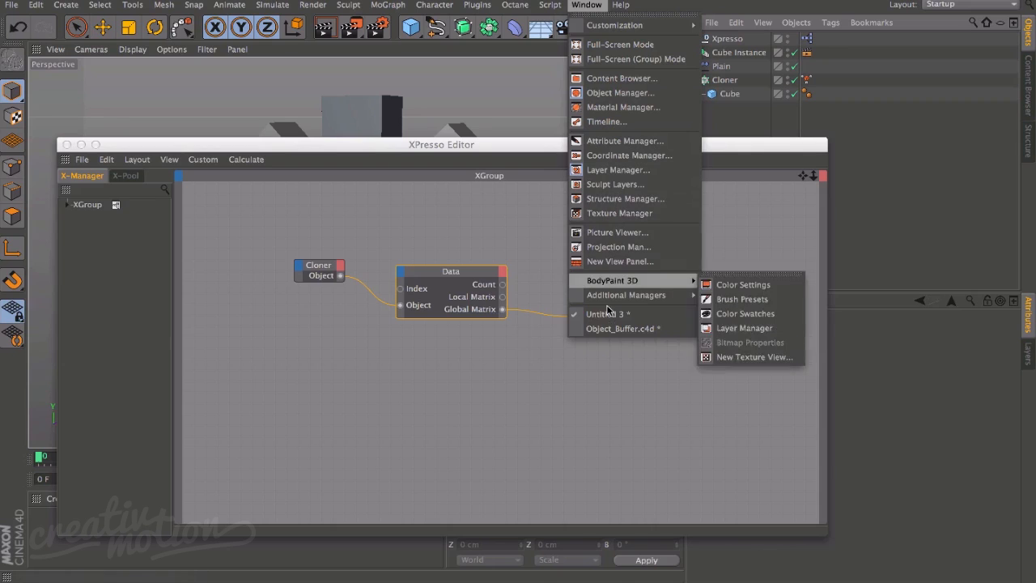
{"action": "left_click", "coordinate": [660, 328]}
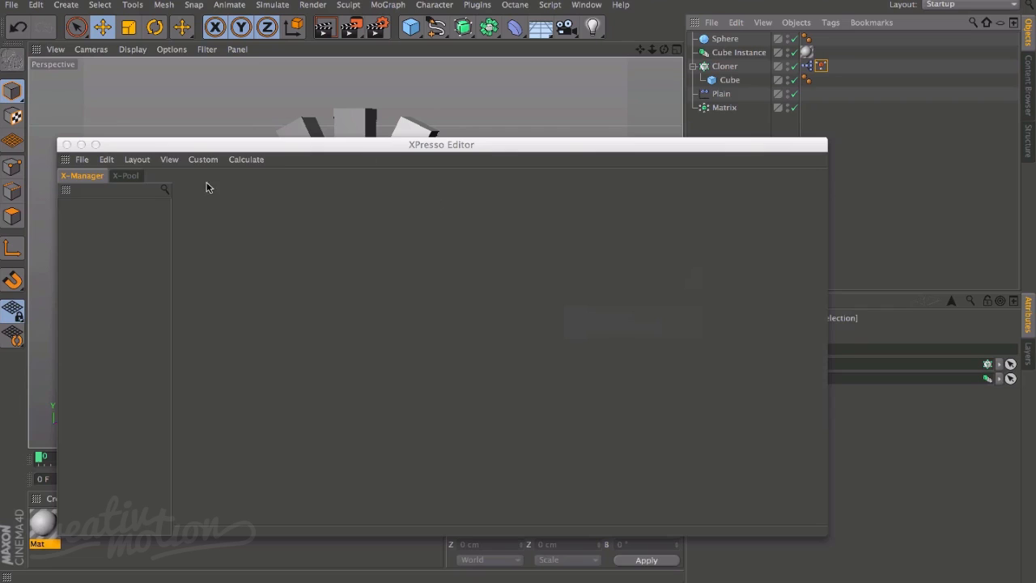
{"action": "left_click", "coordinate": [67, 145]}
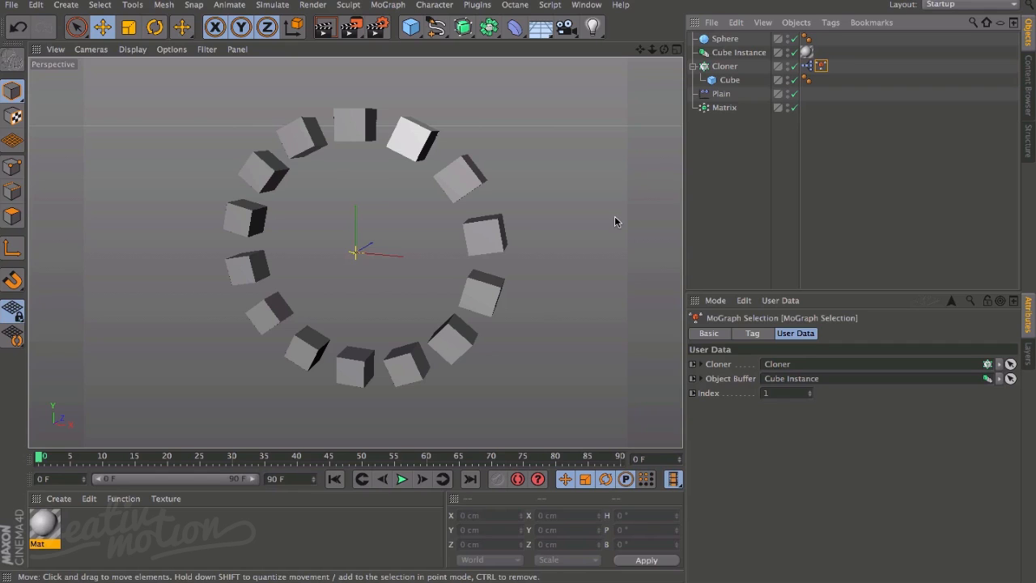
- Open the Cloner's XPresso tag and examine how the Data and Cube Instance nodes are wired
{"action": "double_click", "coordinate": [813, 68]}
{"action": "left_click_drag", "start_coordinate": [604, 146], "coordinate": [591, 115]}
{"action": "mouse_move", "coordinate": [788, 143]}
{"action": "left_mouse_down"}
{"action": "mouse_move", "coordinate": [861, 186]}
{"action": "mouse_move", "coordinate": [802, 147]}
{"action": "left_mouse_up"}
{"action": "left_click_drag", "start_coordinate": [467, 113], "coordinate": [510, 143]}
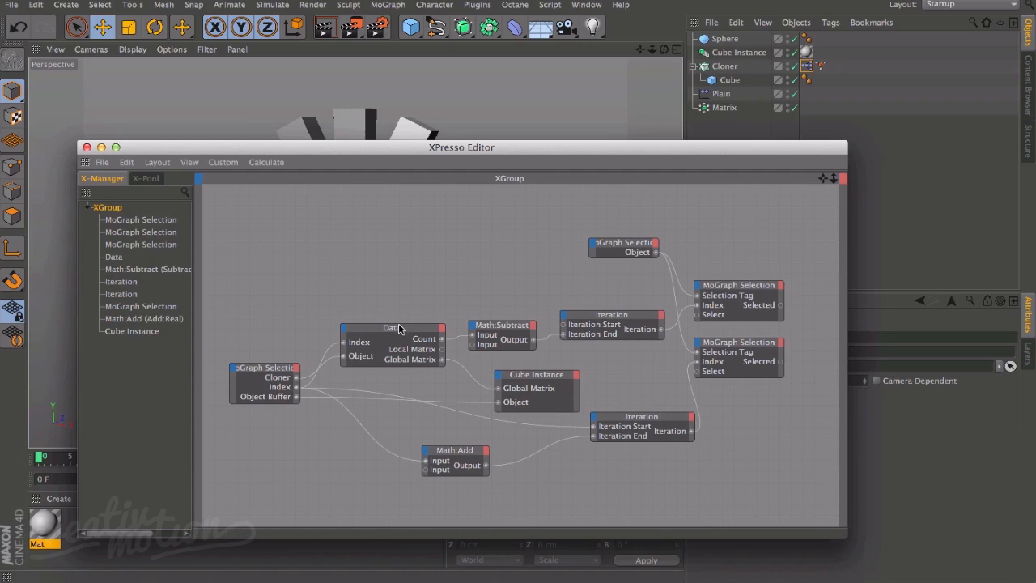
{"action": "left_click_drag", "start_coordinate": [390, 333], "coordinate": [383, 329]}
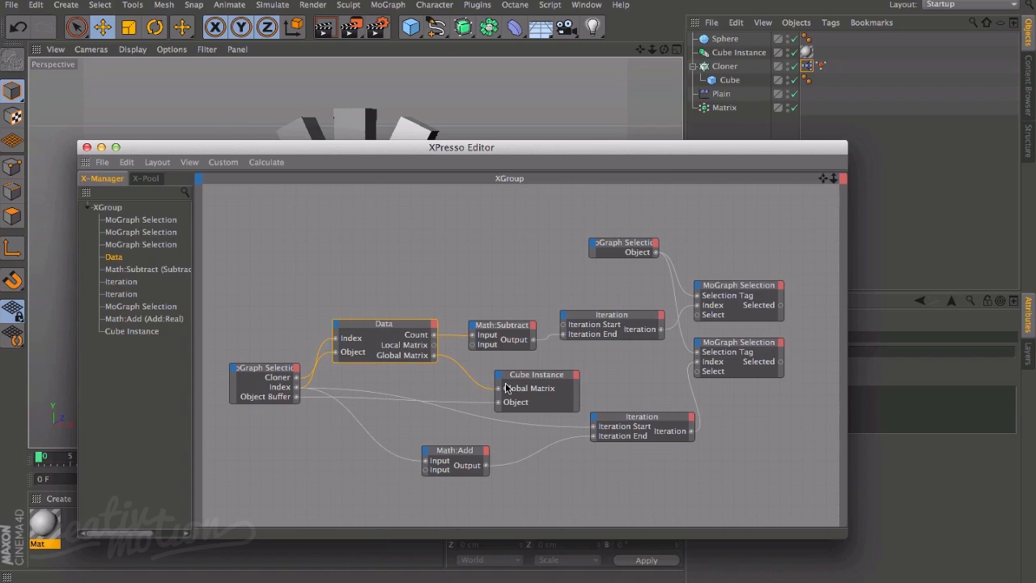
{"action": "left_click_drag", "start_coordinate": [534, 379], "coordinate": [532, 377]}
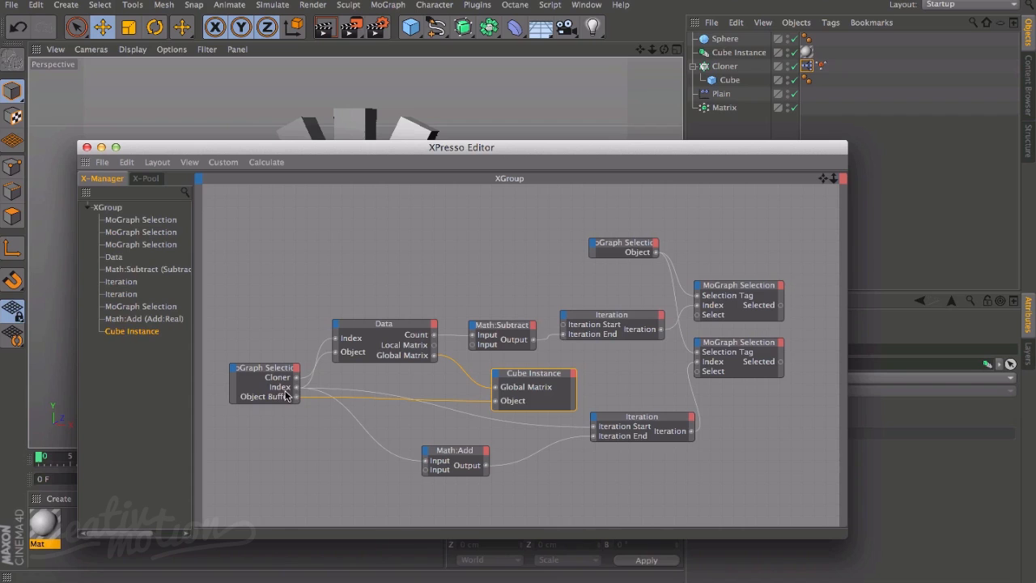
- Inspect the Cloner, Object Buffer and Index user data on the Cloner's MoGraph Selection tag, with the cubes in view
{"action": "left_click_drag", "start_coordinate": [390, 155], "coordinate": [160, 126]}
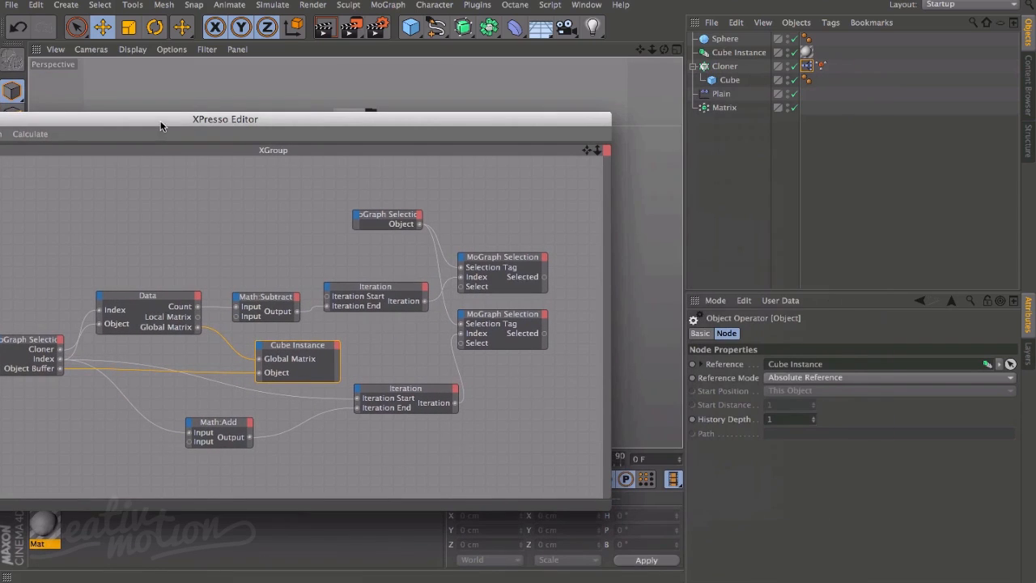
{"action": "left_click", "coordinate": [821, 67]}
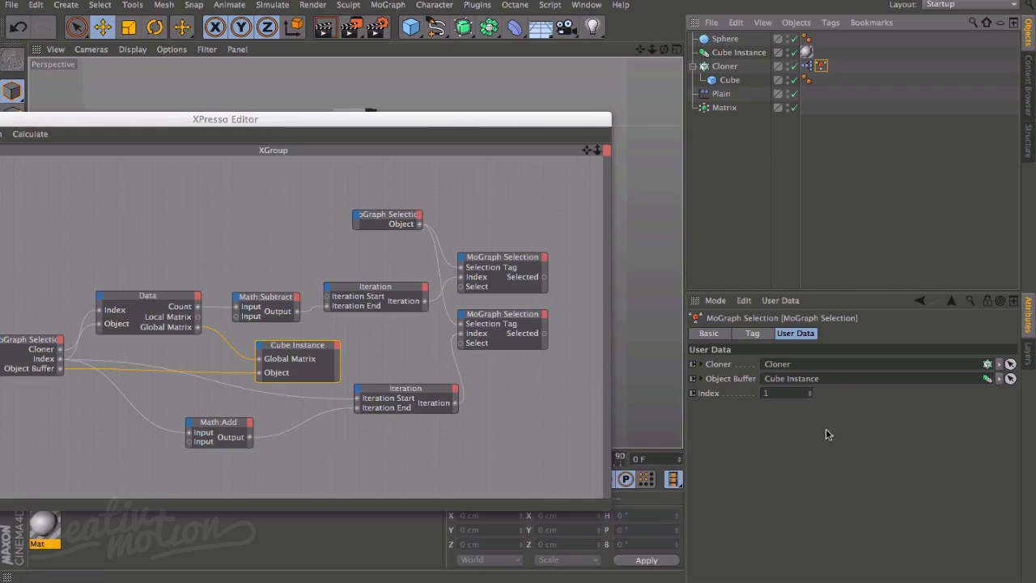
{"action": "mouse_move", "coordinate": [474, 121]}
{"action": "left_mouse_down"}
{"action": "mouse_move", "coordinate": [334, 415]}
{"action": "mouse_move", "coordinate": [438, 423]}
{"action": "left_mouse_up"}
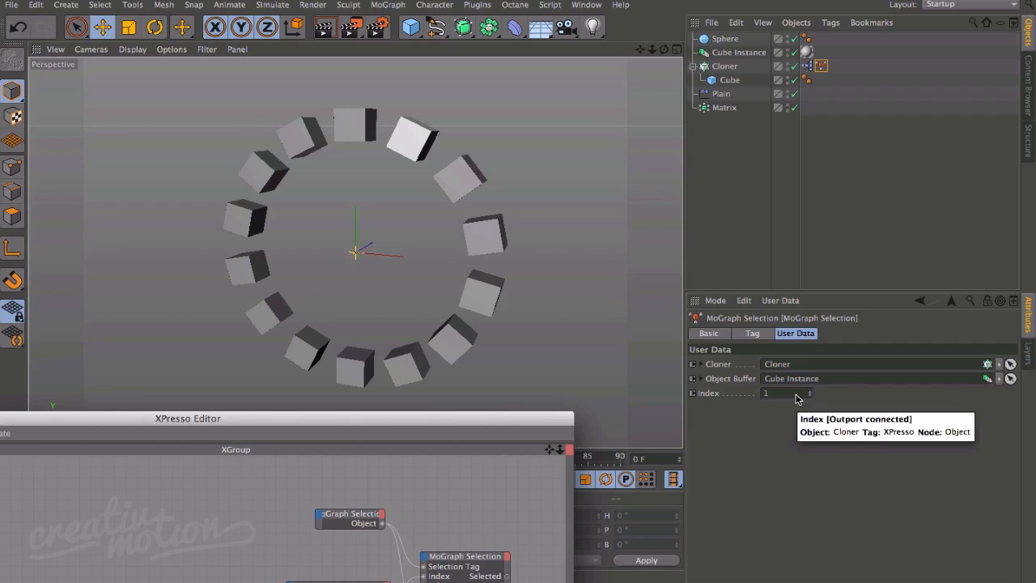
{"action": "left_click", "coordinate": [708, 395]}
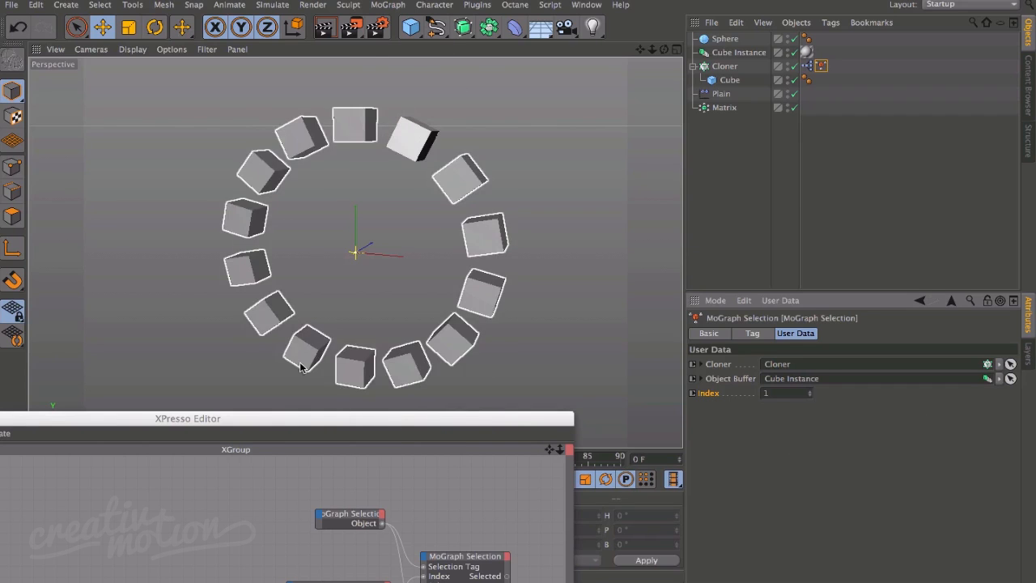
- Bring the full XPresso network into view and study how the user data drives the Iteration and MoGraph Selection nodes
{"action": "left_click", "coordinate": [283, 417]}
{"action": "left_click_drag", "start_coordinate": [283, 418], "coordinate": [520, 81]}
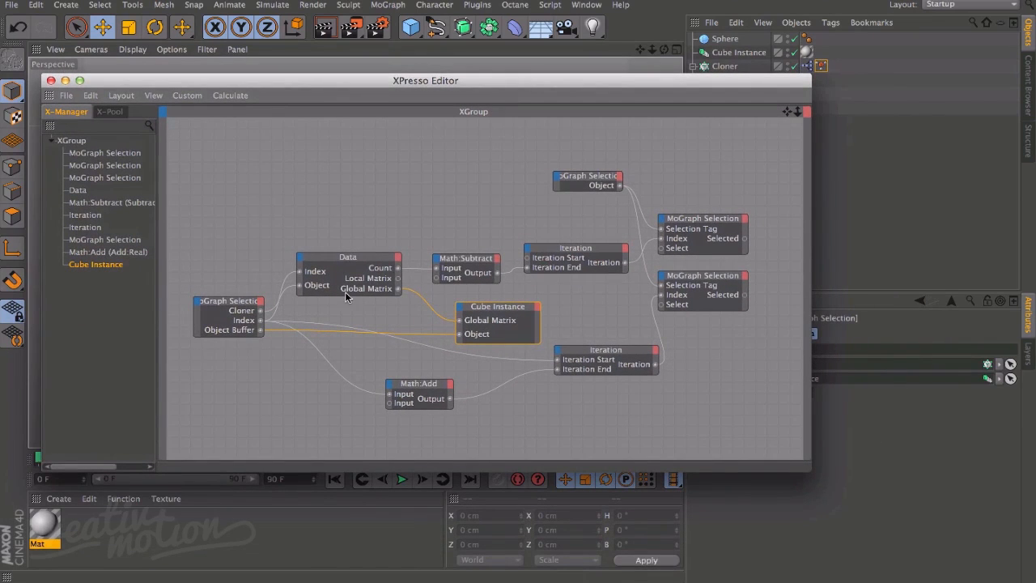
{"action": "left_click_drag", "start_coordinate": [736, 81], "coordinate": [451, 171]}
{"action": "left_click_drag", "start_coordinate": [257, 168], "coordinate": [583, 92]}
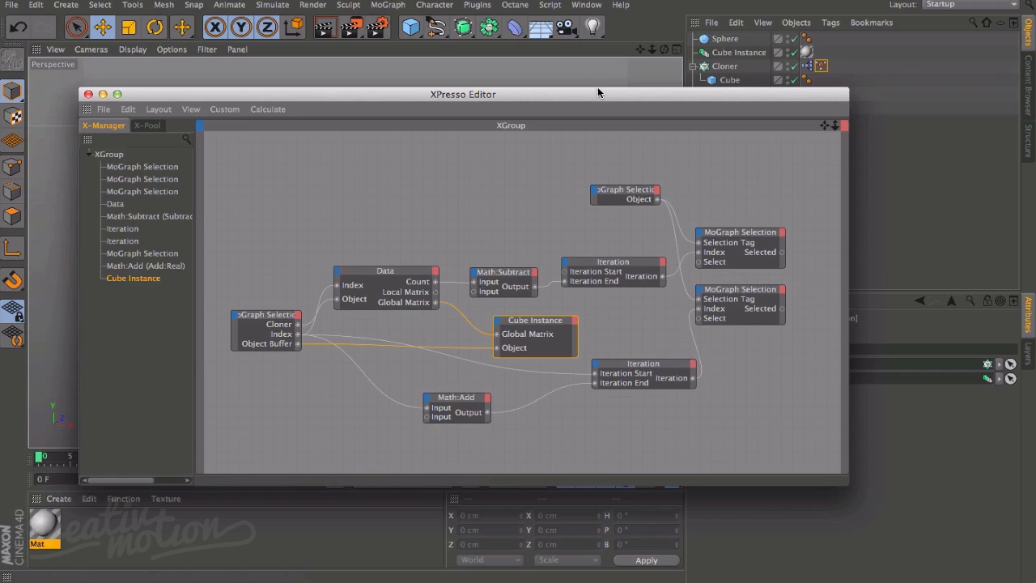
{"action": "left_click_drag", "start_coordinate": [597, 94], "coordinate": [132, 248]}
{"action": "left_click_drag", "start_coordinate": [197, 253], "coordinate": [607, 127]}
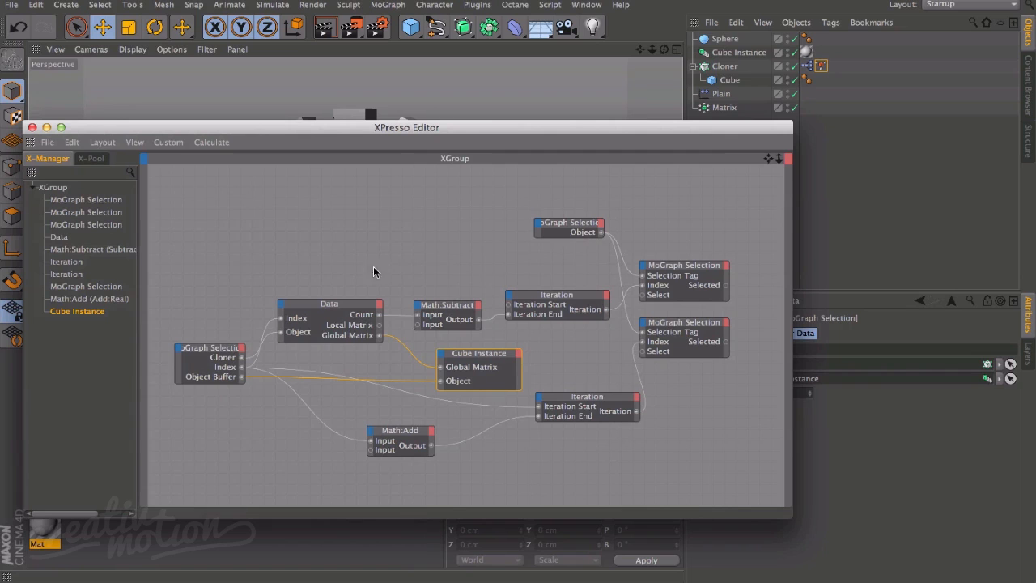
- Move the XPresso Editor aside and recheck the user data on the Cloner's MoGraph Selection tag
{"action": "left_click_drag", "start_coordinate": [561, 127], "coordinate": [371, 143]}
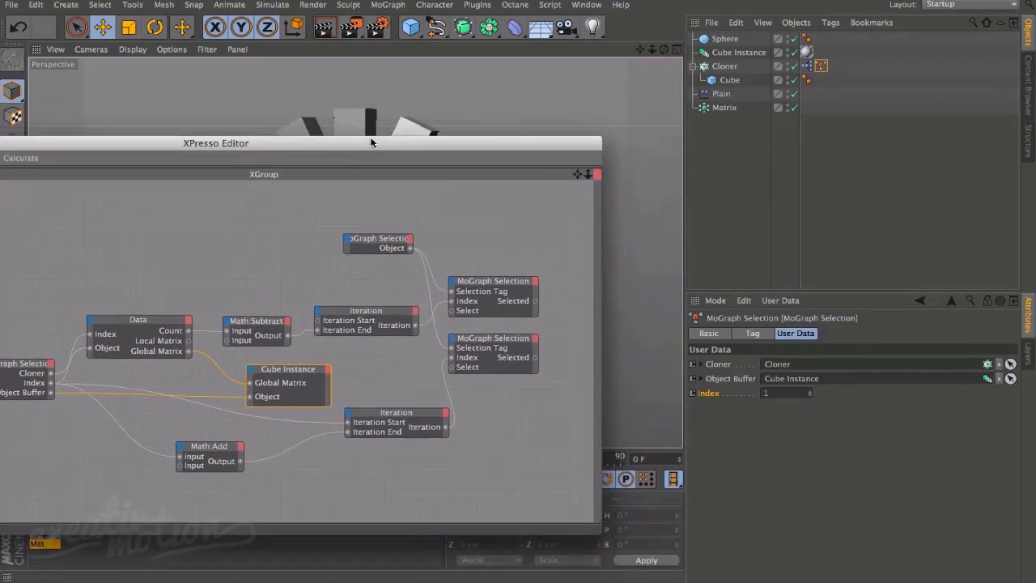
{"action": "left_click", "coordinate": [822, 65]}
{"action": "left_click_drag", "start_coordinate": [486, 145], "coordinate": [444, 193]}
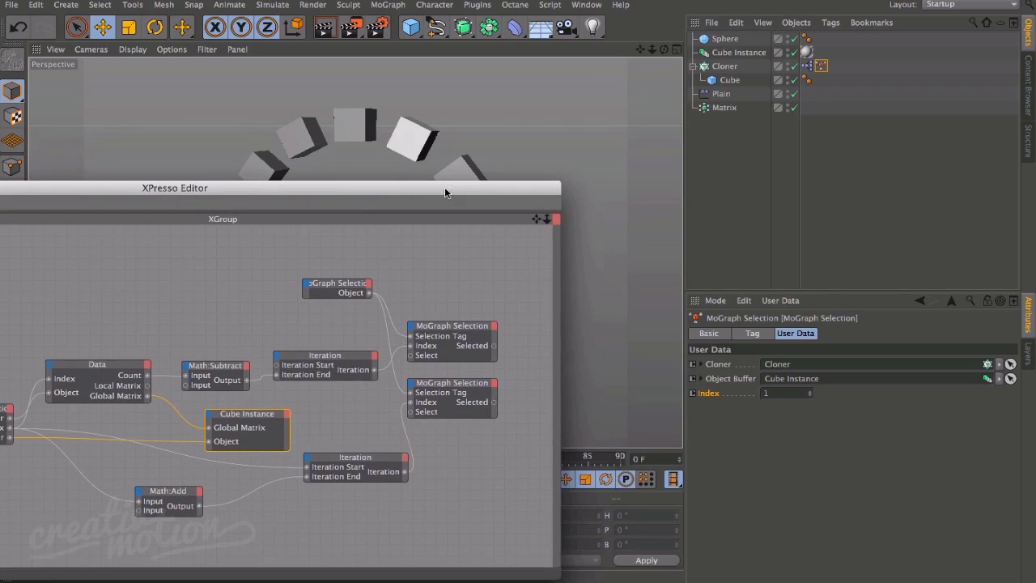
{"action": "double_click", "coordinate": [820, 66]}
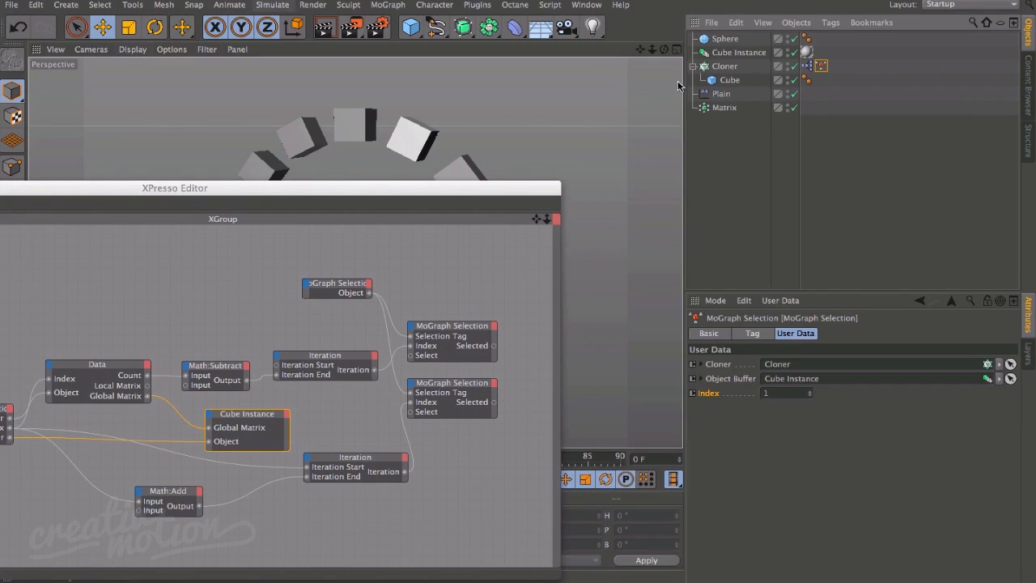
- Review the XPresso network once more, then clear the view of the cube ring and the Index user data
{"action": "left_click_drag", "start_coordinate": [430, 190], "coordinate": [623, 74]}
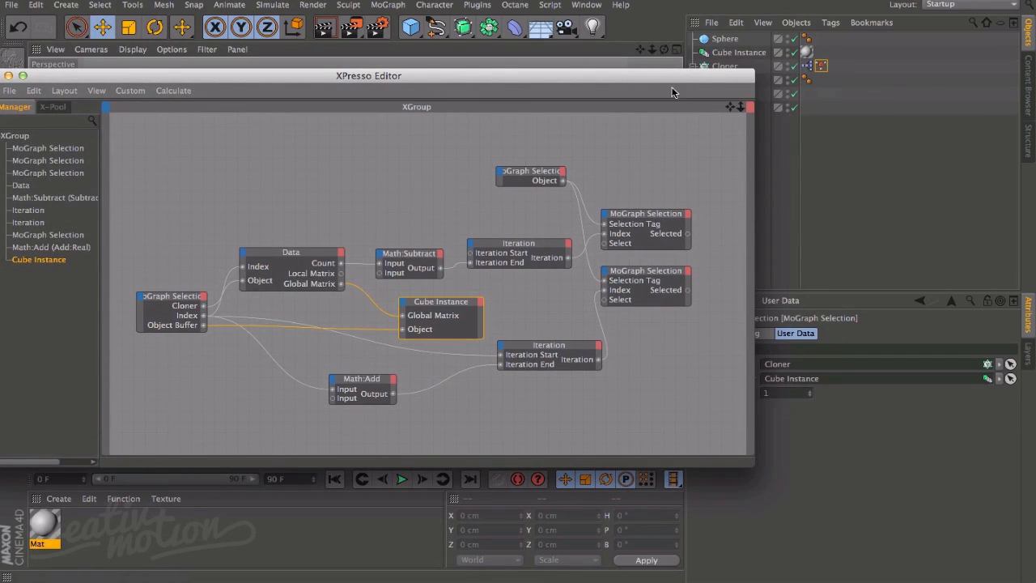
{"action": "left_click_drag", "start_coordinate": [682, 75], "coordinate": [194, 140]}
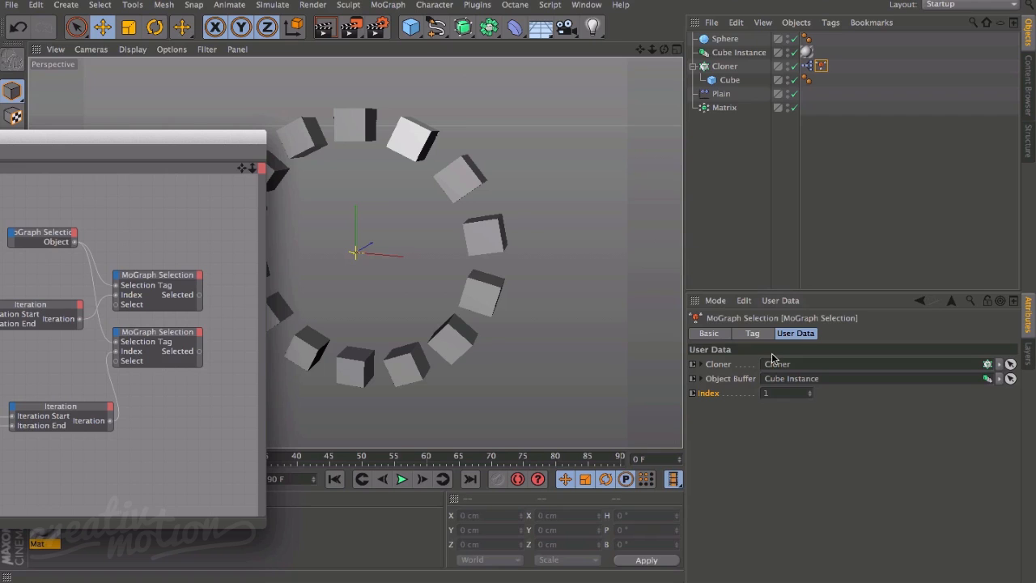
{"action": "left_click_drag", "start_coordinate": [186, 139], "coordinate": [151, 116]}
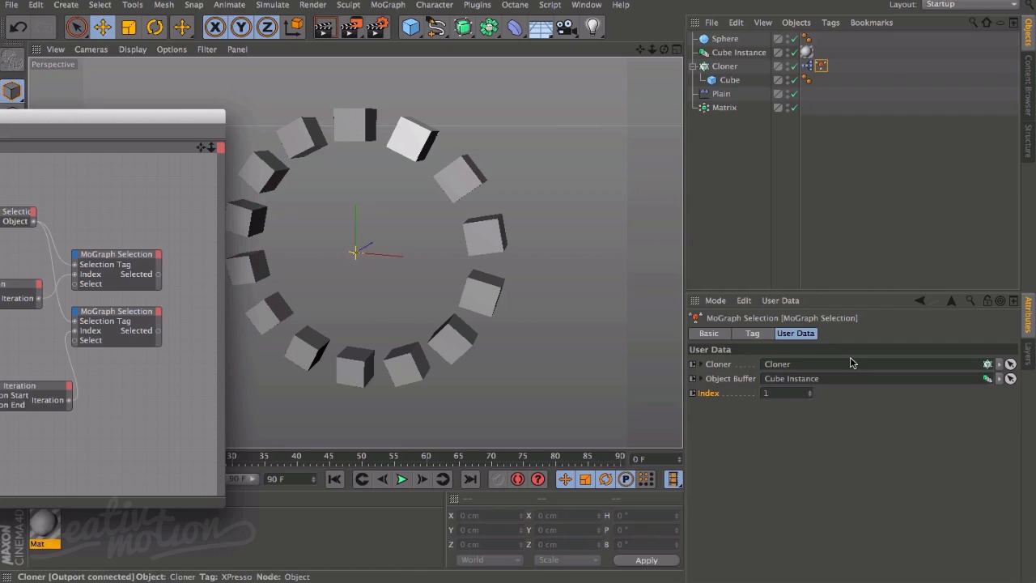
- Test the rig by stepping the Index user data up to 4 and back down to 1
{"action": "left_click", "coordinate": [812, 391]}
{"action": "left_click", "coordinate": [813, 392]}
{"action": "left_click", "coordinate": [812, 392]}
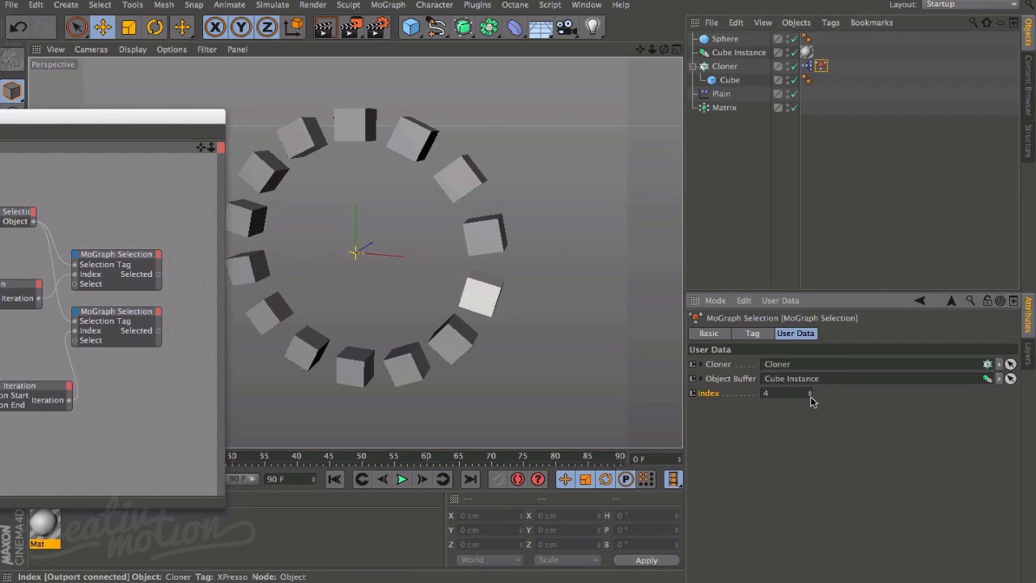
{"action": "left_click", "coordinate": [811, 396]}
{"action": "left_click", "coordinate": [812, 396]}
{"action": "left_click", "coordinate": [811, 397]}
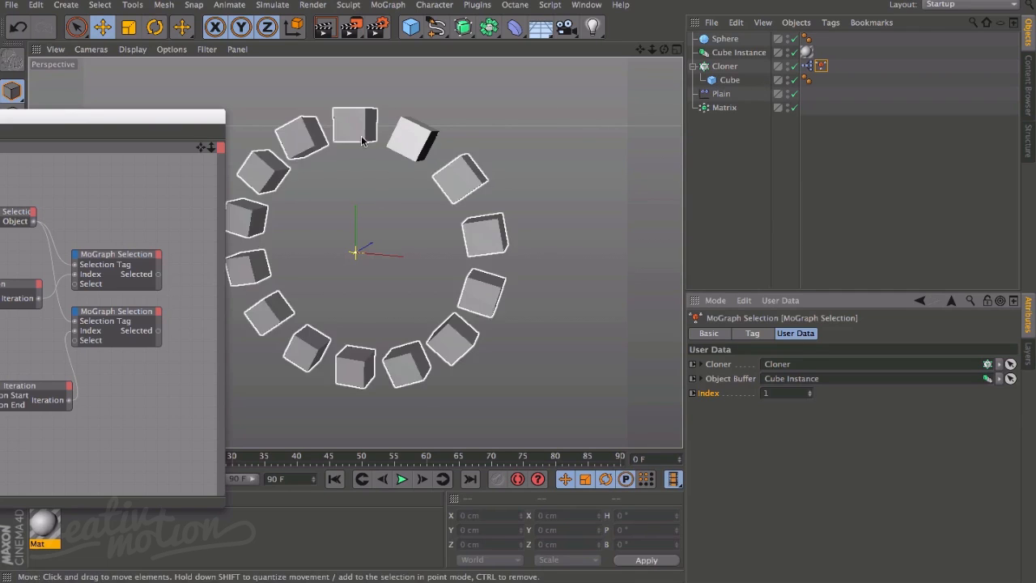
- Raise the Index user data on the MoGraph Selection tag to 8
{"action": "left_click", "coordinate": [810, 390]}
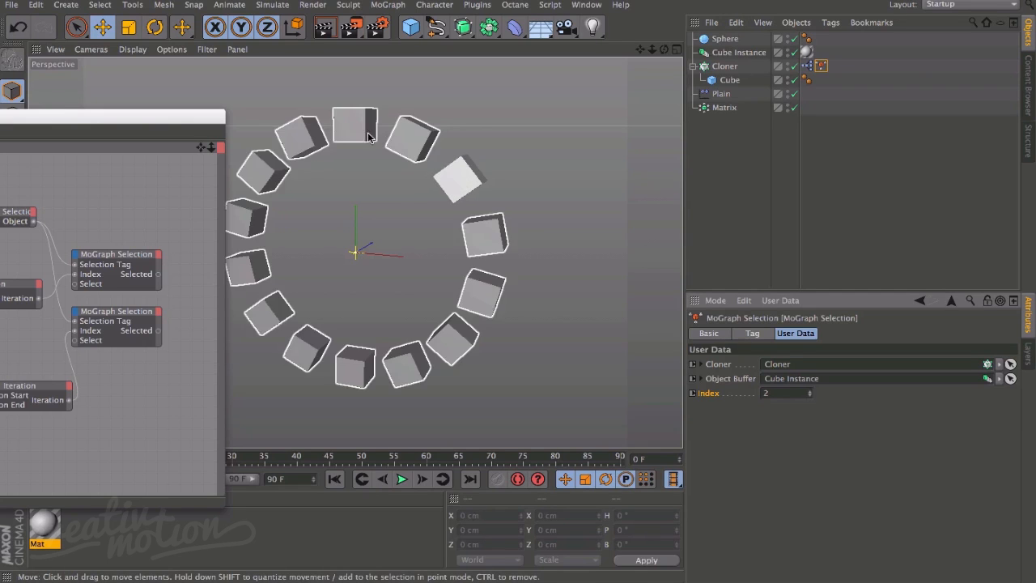
{"action": "left_click_drag", "start_coordinate": [813, 394], "coordinate": [805, 394]}
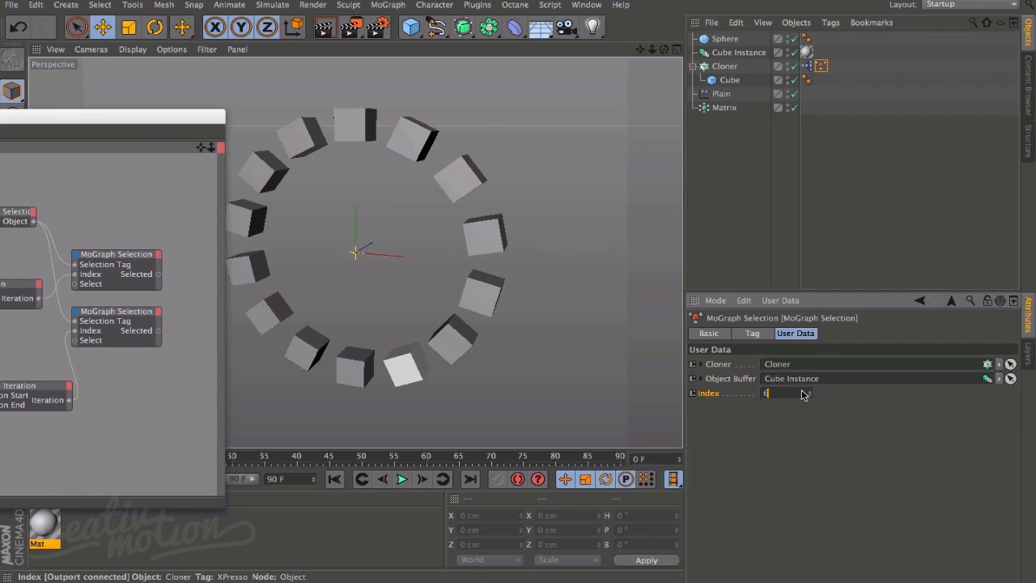
{"action": "left_click_drag", "start_coordinate": [807, 394], "coordinate": [808, 398]}
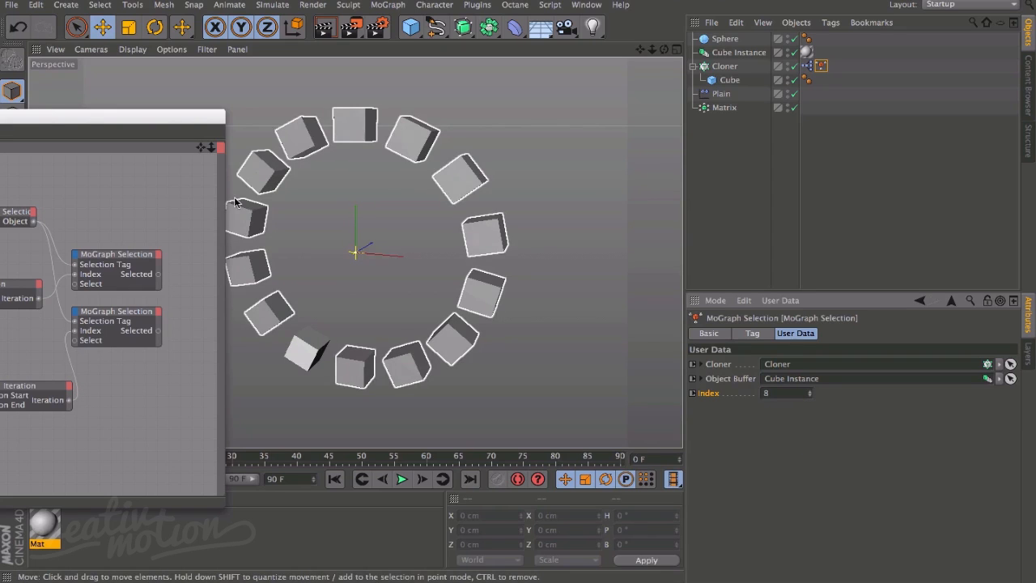
- Bring the XPresso network back into view, enlarge it and examine the MoGraph Selection branches with nothing selected
{"action": "left_click_drag", "start_coordinate": [47, 120], "coordinate": [613, 60]}
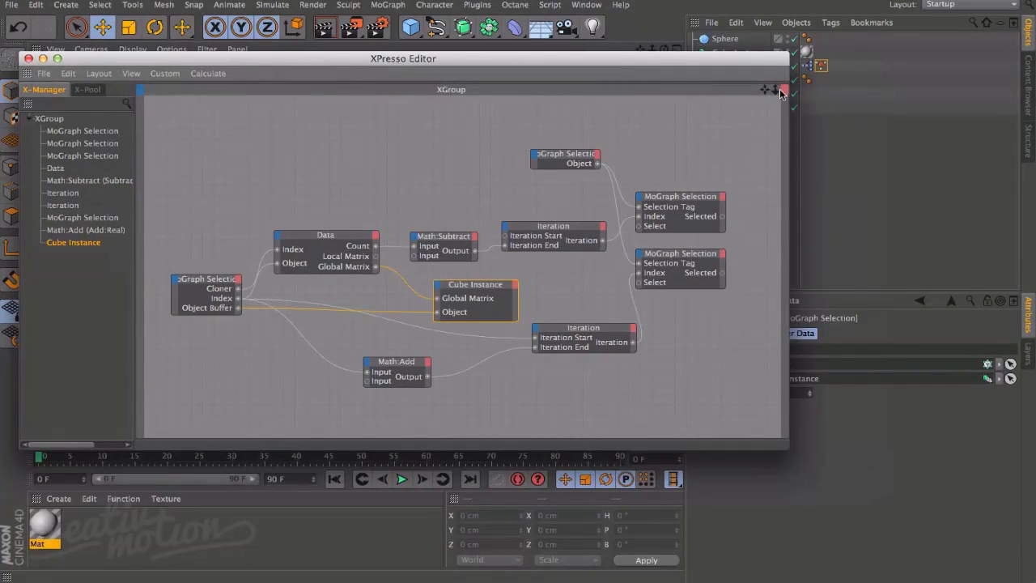
{"action": "left_click_drag", "start_coordinate": [775, 89], "coordinate": [828, 102]}
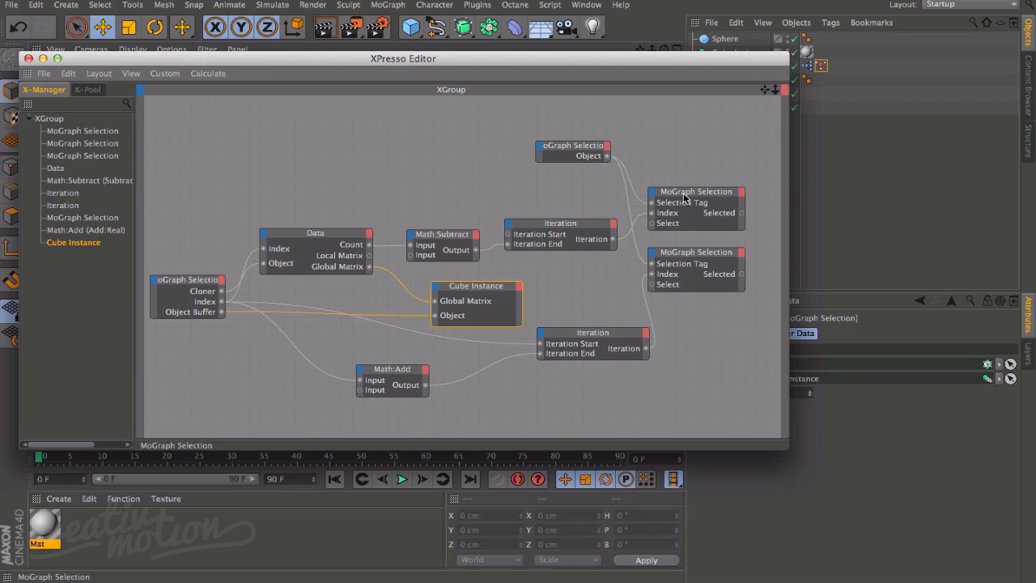
{"action": "left_click_drag", "start_coordinate": [765, 90], "coordinate": [741, 89]}
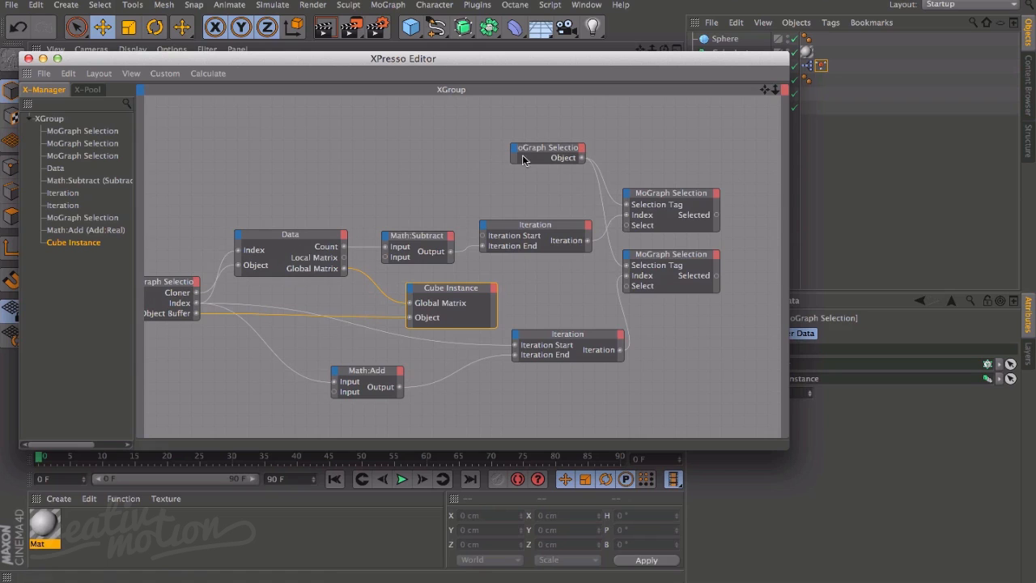
{"action": "left_click", "coordinate": [696, 148]}
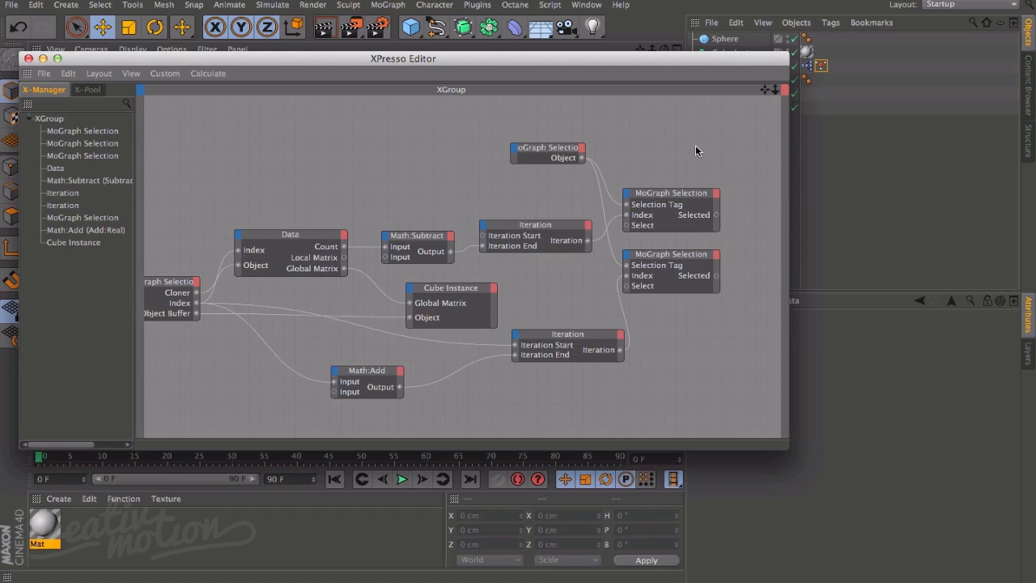
{"action": "left_click_drag", "start_coordinate": [636, 59], "coordinate": [652, 209]}
{"action": "left_click_drag", "start_coordinate": [531, 209], "coordinate": [549, 70]}
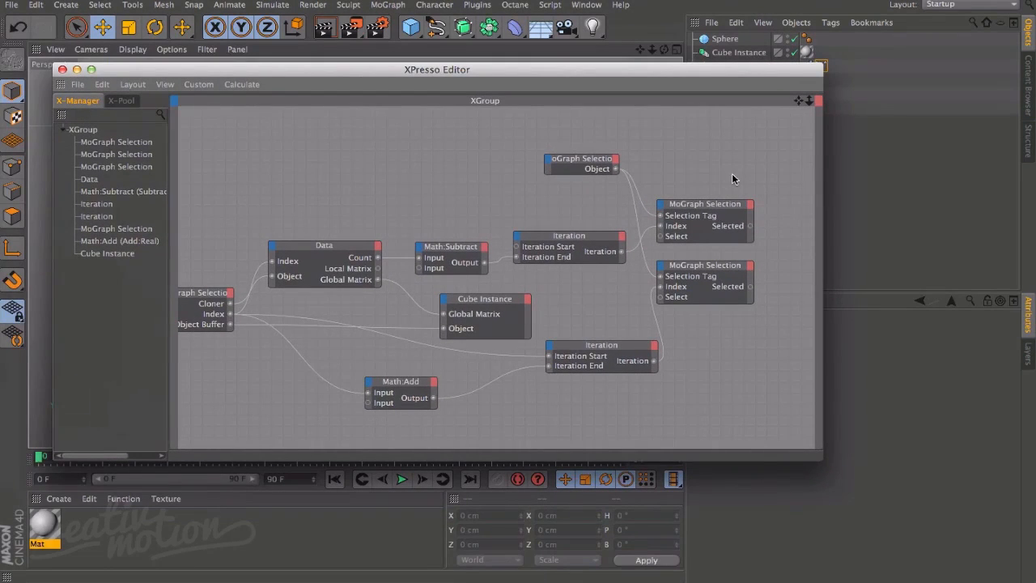
- Inspect the parameters of both Iteration nodes, with the XPresso Editor clear of the attributes
{"action": "left_click", "coordinate": [596, 239]}
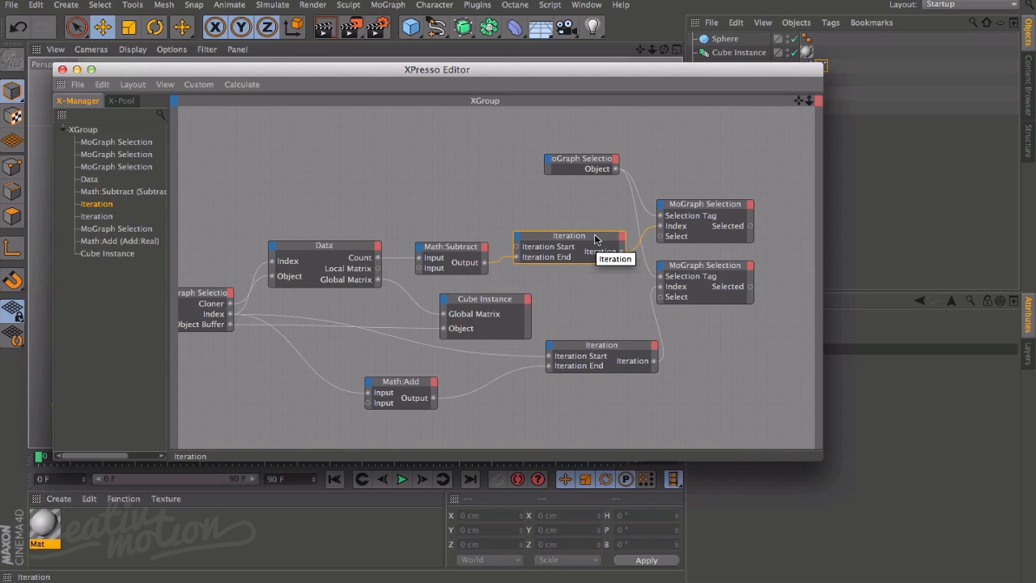
{"action": "left_click_drag", "start_coordinate": [680, 75], "coordinate": [464, 69]}
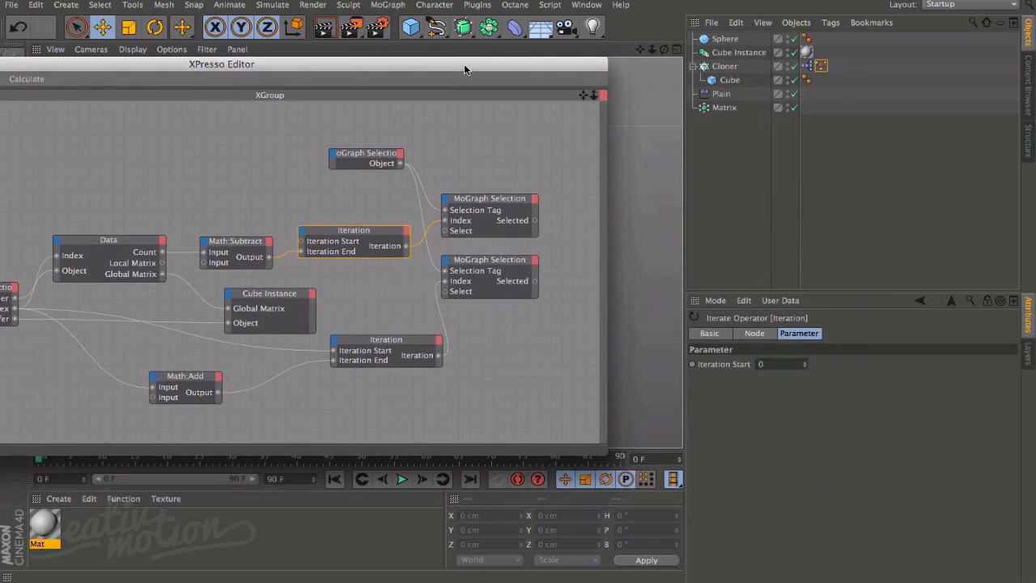
{"action": "left_click", "coordinate": [385, 344]}
{"action": "left_click", "coordinate": [353, 236]}
{"action": "left_click_drag", "start_coordinate": [358, 65], "coordinate": [424, 66]}
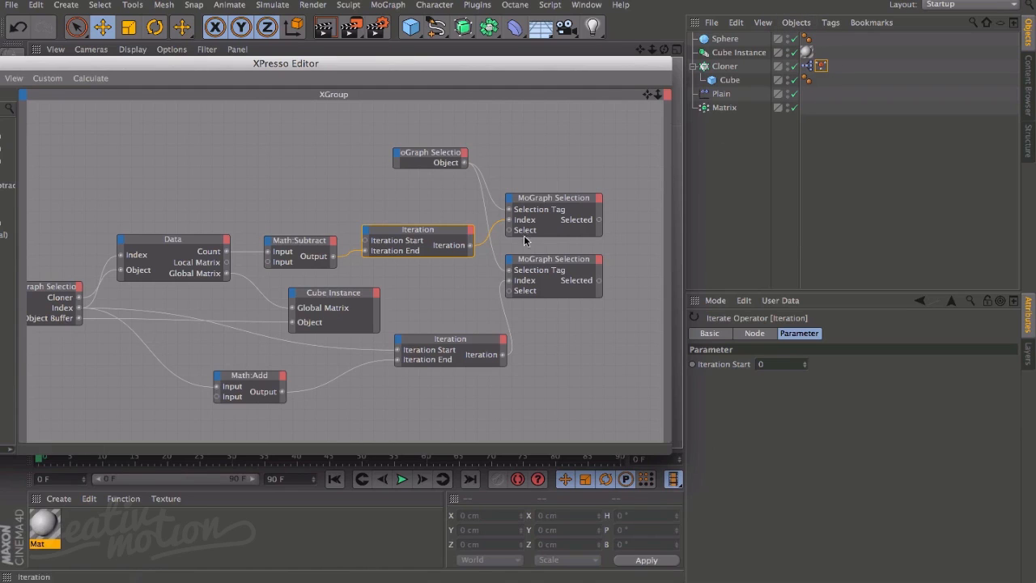
- Inspect the Select parameter of the MoGraph Selection node fed by Math:Subtract's Iteration and read its help page
{"action": "left_click", "coordinate": [569, 204]}
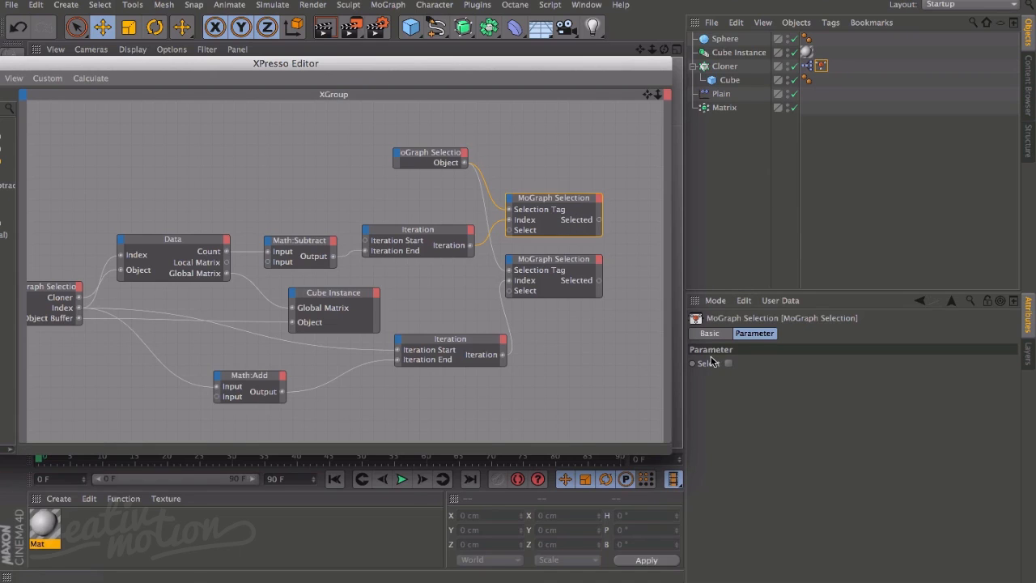
{"action": "left_click", "coordinate": [508, 199]}
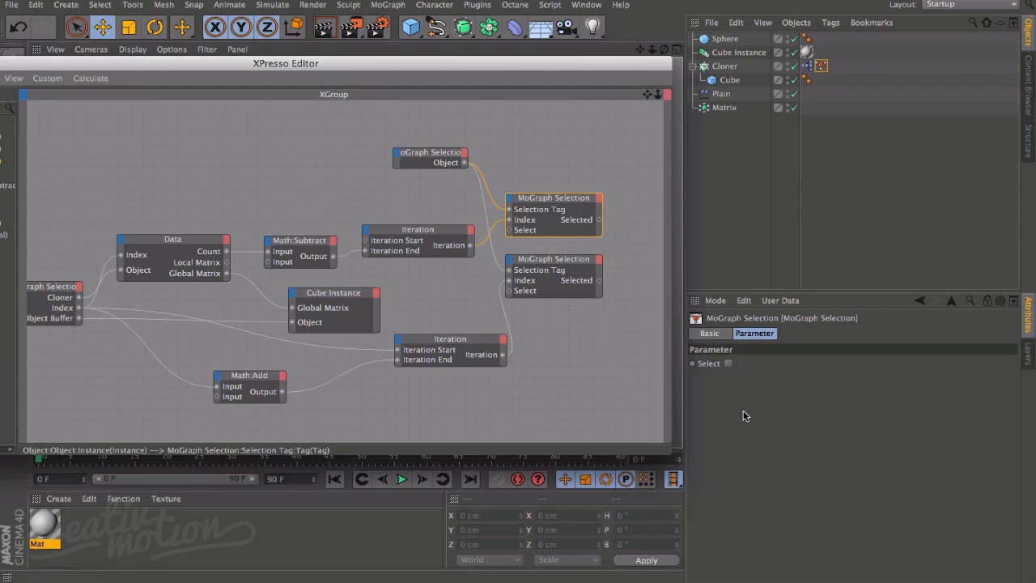
{"action": "right_click", "coordinate": [705, 364]}
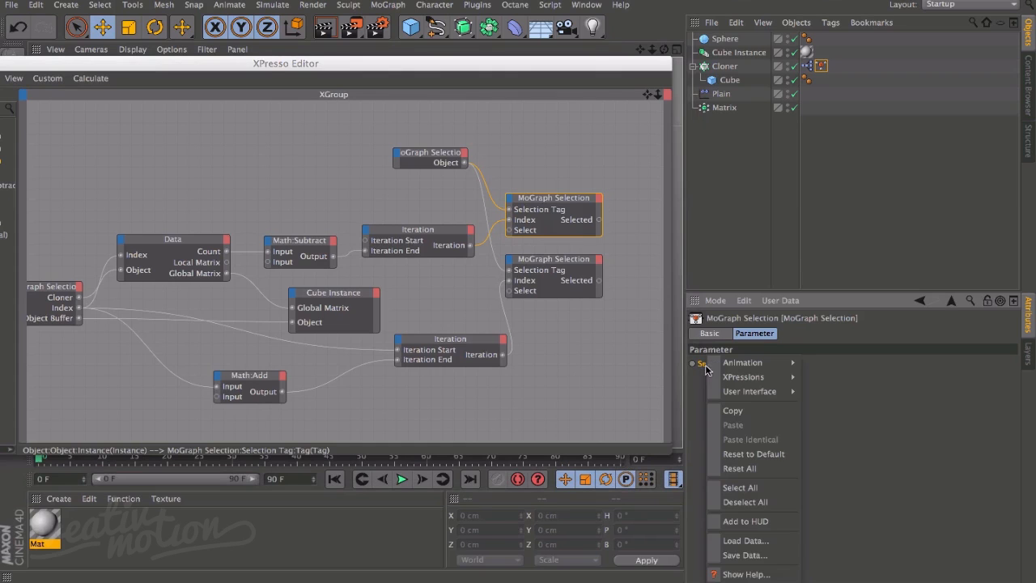
{"action": "left_click", "coordinate": [746, 574]}
{"action": "left_click_drag", "start_coordinate": [427, 213], "coordinate": [493, 10]}
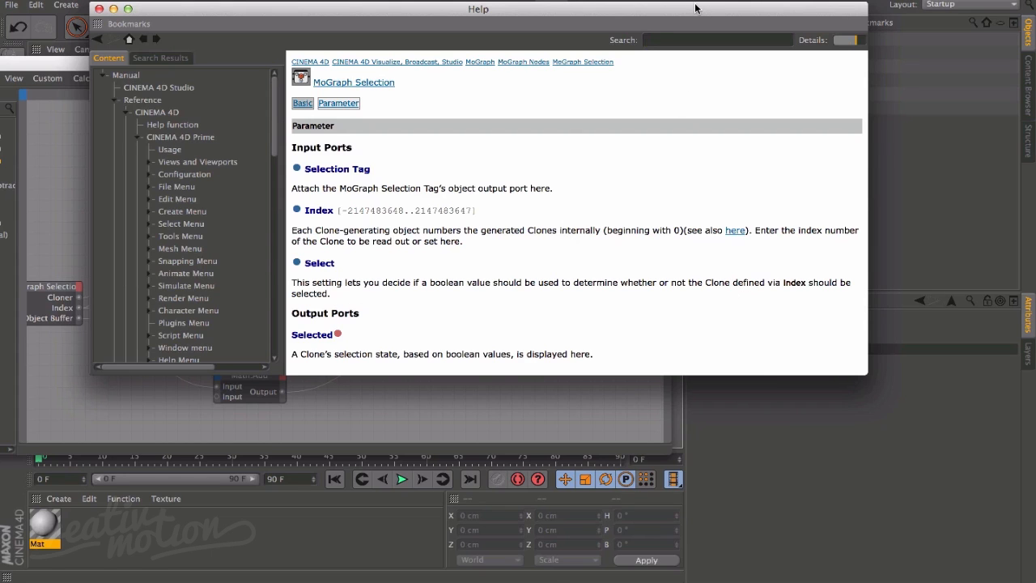
{"action": "left_click_drag", "start_coordinate": [695, 8], "coordinate": [670, 524]}
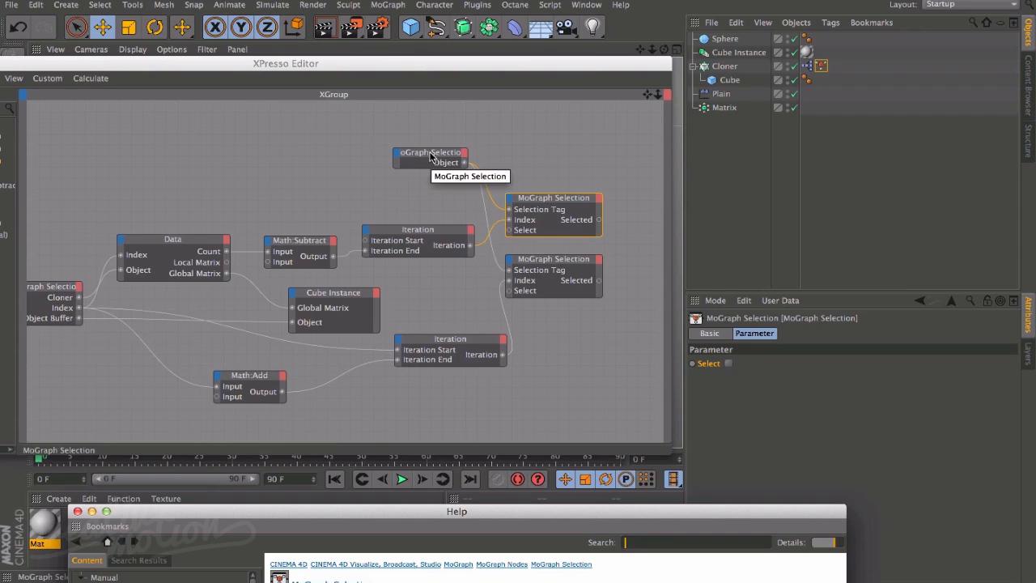
- Inspect the MoGraph Selection tag's object node, the Iteration node fed by Math:Add and the MoGraph Selection node it drives
{"action": "mouse_move", "coordinate": [431, 156]}
{"action": "left_mouse_down"}
{"action": "mouse_move", "coordinate": [409, 150]}
{"action": "mouse_move", "coordinate": [420, 144]}
{"action": "left_mouse_up"}
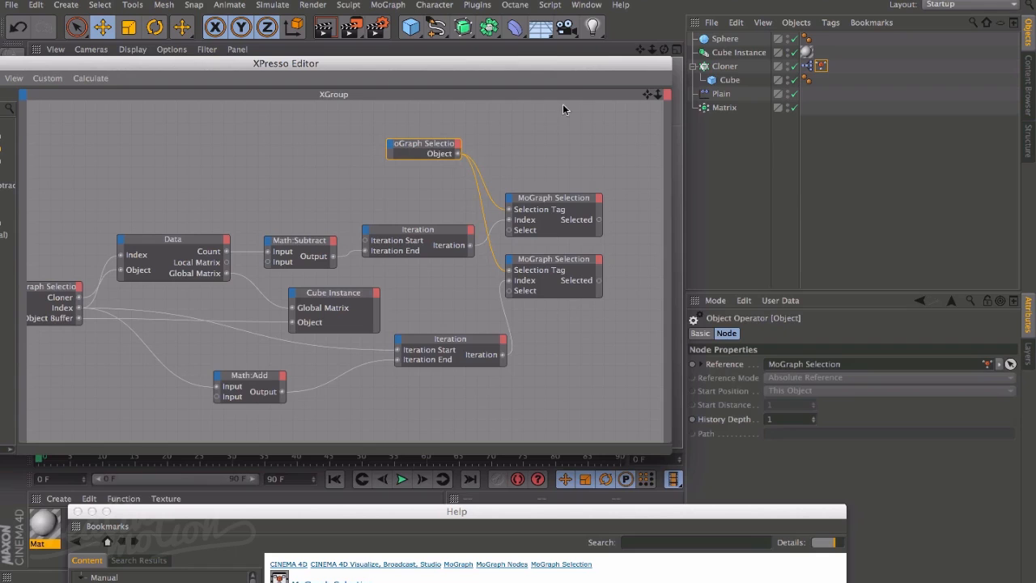
{"action": "left_click_drag", "start_coordinate": [583, 67], "coordinate": [624, 108]}
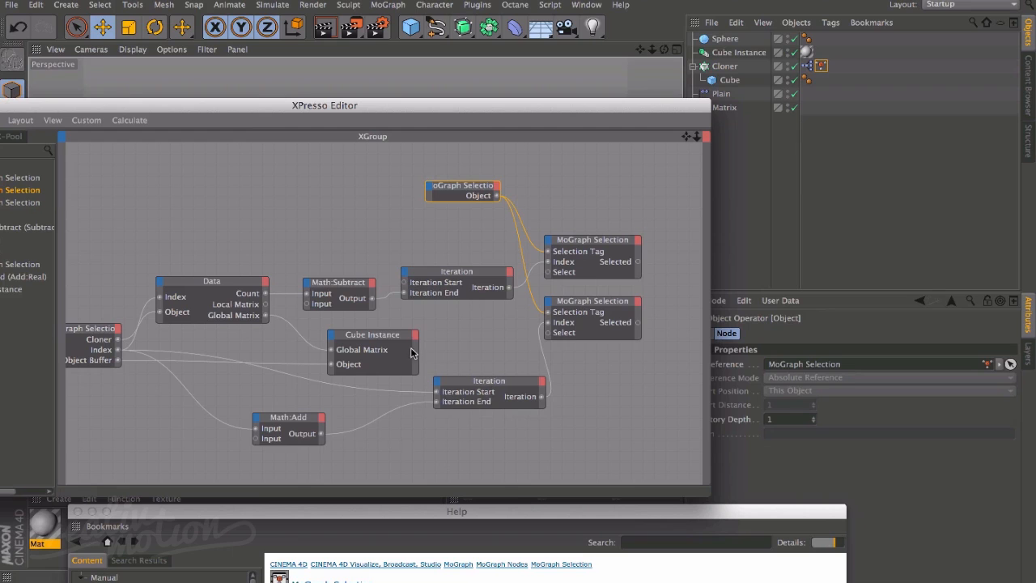
{"action": "left_click_drag", "start_coordinate": [491, 384], "coordinate": [492, 390]}
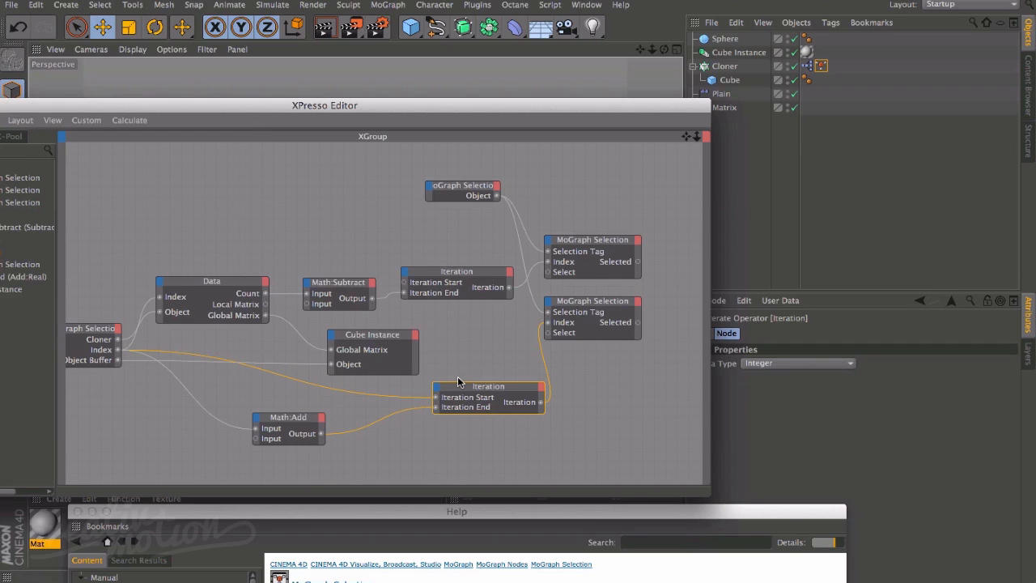
{"action": "left_click", "coordinate": [598, 242]}
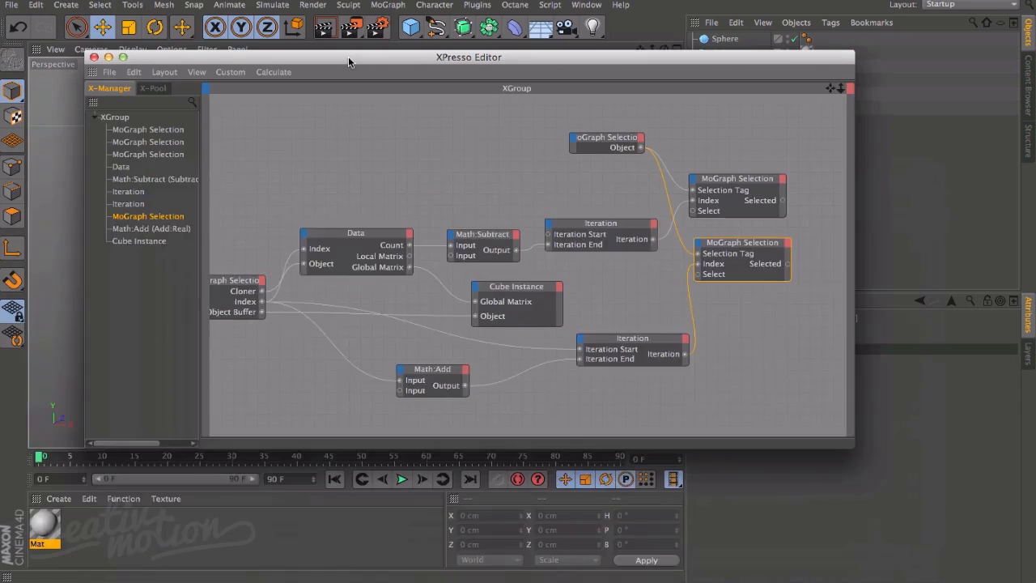
- Frame the complete XPresso network and compare it with the scene's object list
{"action": "left_click_drag", "start_coordinate": [348, 56], "coordinate": [326, 58]}
{"action": "mouse_move", "coordinate": [806, 90]}
{"action": "left_mouse_down"}
{"action": "mouse_move", "coordinate": [974, 62]}
{"action": "mouse_move", "coordinate": [807, 90]}
{"action": "mouse_move", "coordinate": [851, 89]}
{"action": "mouse_move", "coordinate": [758, 89]}
{"action": "mouse_move", "coordinate": [818, 91]}
{"action": "mouse_move", "coordinate": [783, 81]}
{"action": "mouse_move", "coordinate": [796, 89]}
{"action": "left_mouse_up"}
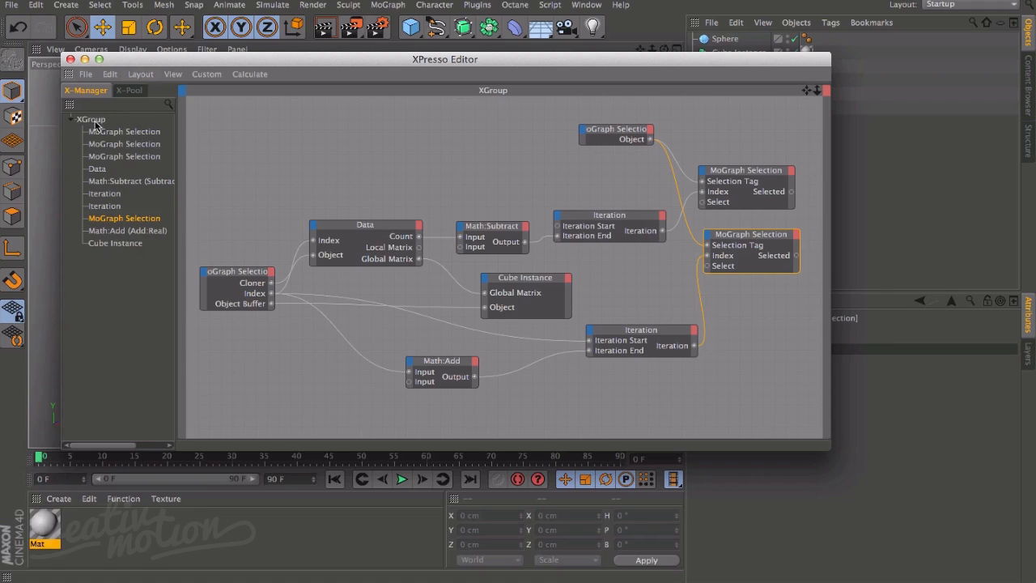
{"action": "left_click_drag", "start_coordinate": [294, 59], "coordinate": [323, 154]}
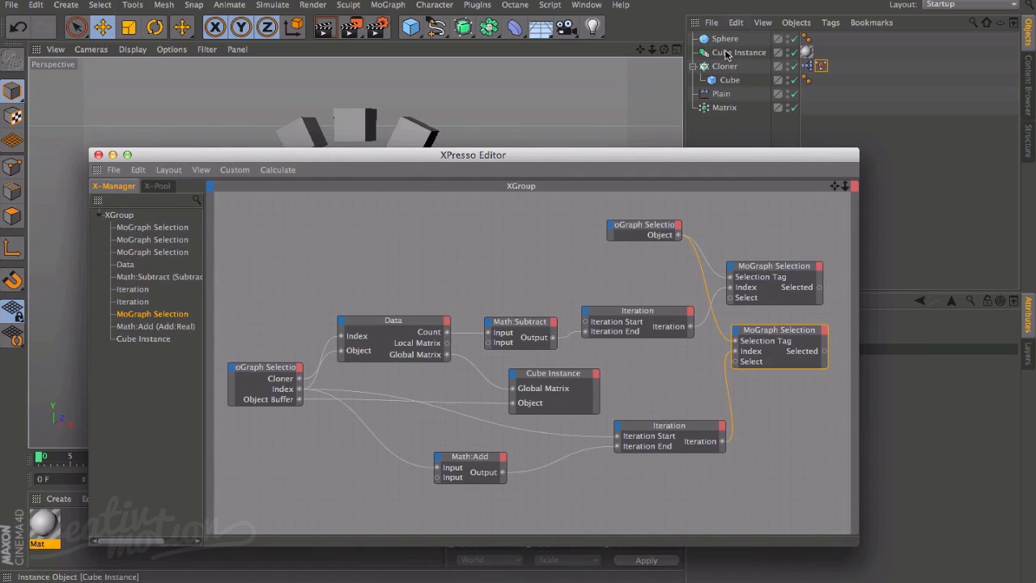
{"action": "left_click_drag", "start_coordinate": [743, 154], "coordinate": [747, 102]}
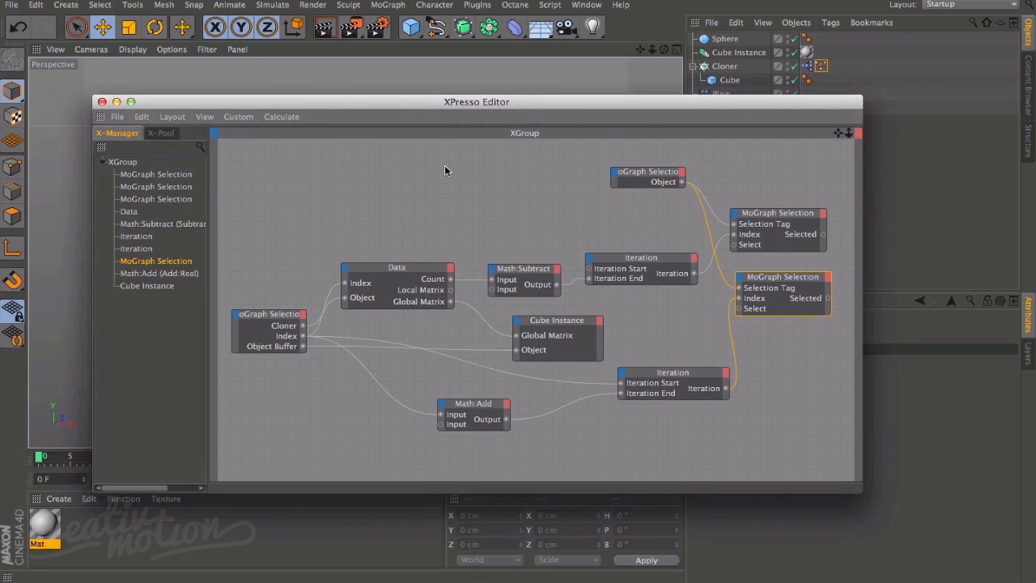
- Review the network's wiring by highlighting node groups, the user-data MoGraph Selection node and the one driven by Math:Add's Iteration, then clear the selection
{"action": "left_click_drag", "start_coordinate": [384, 211], "coordinate": [767, 387]}
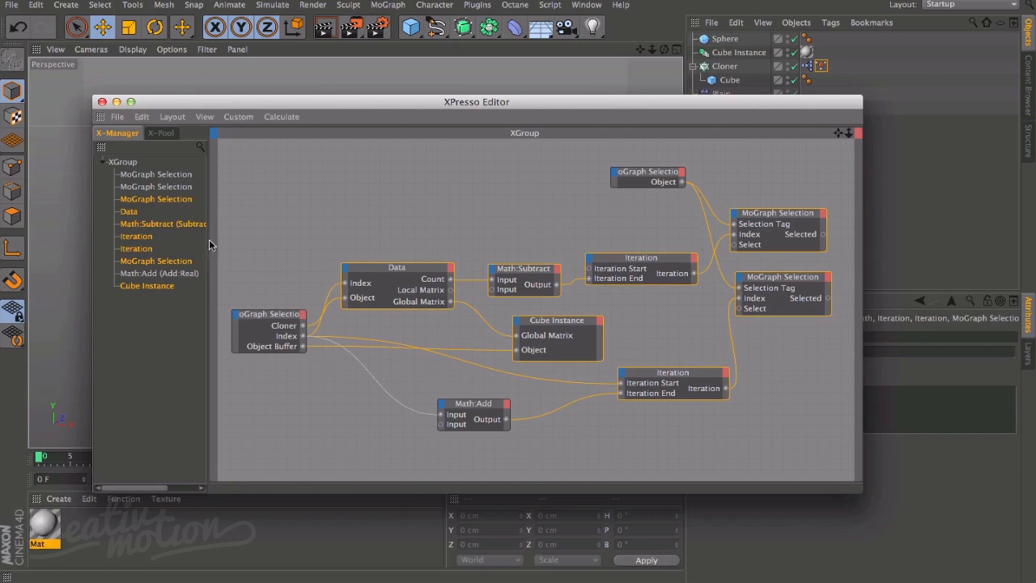
{"action": "left_click", "coordinate": [443, 223]}
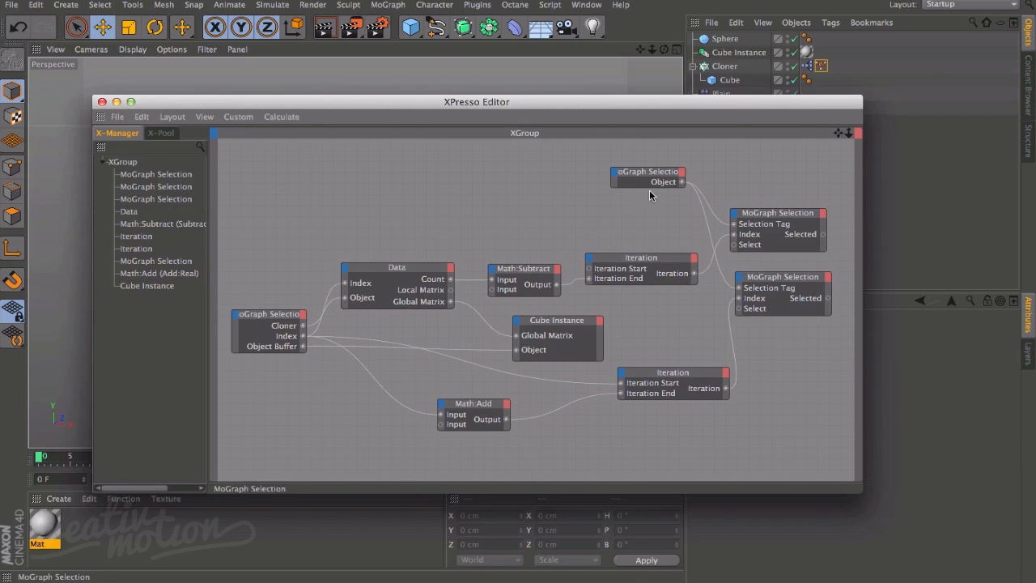
{"action": "left_click_drag", "start_coordinate": [486, 162], "coordinate": [838, 319]}
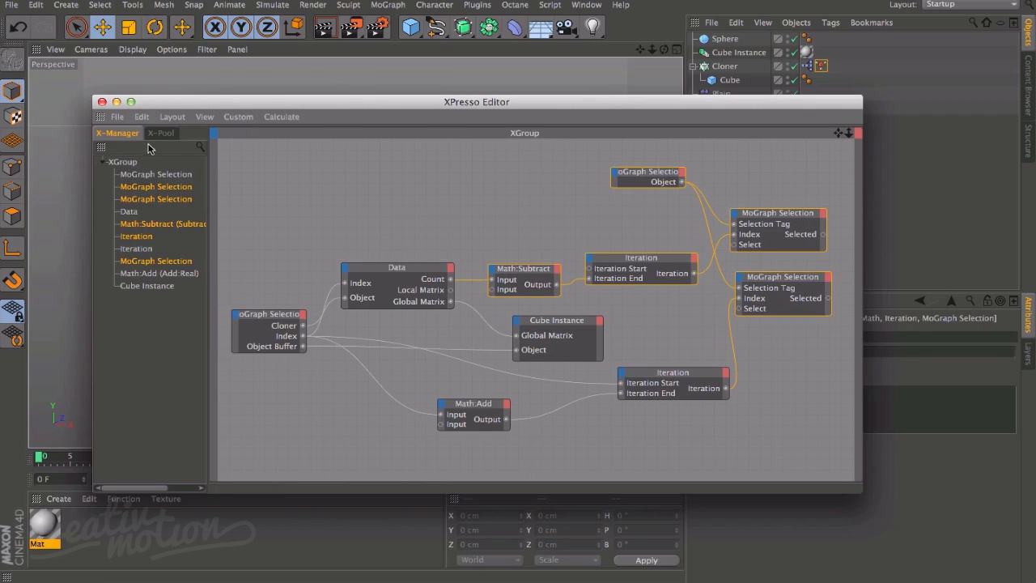
{"action": "left_click", "coordinate": [309, 197]}
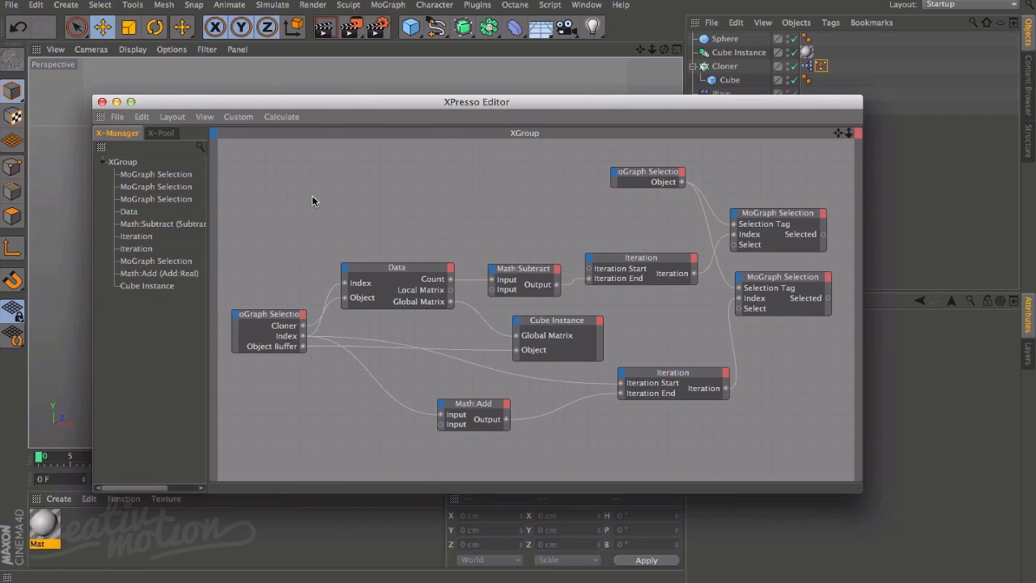
{"action": "left_click", "coordinate": [271, 315]}
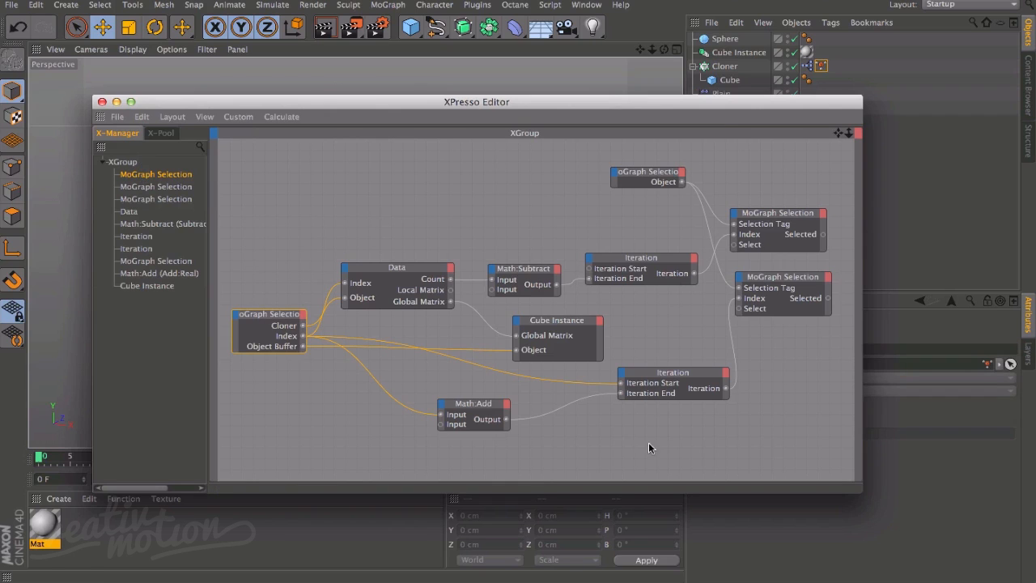
{"action": "left_click", "coordinate": [782, 278]}
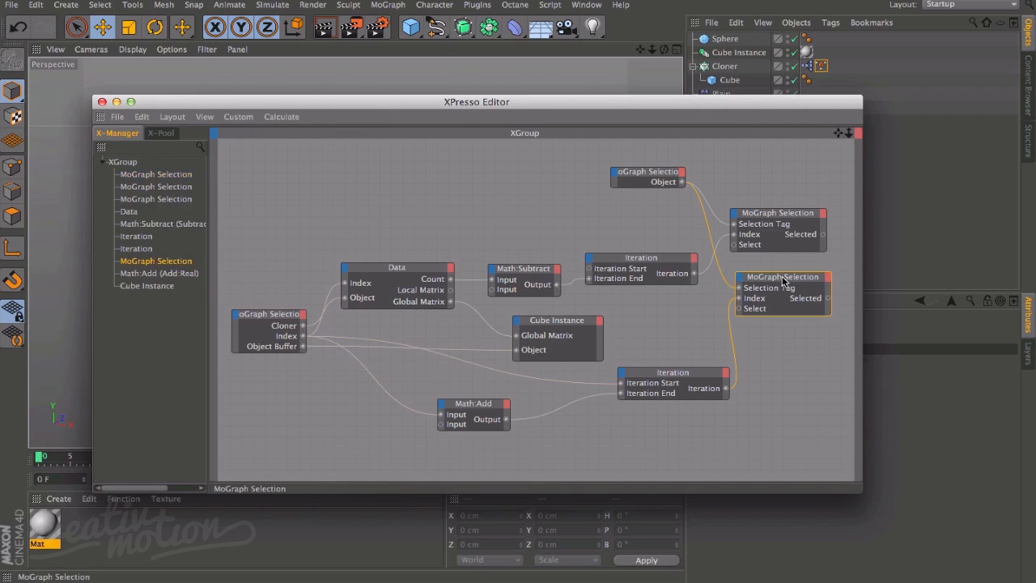
{"action": "left_click", "coordinate": [386, 213]}
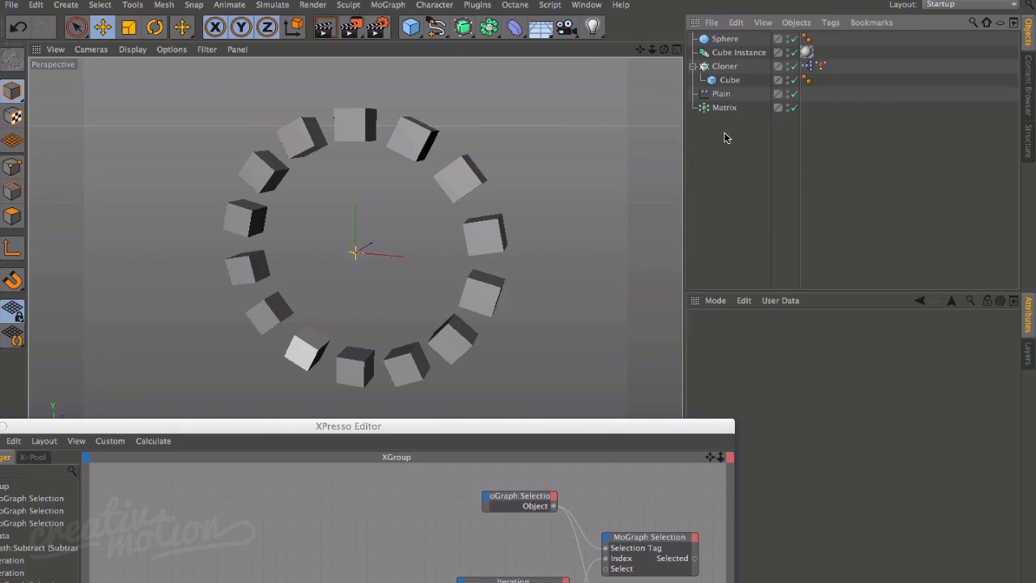
- Add a Compositing tag to the Cube Instance and enable object buffer 1 on it
{"action": "left_click", "coordinate": [741, 54]}
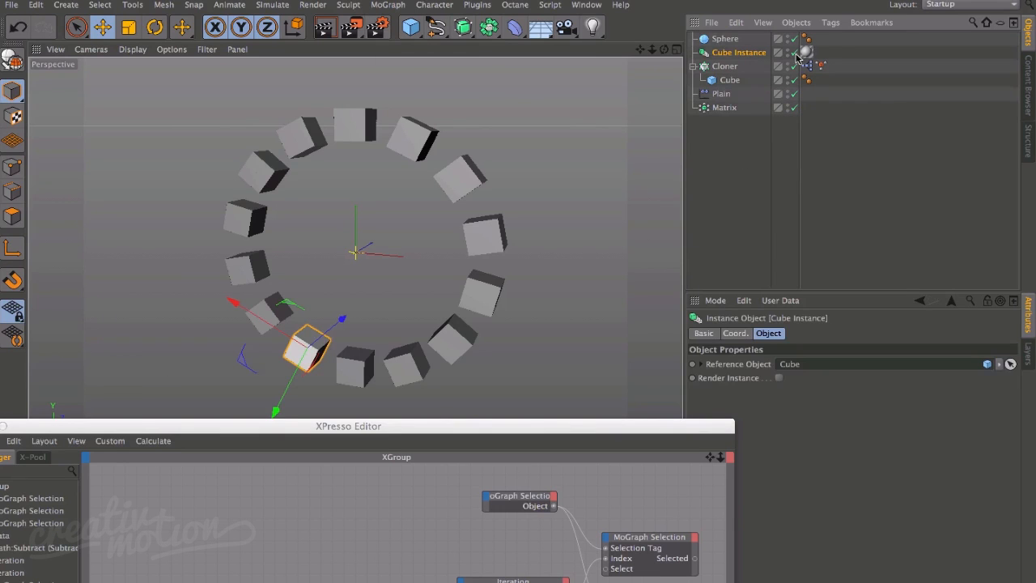
{"action": "left_click", "coordinate": [831, 22]}
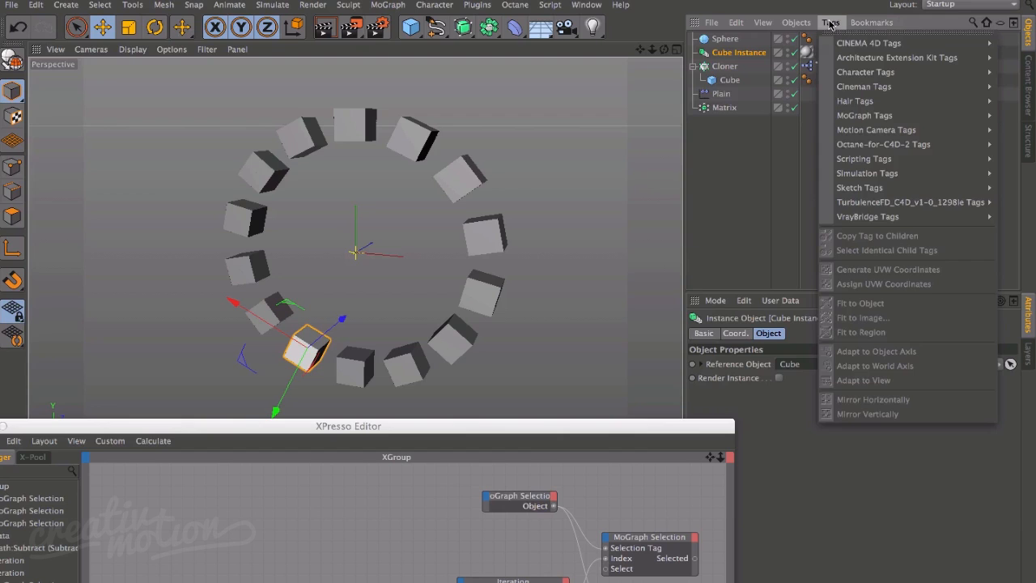
{"action": "mouse_move", "coordinate": [851, 42]}
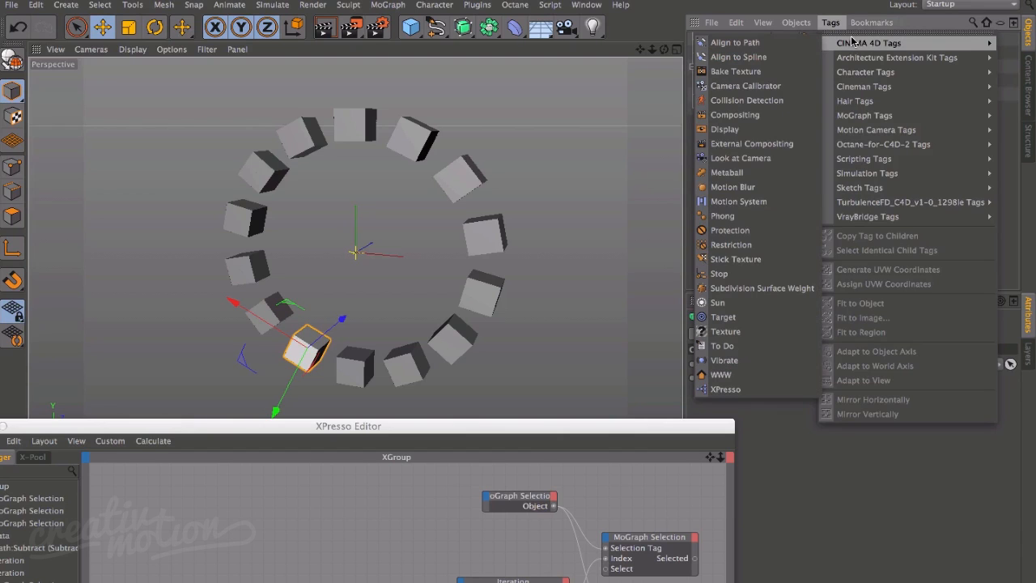
{"action": "left_click", "coordinate": [762, 117]}
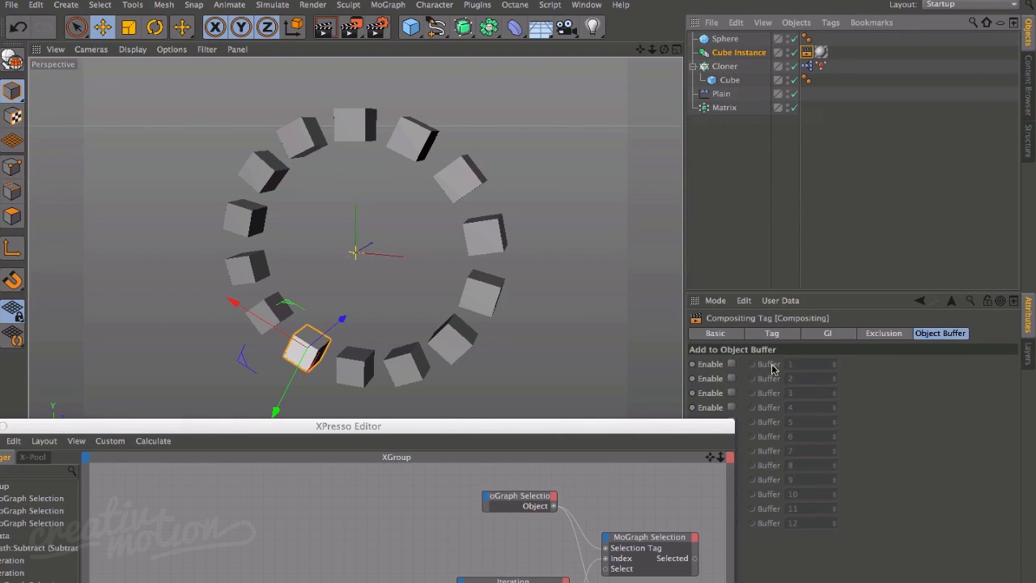
{"action": "left_click", "coordinate": [732, 364]}
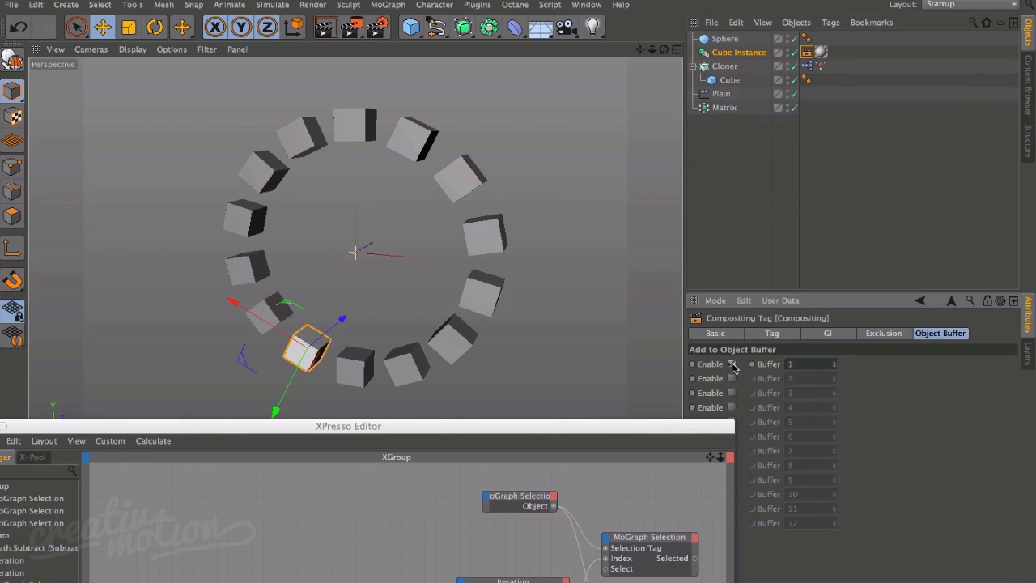
- Enable Multi-Pass in the render settings, add an Object Buffer pass with Group ID 1, and turn off Save
{"action": "left_click", "coordinate": [377, 29]}
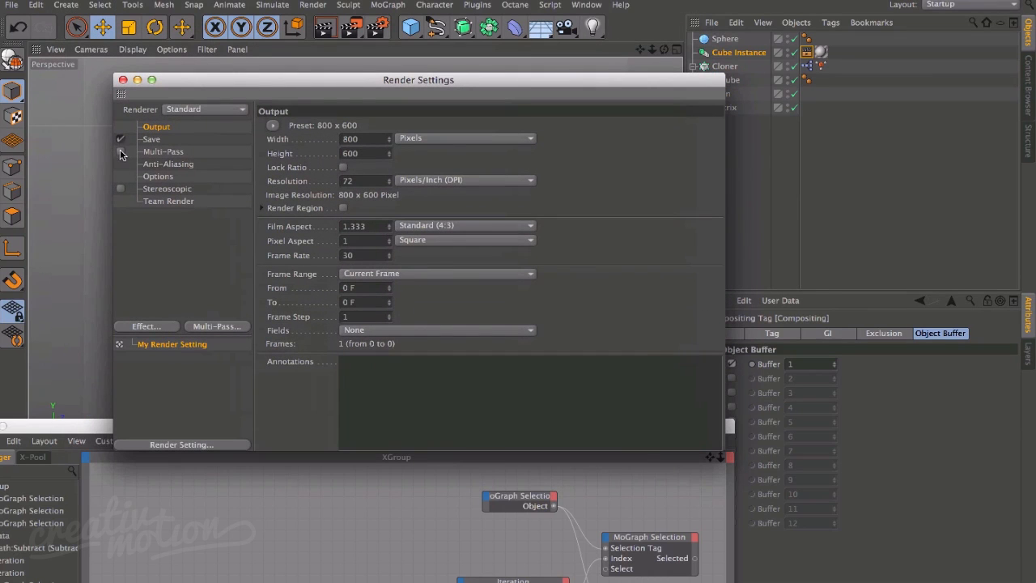
{"action": "left_click", "coordinate": [120, 151]}
{"action": "right_click", "coordinate": [161, 152]}
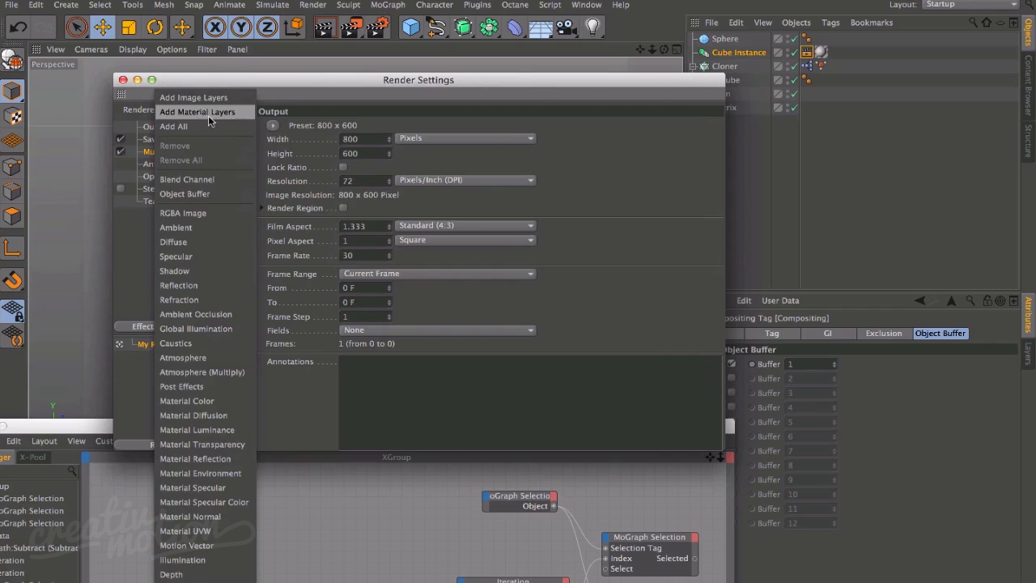
{"action": "left_click", "coordinate": [215, 194]}
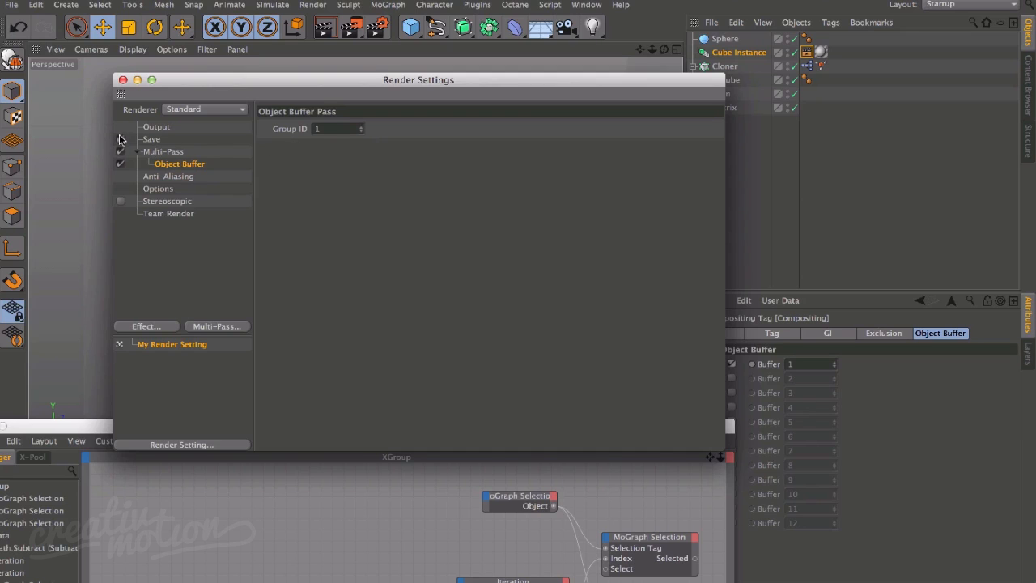
{"action": "left_click", "coordinate": [170, 128]}
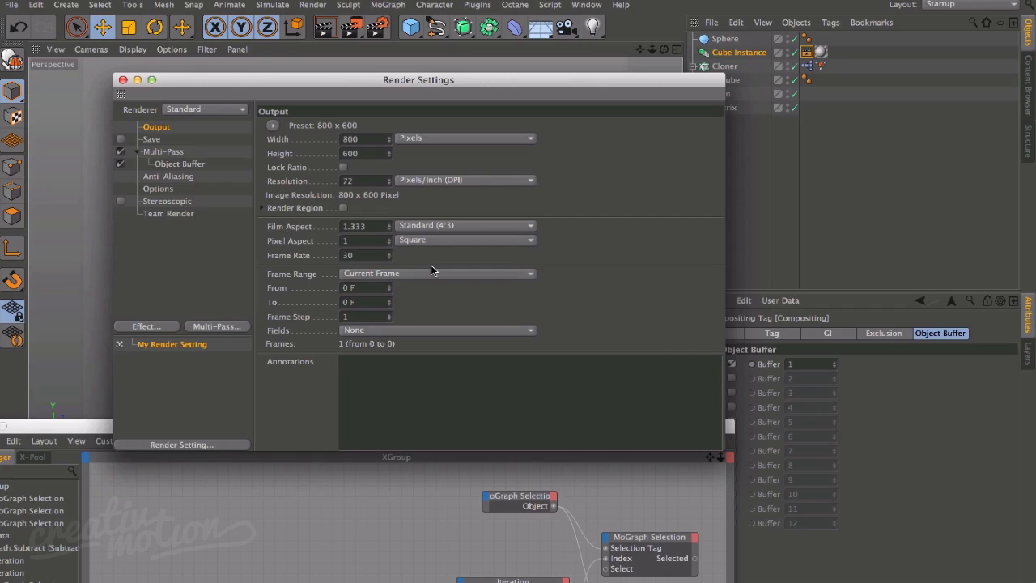
{"action": "left_click", "coordinate": [122, 79]}
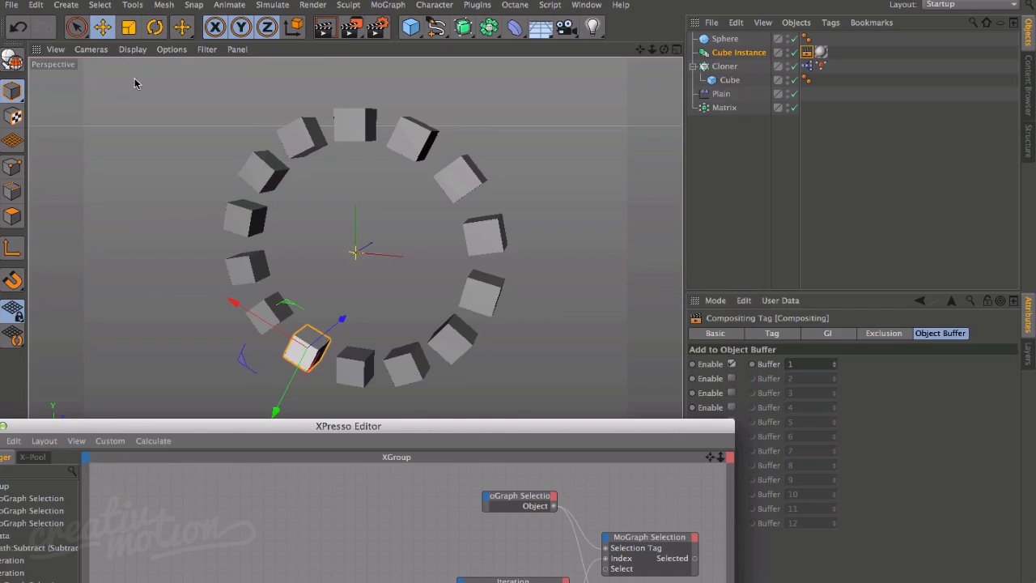
- Render to the Picture Viewer and compare the Background and Object Buffer 1 layers in Single-Pass mode
{"action": "left_click", "coordinate": [353, 28]}
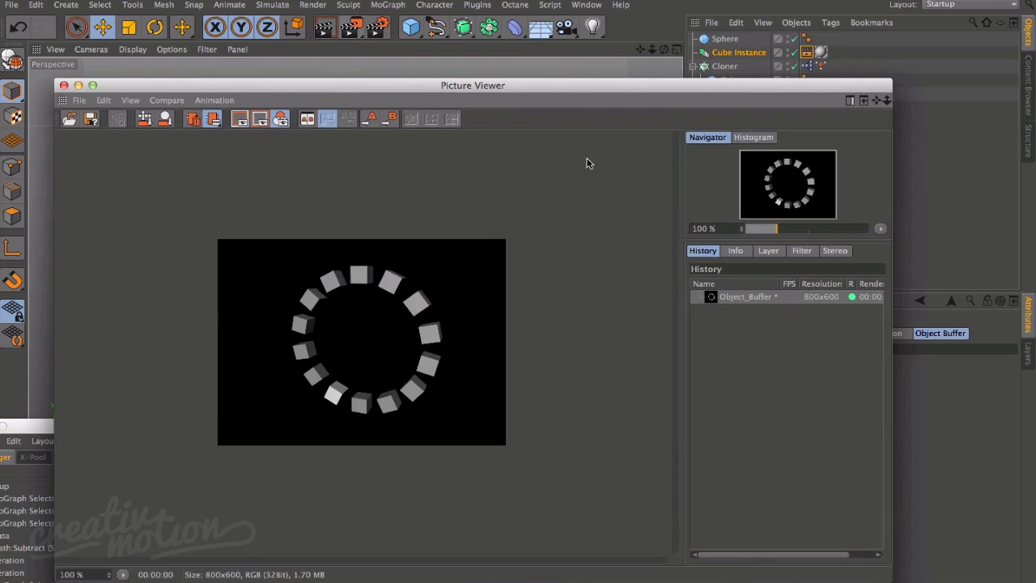
{"action": "left_click", "coordinate": [772, 250]}
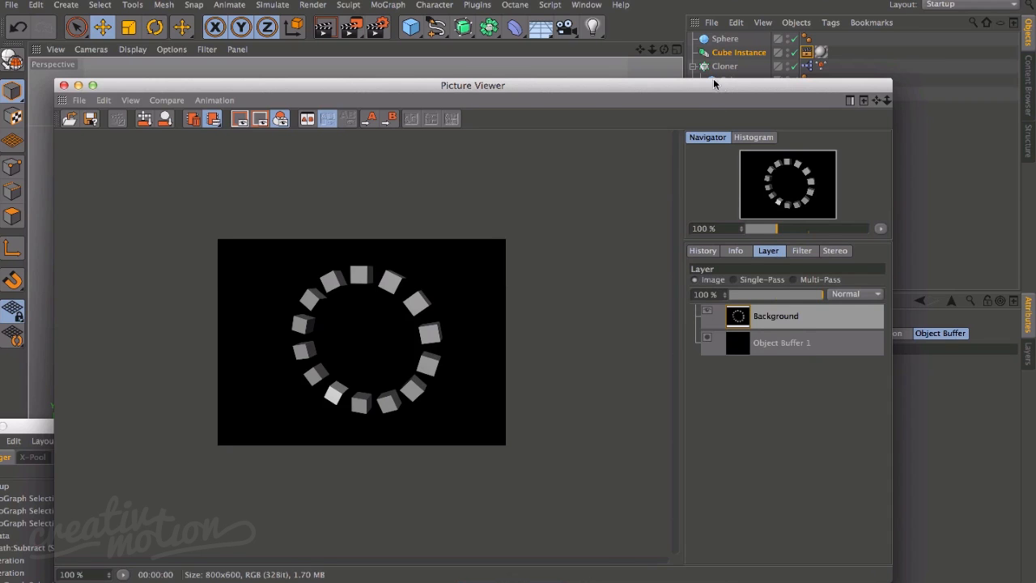
{"action": "left_click_drag", "start_coordinate": [713, 81], "coordinate": [698, 10]}
{"action": "left_click", "coordinate": [727, 275]}
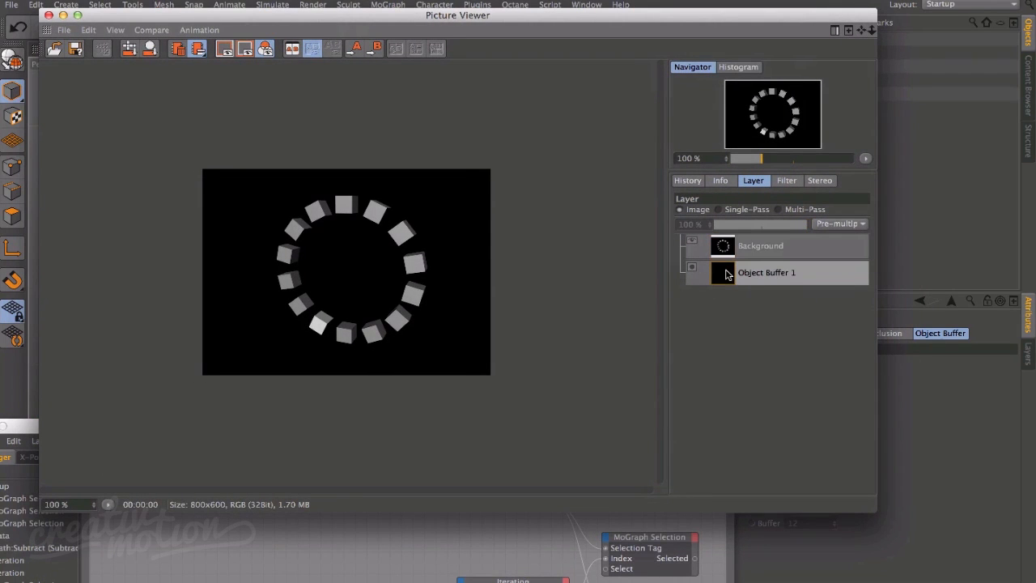
{"action": "left_click", "coordinate": [729, 248]}
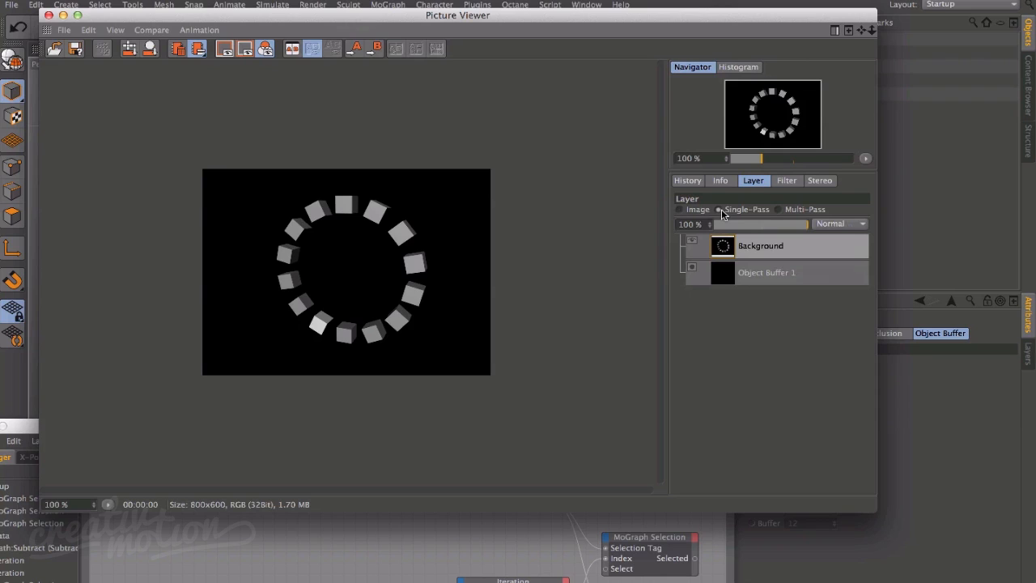
{"action": "left_click", "coordinate": [728, 275]}
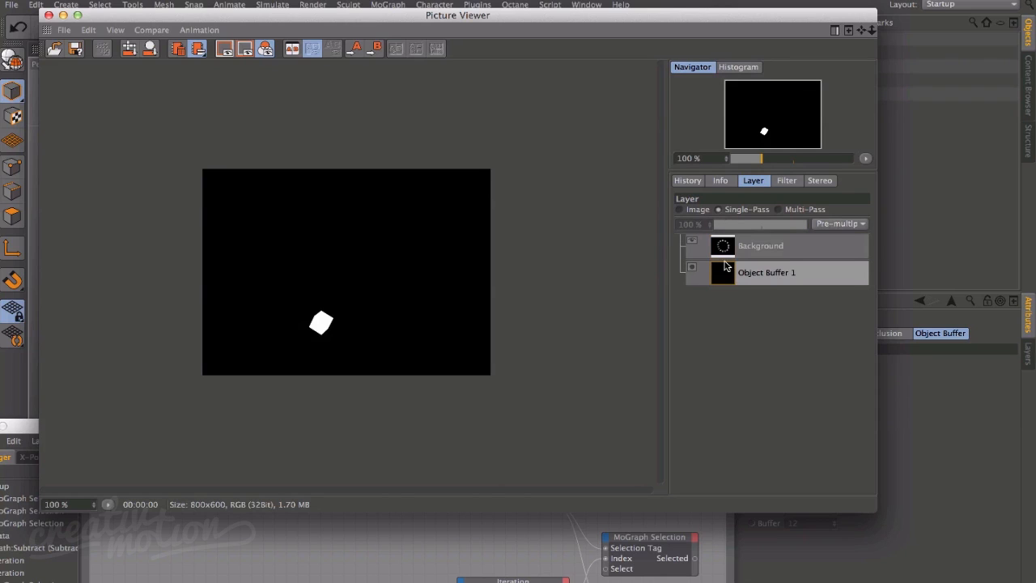
{"action": "left_click", "coordinate": [728, 247]}
{"action": "left_click", "coordinate": [728, 275]}
- Set the Index user data on the Cloner's MoGraph Selection tag to 2
{"action": "left_click_drag", "start_coordinate": [705, 18], "coordinate": [160, 63]}
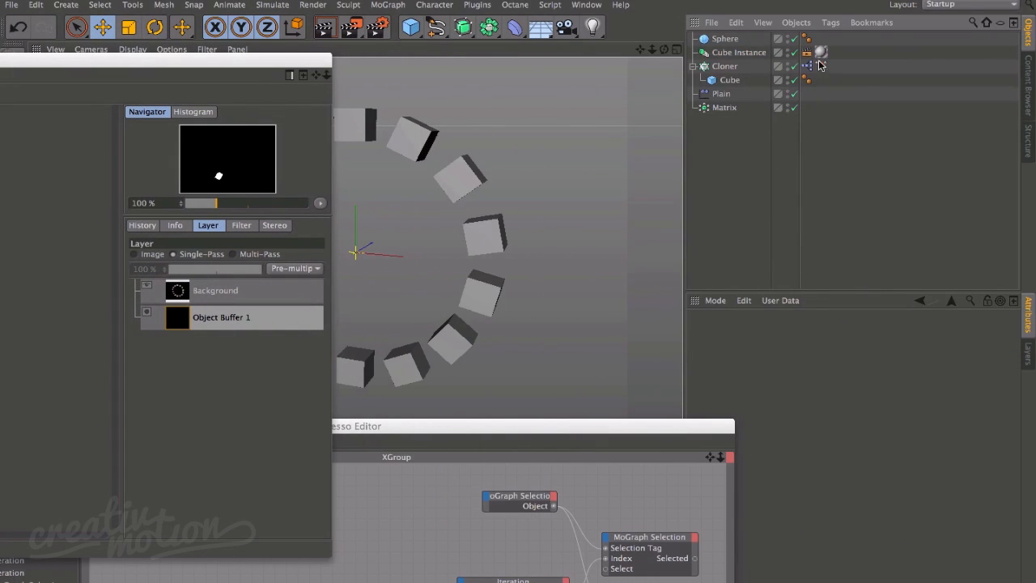
{"action": "left_click", "coordinate": [822, 66]}
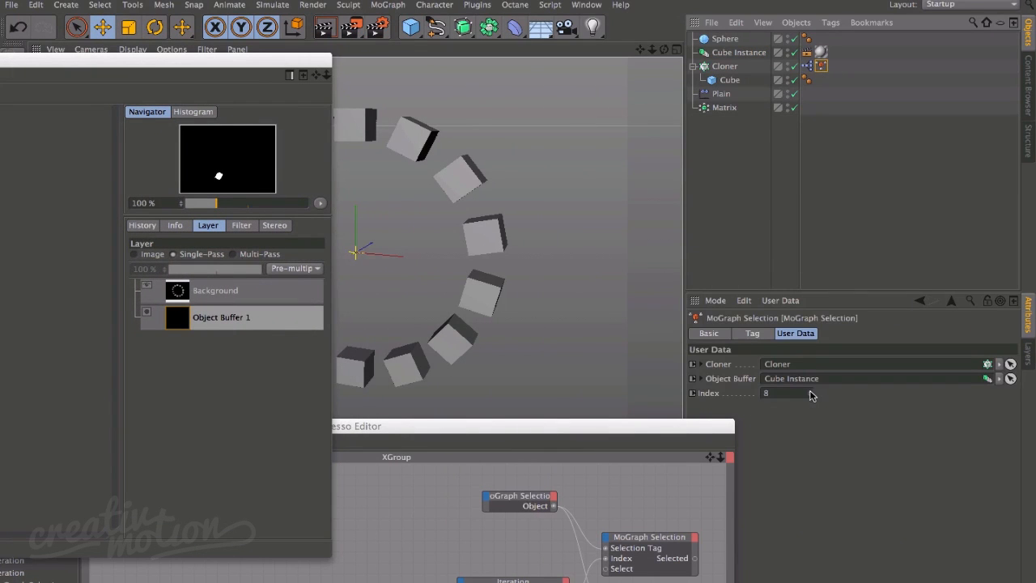
{"action": "left_click_drag", "start_coordinate": [810, 394], "coordinate": [812, 400]}
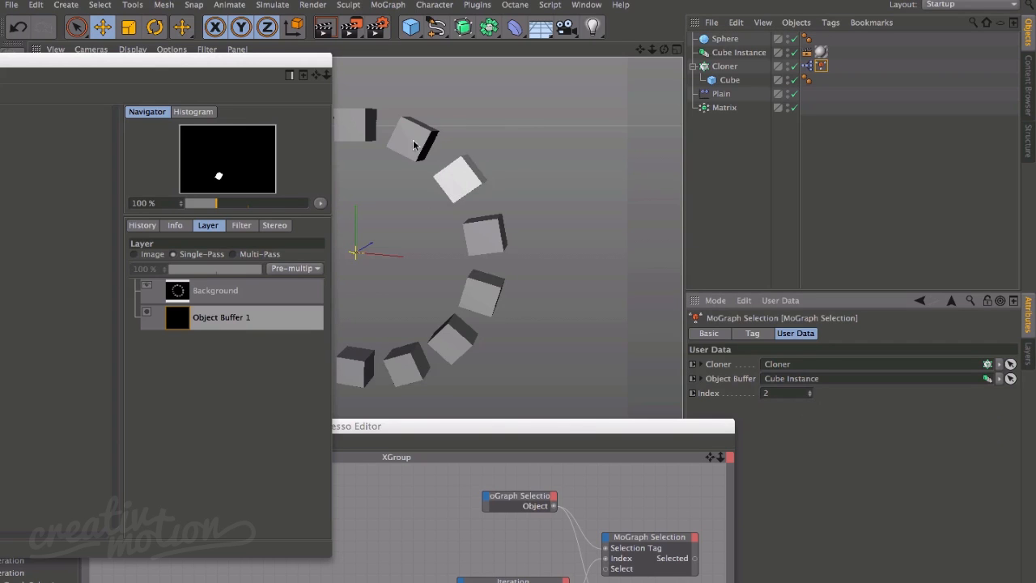
- Render the scene again, check the Object Buffer 1 pass for the repositioned Cube Instance, and close the Picture Viewer
{"action": "left_click_drag", "start_coordinate": [216, 60], "coordinate": [735, 28]}
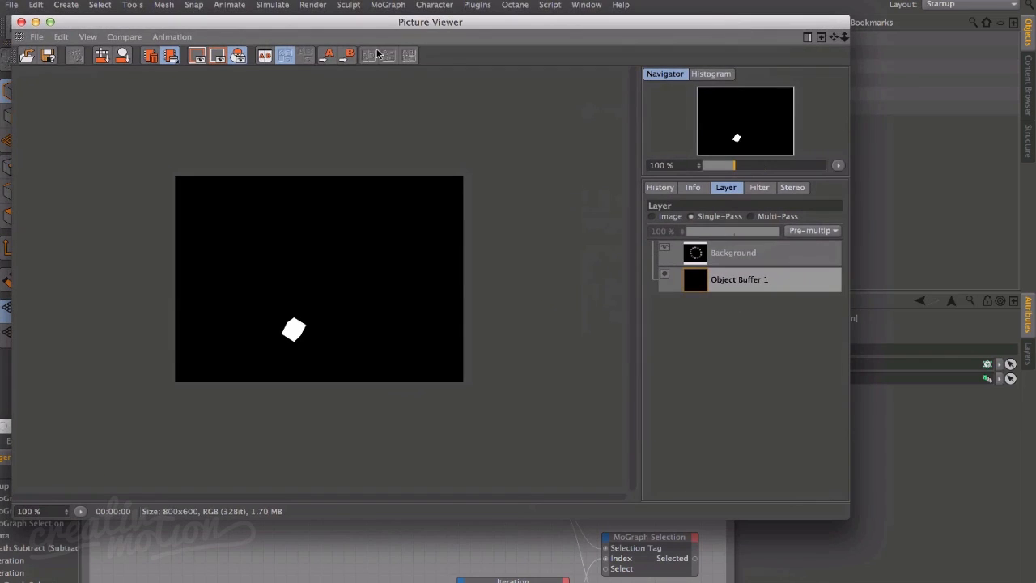
{"action": "left_click_drag", "start_coordinate": [366, 26], "coordinate": [361, 110]}
{"action": "left_click", "coordinate": [349, 31]}
{"action": "left_click_drag", "start_coordinate": [229, 102], "coordinate": [244, 0]}
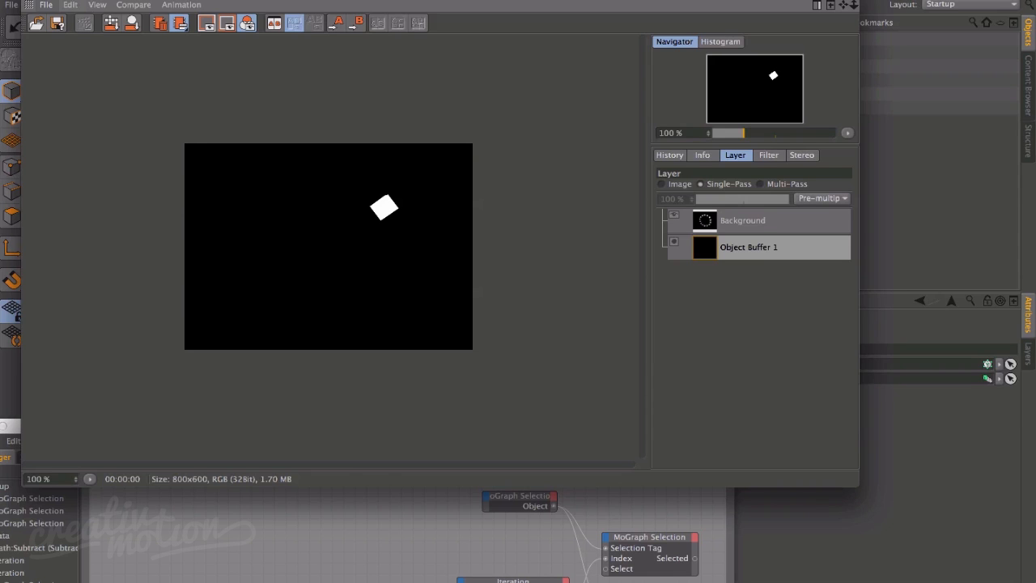
{"action": "key", "text": "super+w"}
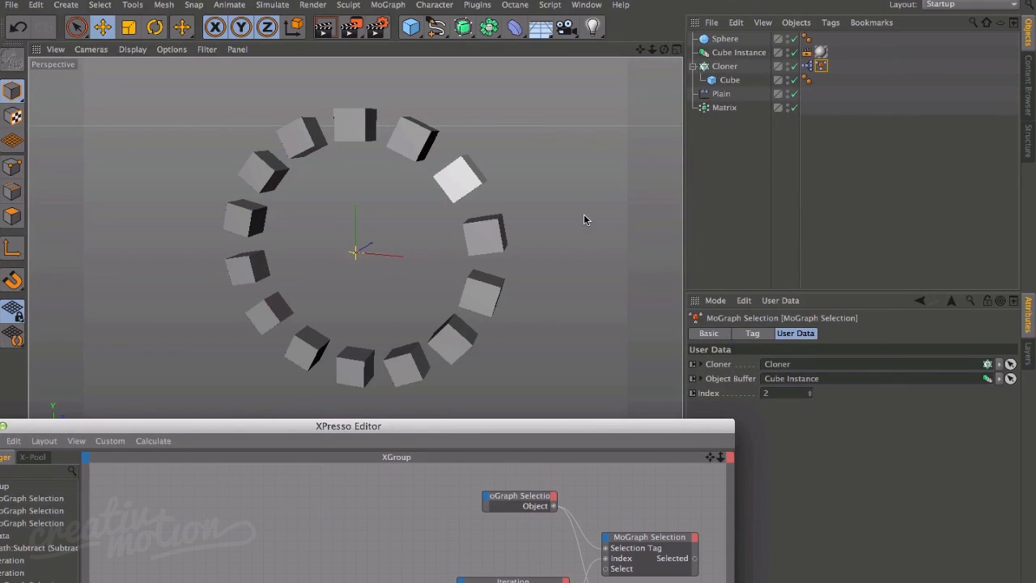
- Move the XPresso Editor clear of the viewport and add a Cone primitive to the scene
{"action": "left_click_drag", "start_coordinate": [516, 427], "coordinate": [637, 292]}
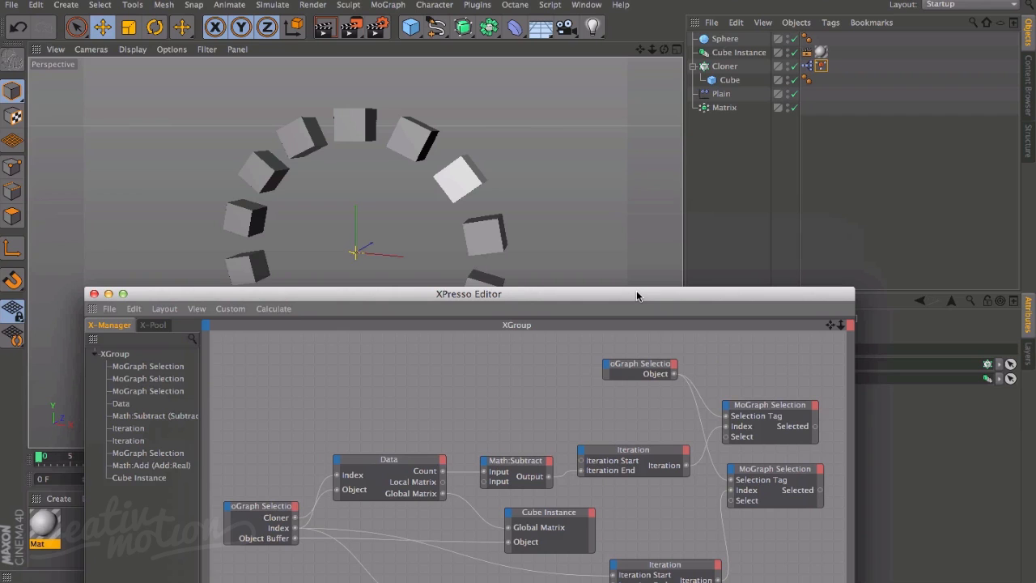
{"action": "left_click_drag", "start_coordinate": [637, 292], "coordinate": [626, 518]}
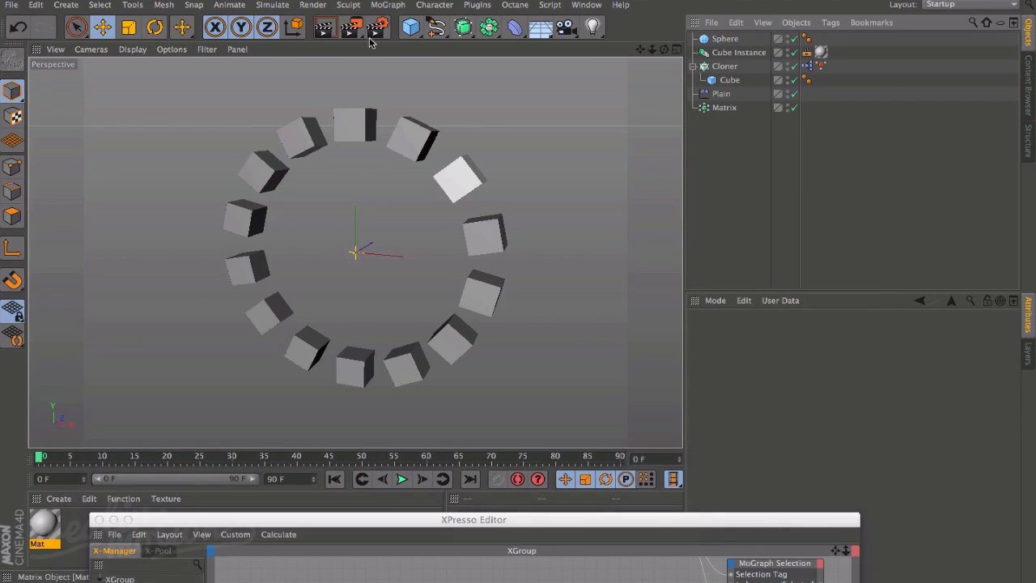
{"action": "left_click", "coordinate": [410, 27]}
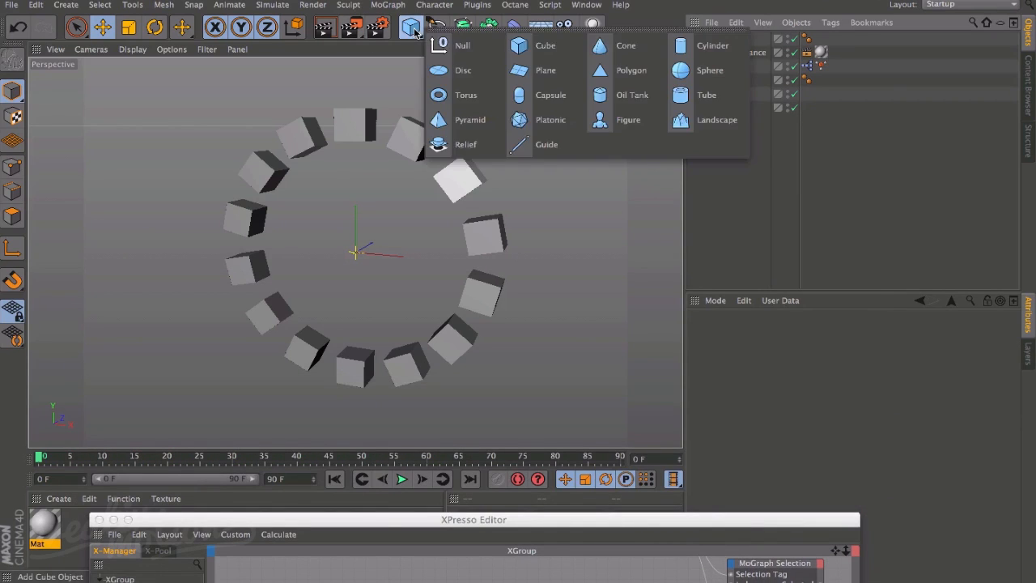
{"action": "left_click", "coordinate": [624, 48]}
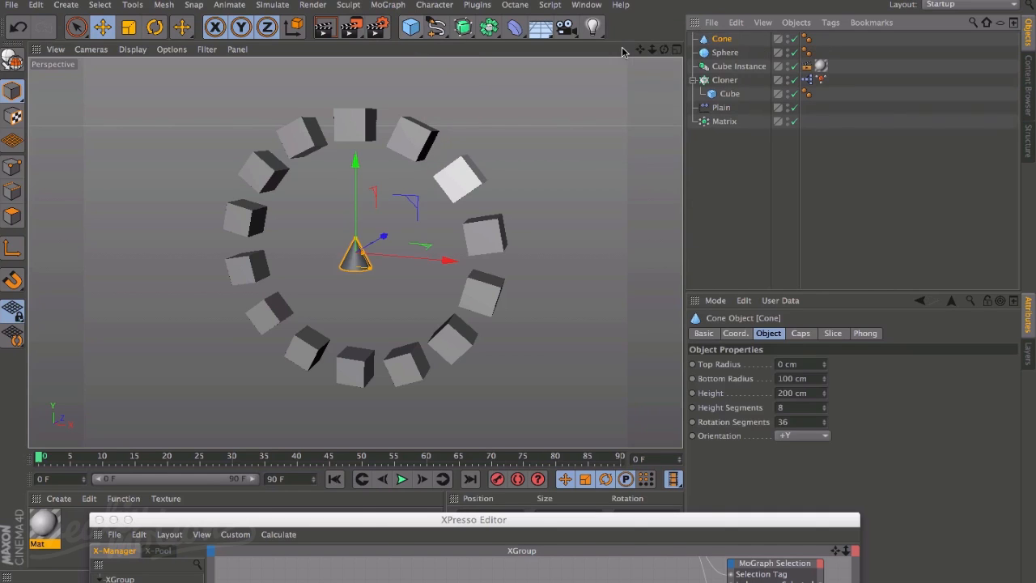
- Link the Cone as the Object Buffer object in the MoGraph Selection tag's user data and disable the Cube Instance
{"action": "left_click", "coordinate": [821, 79]}
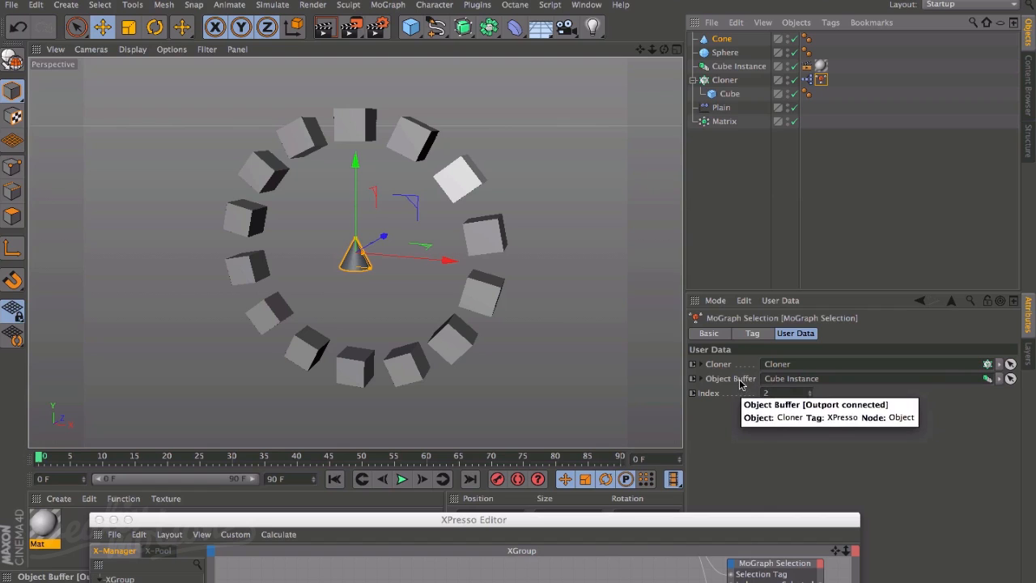
{"action": "left_click_drag", "start_coordinate": [722, 38], "coordinate": [823, 384]}
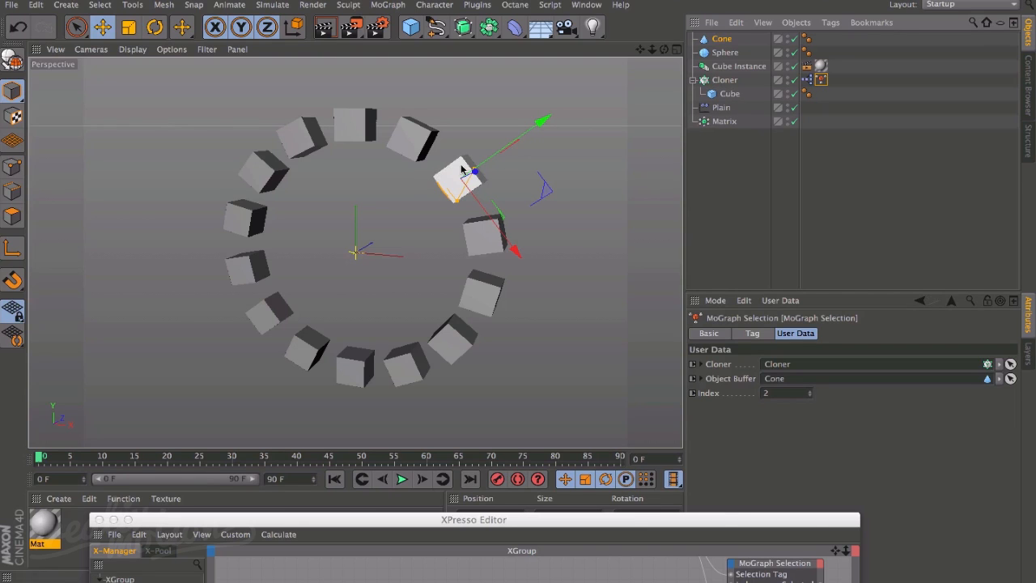
{"action": "left_click", "coordinate": [749, 66]}
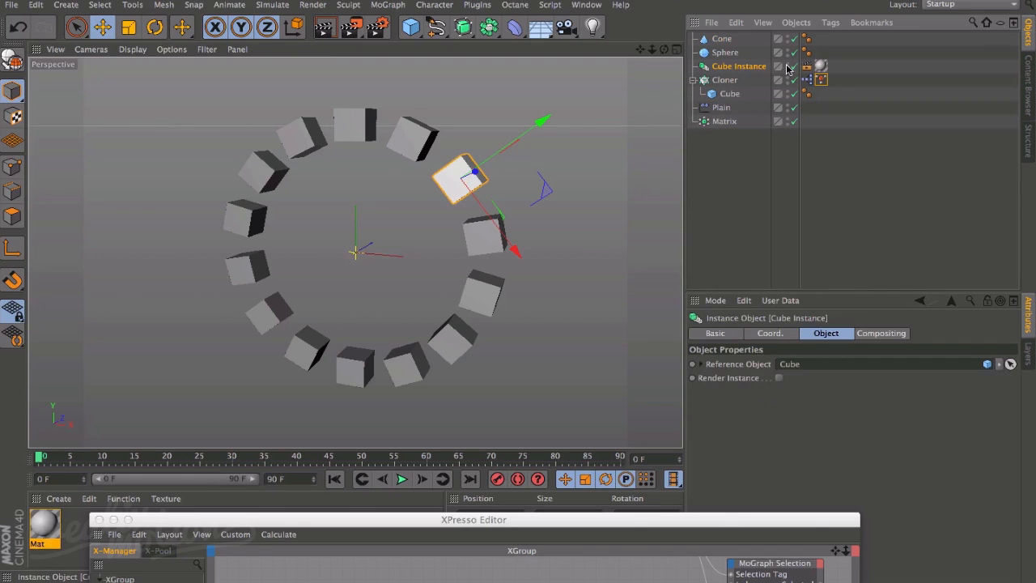
{"action": "left_click", "coordinate": [794, 67]}
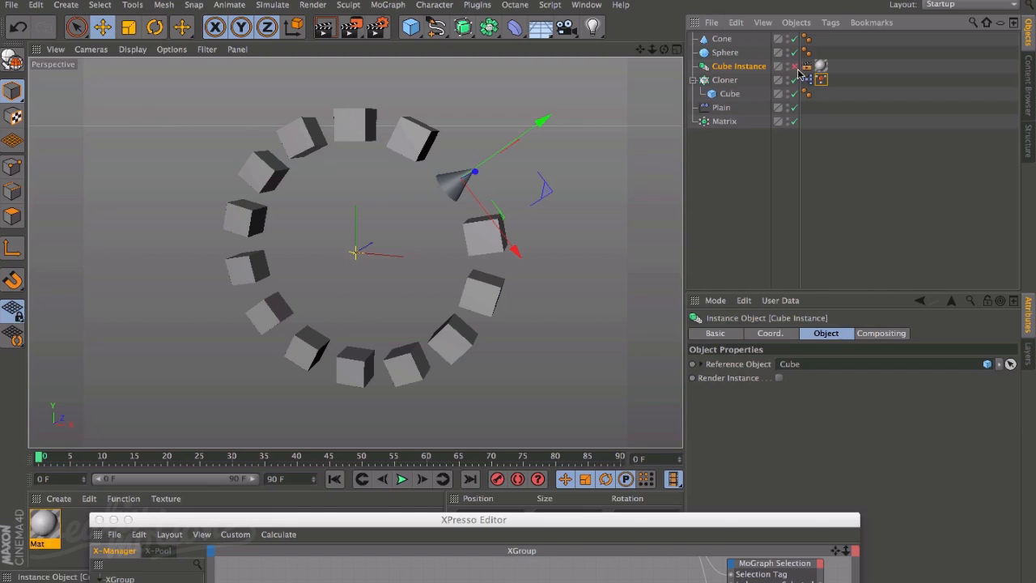
- Test the Cone at other clone positions by changing the Index user data to 14 and returning it to 2
{"action": "left_click", "coordinate": [821, 80]}
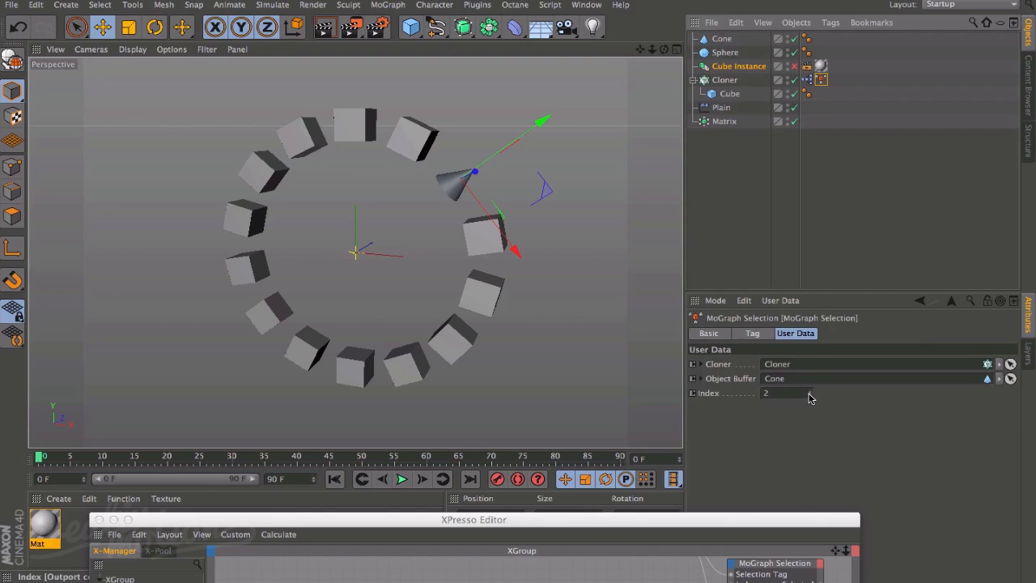
{"action": "left_click_drag", "start_coordinate": [810, 392], "coordinate": [811, 392]}
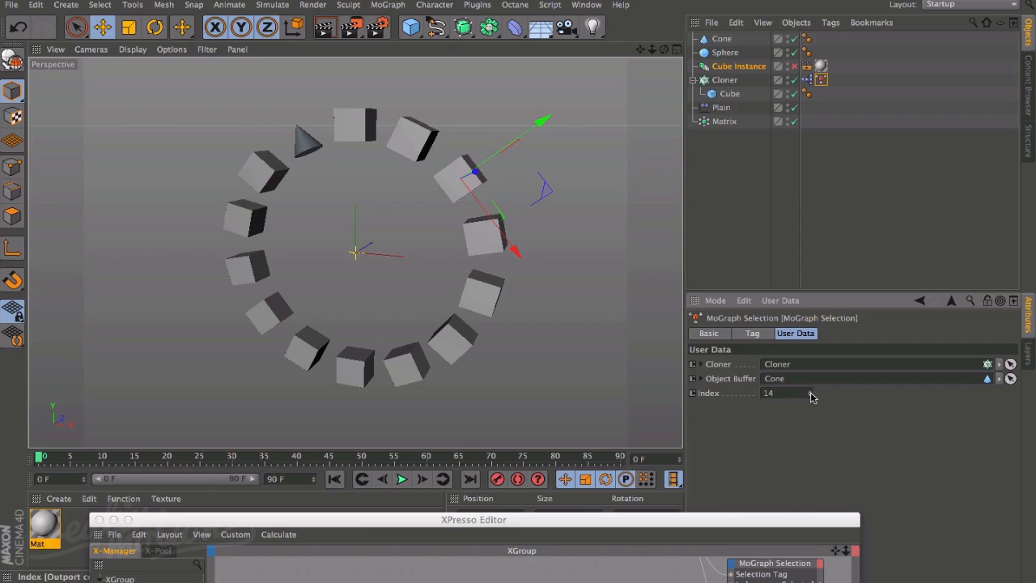
{"action": "left_click", "coordinate": [809, 397]}
{"action": "left_click_drag", "start_coordinate": [808, 399], "coordinate": [808, 397]}
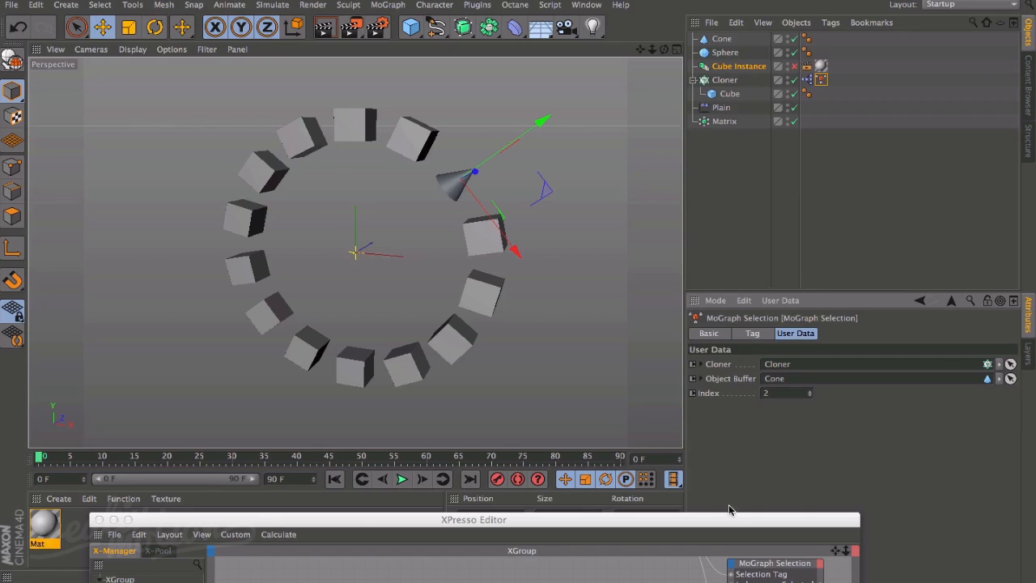
{"action": "left_click_drag", "start_coordinate": [725, 518], "coordinate": [750, 154]}
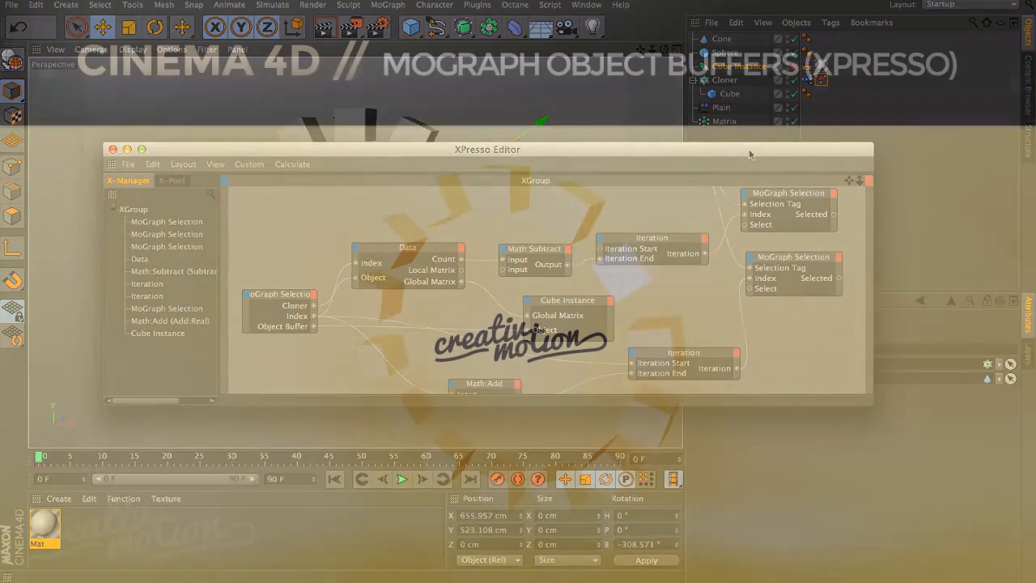